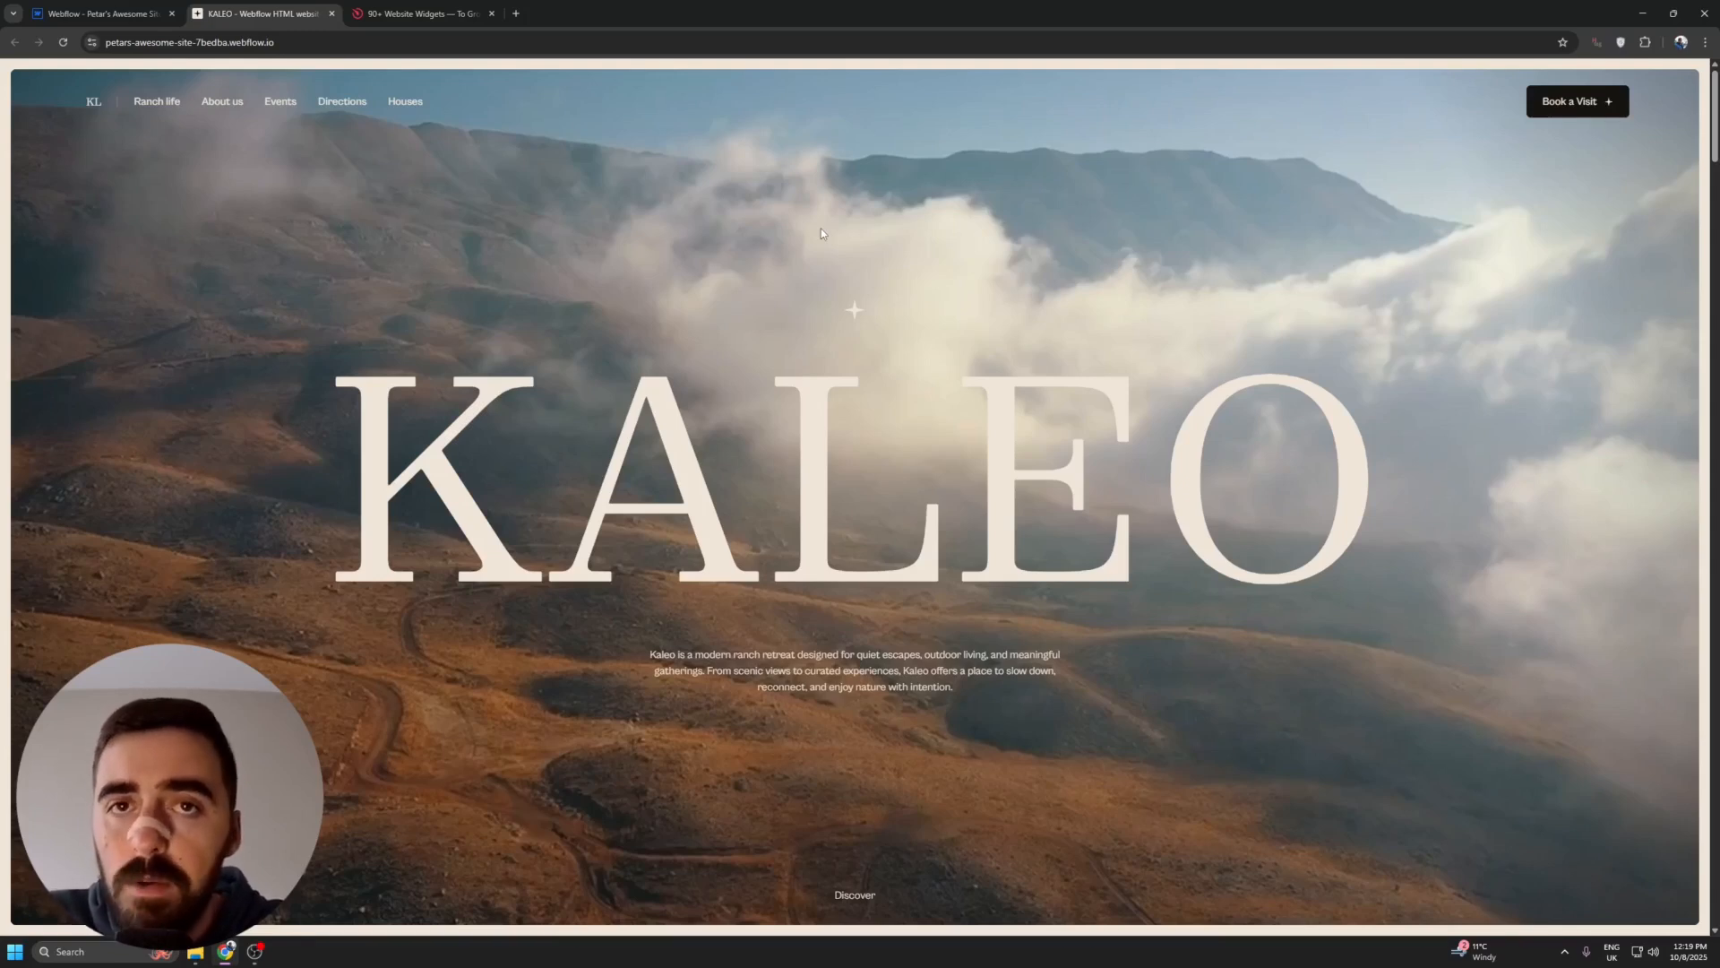
- Switch to the Elfsight site, open the Form Builder widget page and start creating a free widget
{"action": "left_click", "coordinate": [458, 7]}
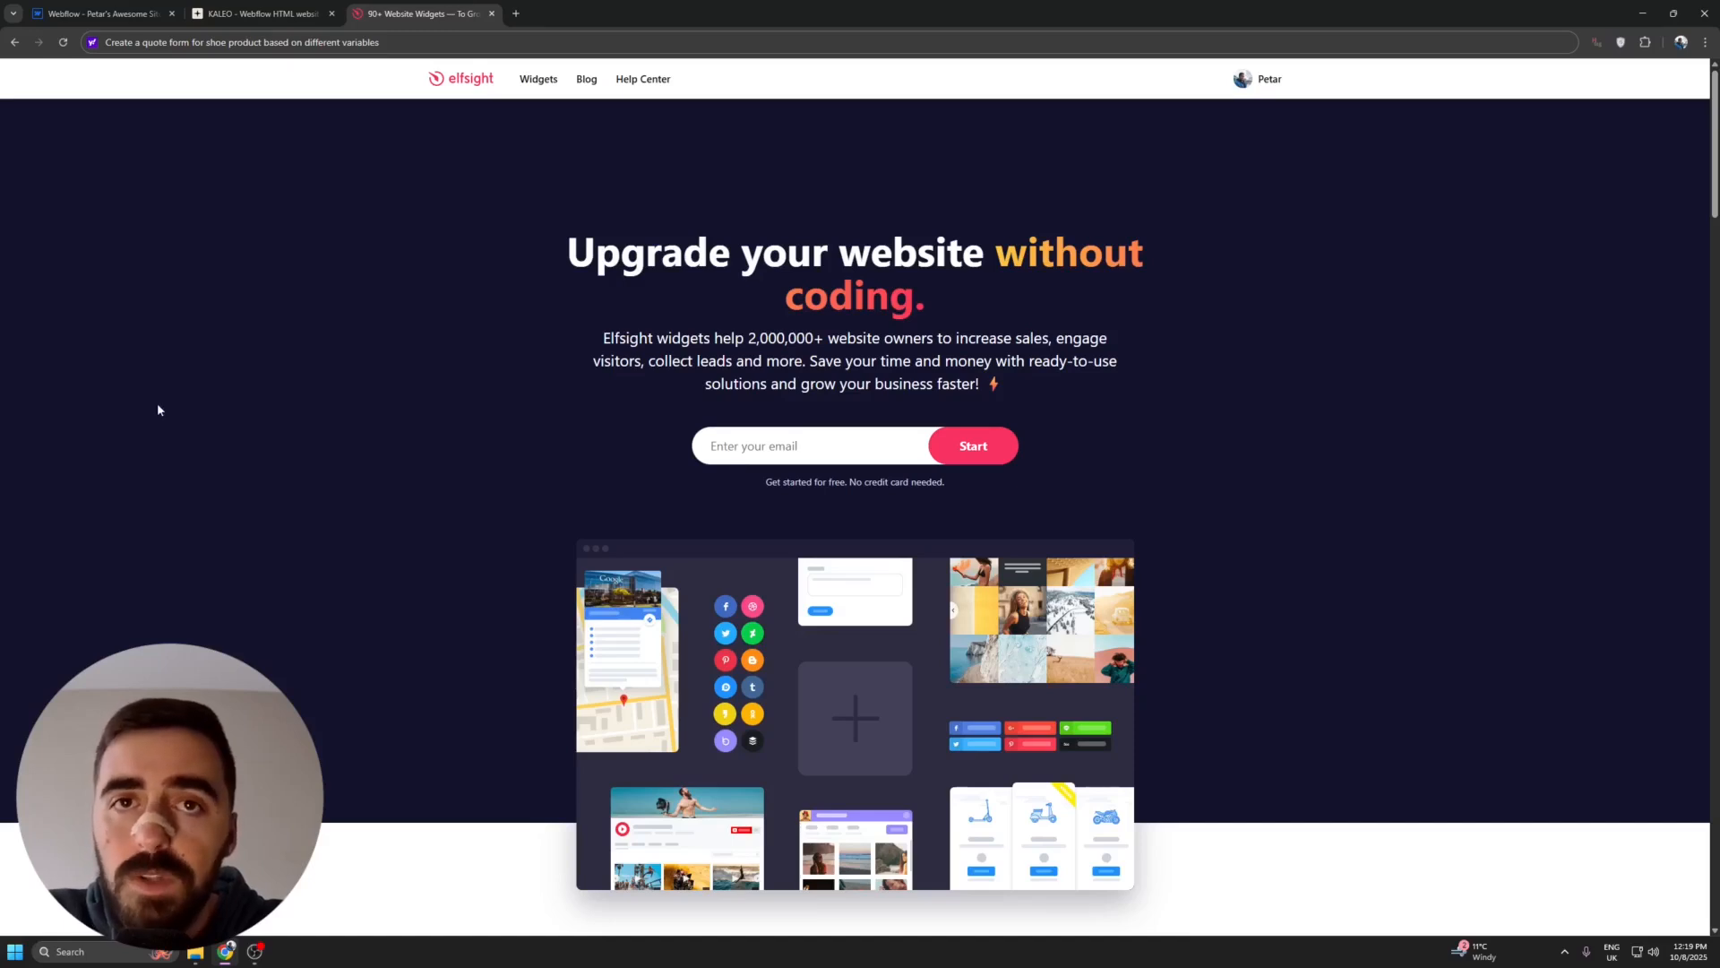
{"action": "mouse_move", "coordinate": [522, 85]}
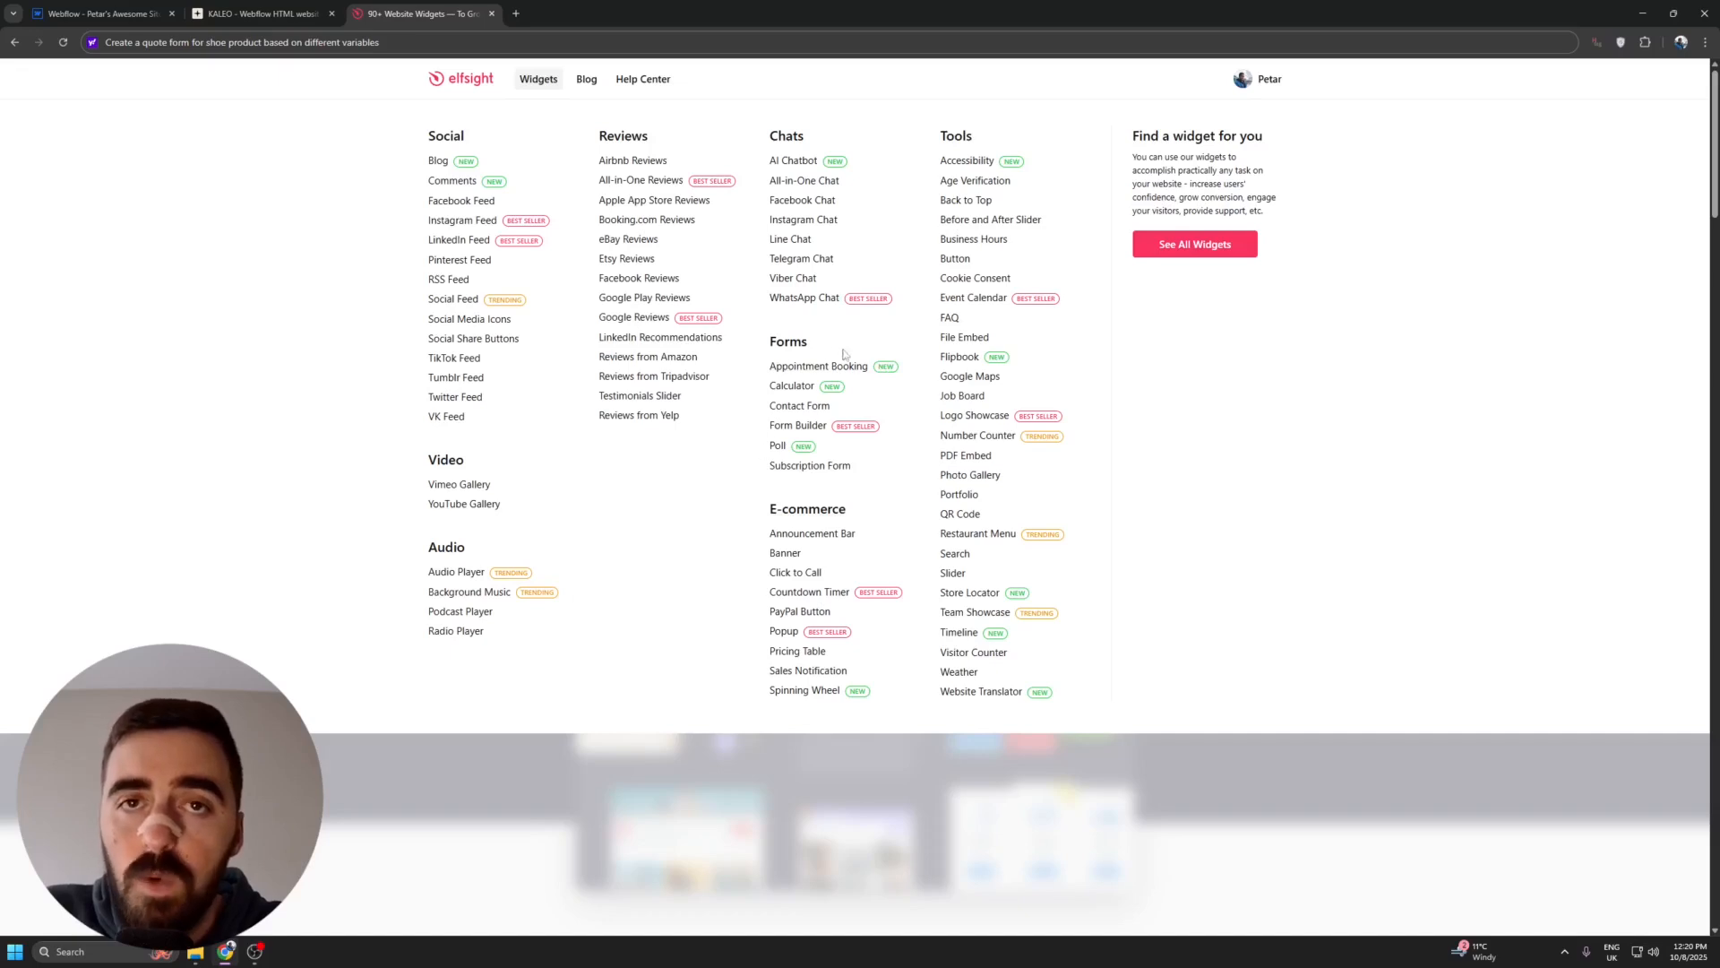
{"action": "left_click", "coordinate": [788, 428]}
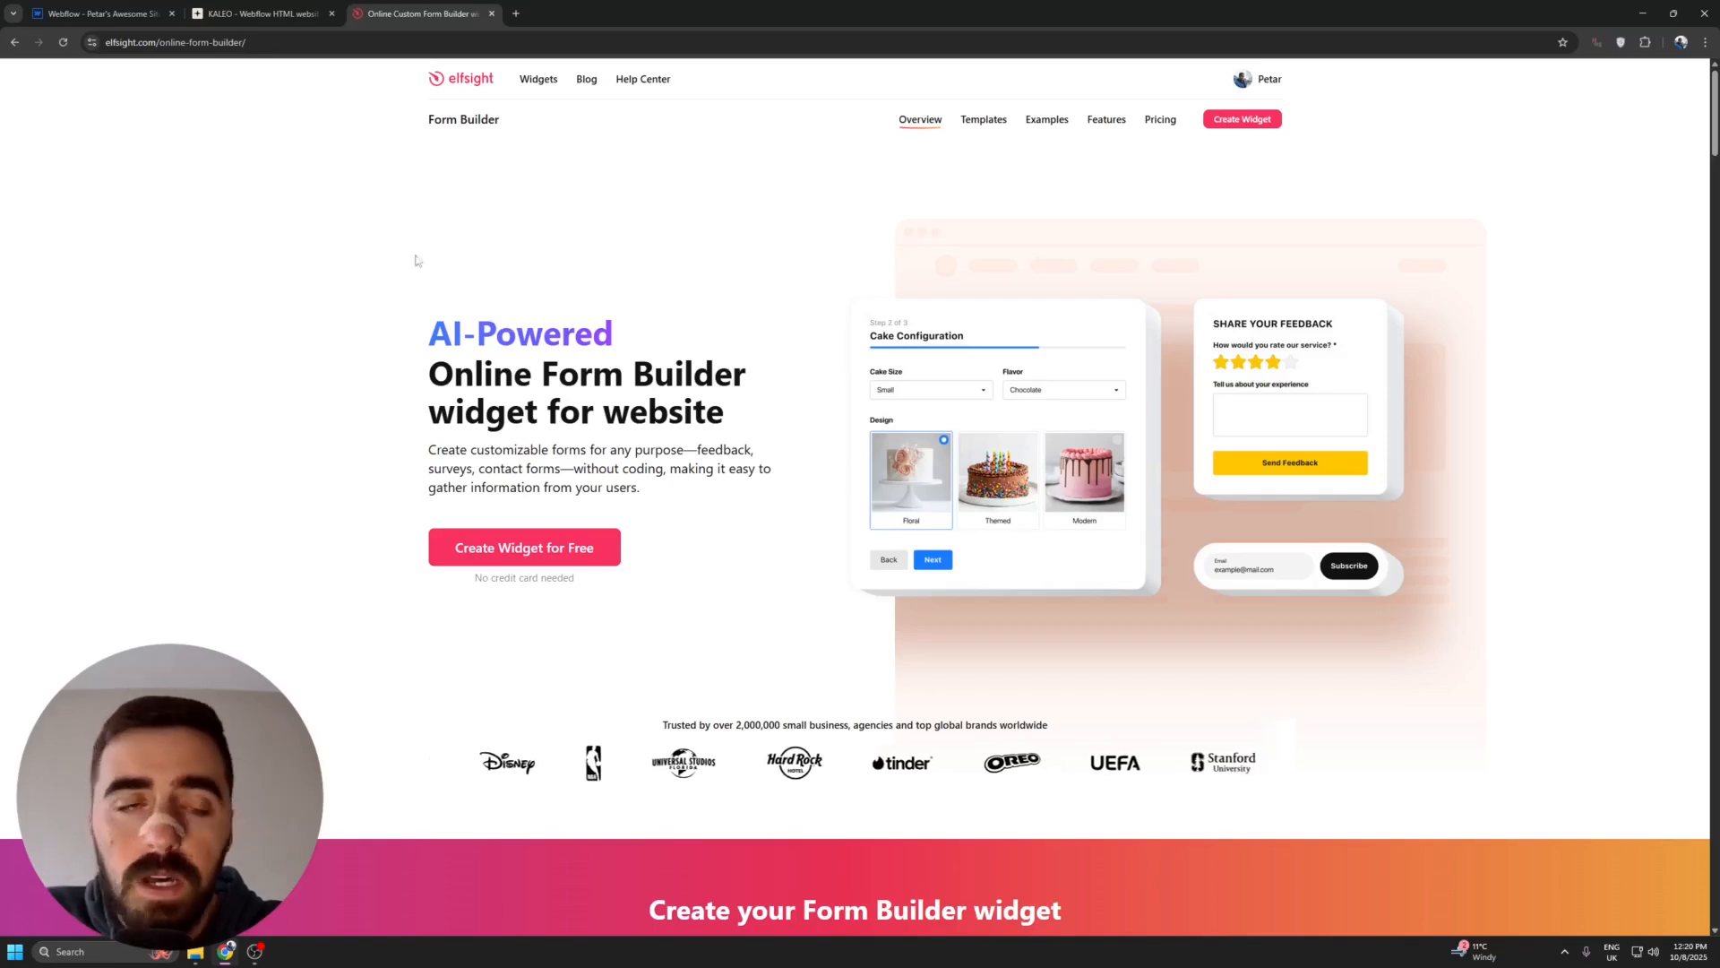
{"action": "left_click", "coordinate": [612, 555]}
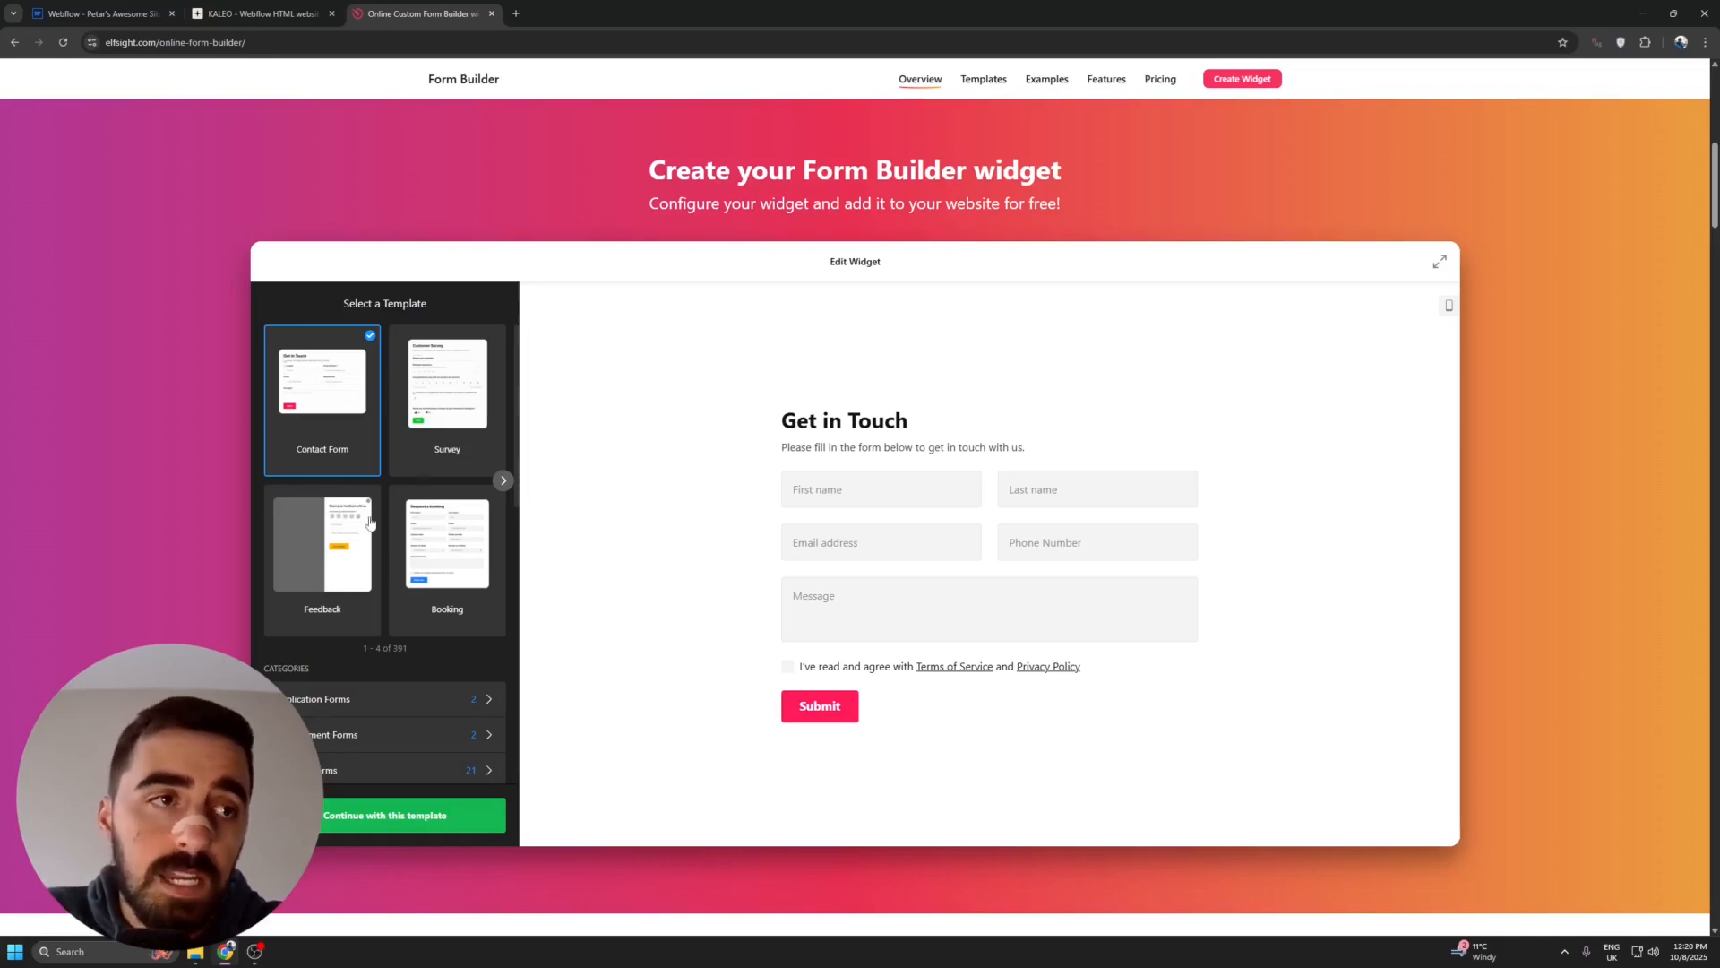
- Browse the form templates and categories, and preview the Survey template in desktop and mobile view
{"action": "scroll", "coordinate": [370, 522], "scroll_direction": "down", "scroll_amount": 5}
{"action": "scroll", "coordinate": [358, 476], "scroll_direction": "up", "scroll_amount": 2}
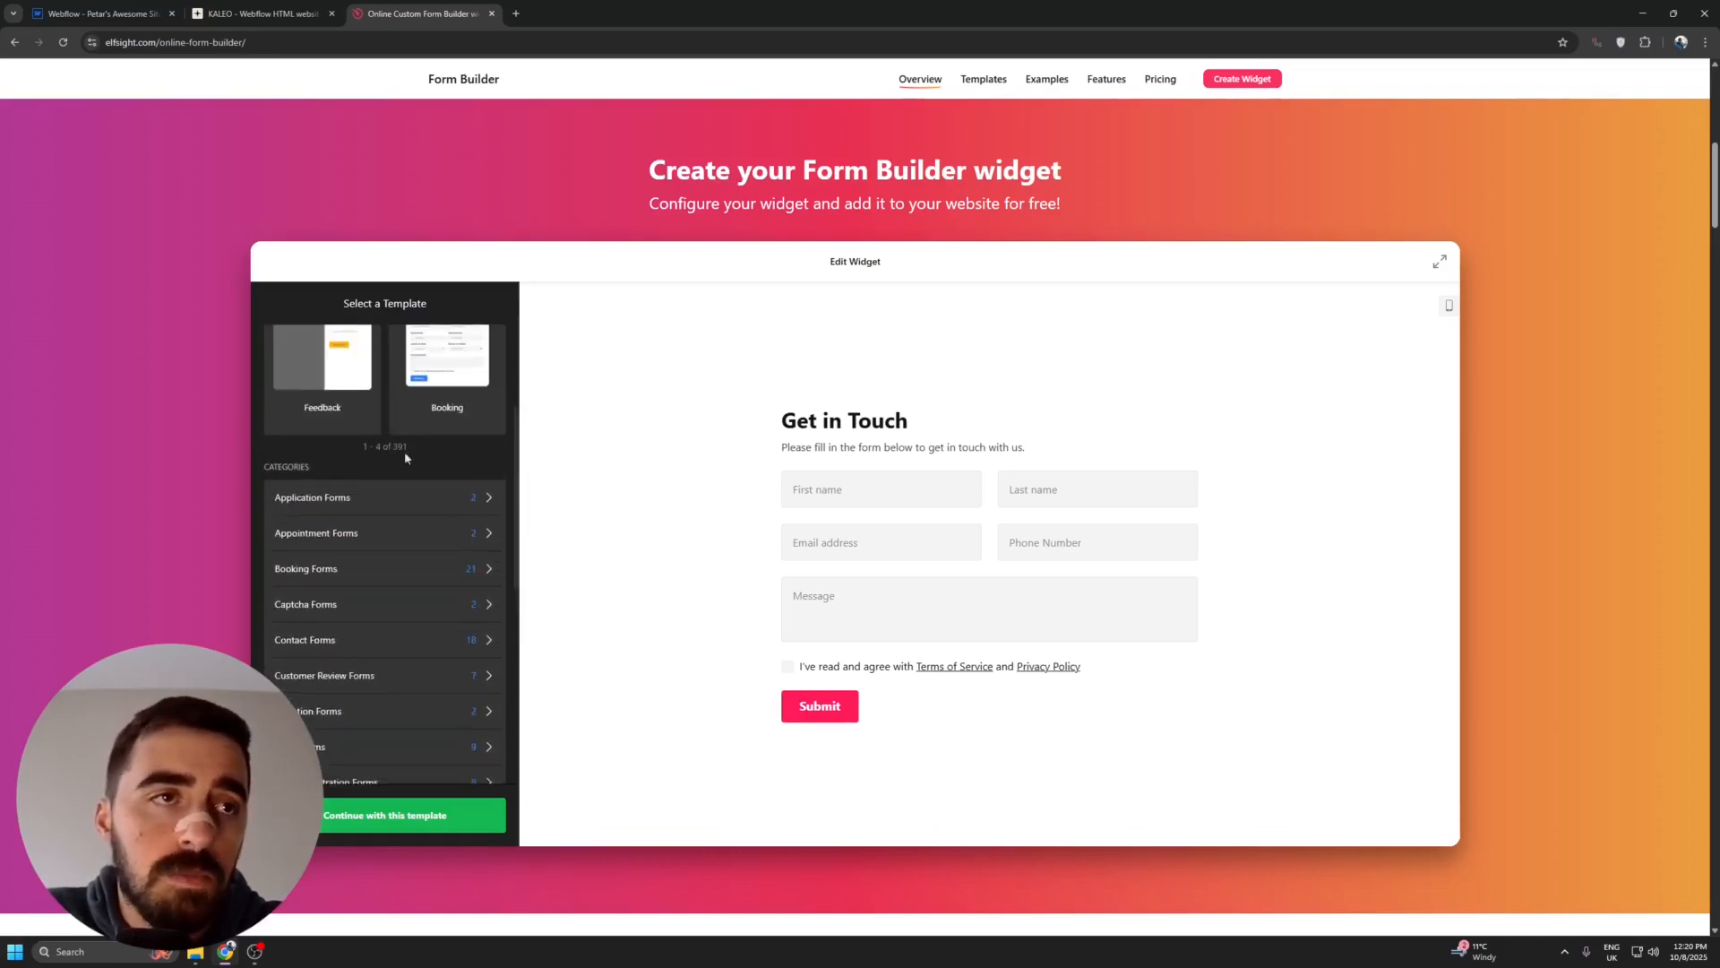
{"action": "scroll", "coordinate": [327, 493], "scroll_direction": "up", "scroll_amount": 2}
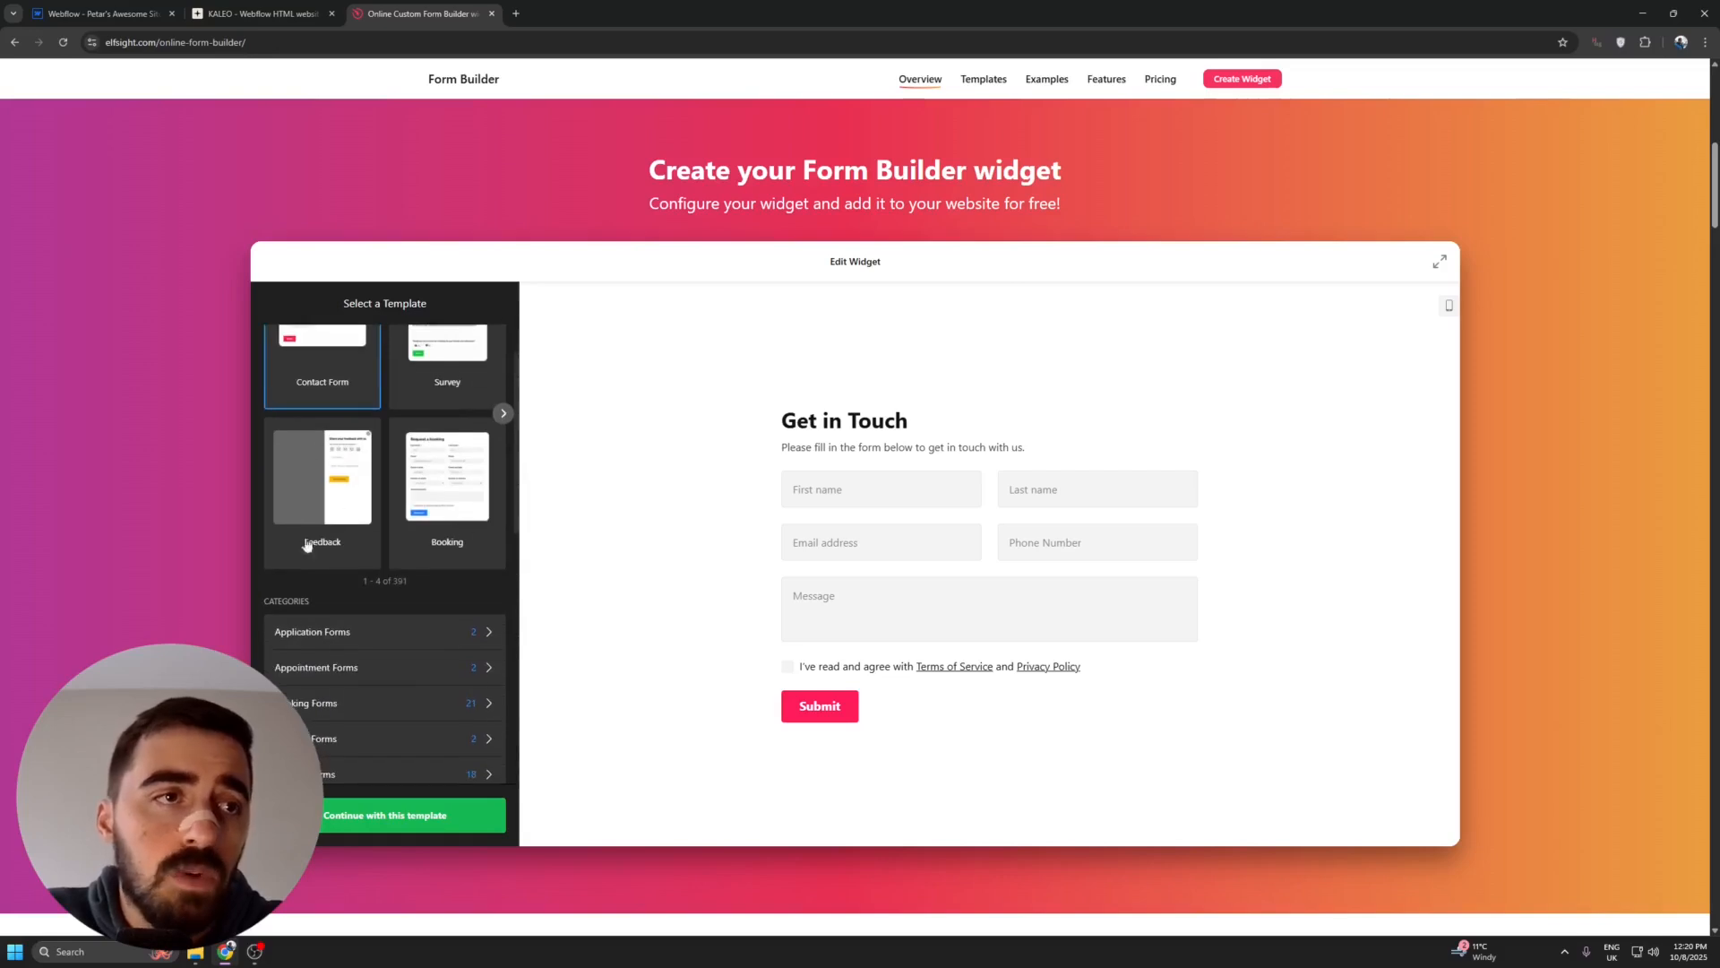
{"action": "scroll", "coordinate": [359, 583], "scroll_direction": "down", "scroll_amount": 4}
{"action": "scroll", "coordinate": [346, 628], "scroll_direction": "up", "scroll_amount": 4}
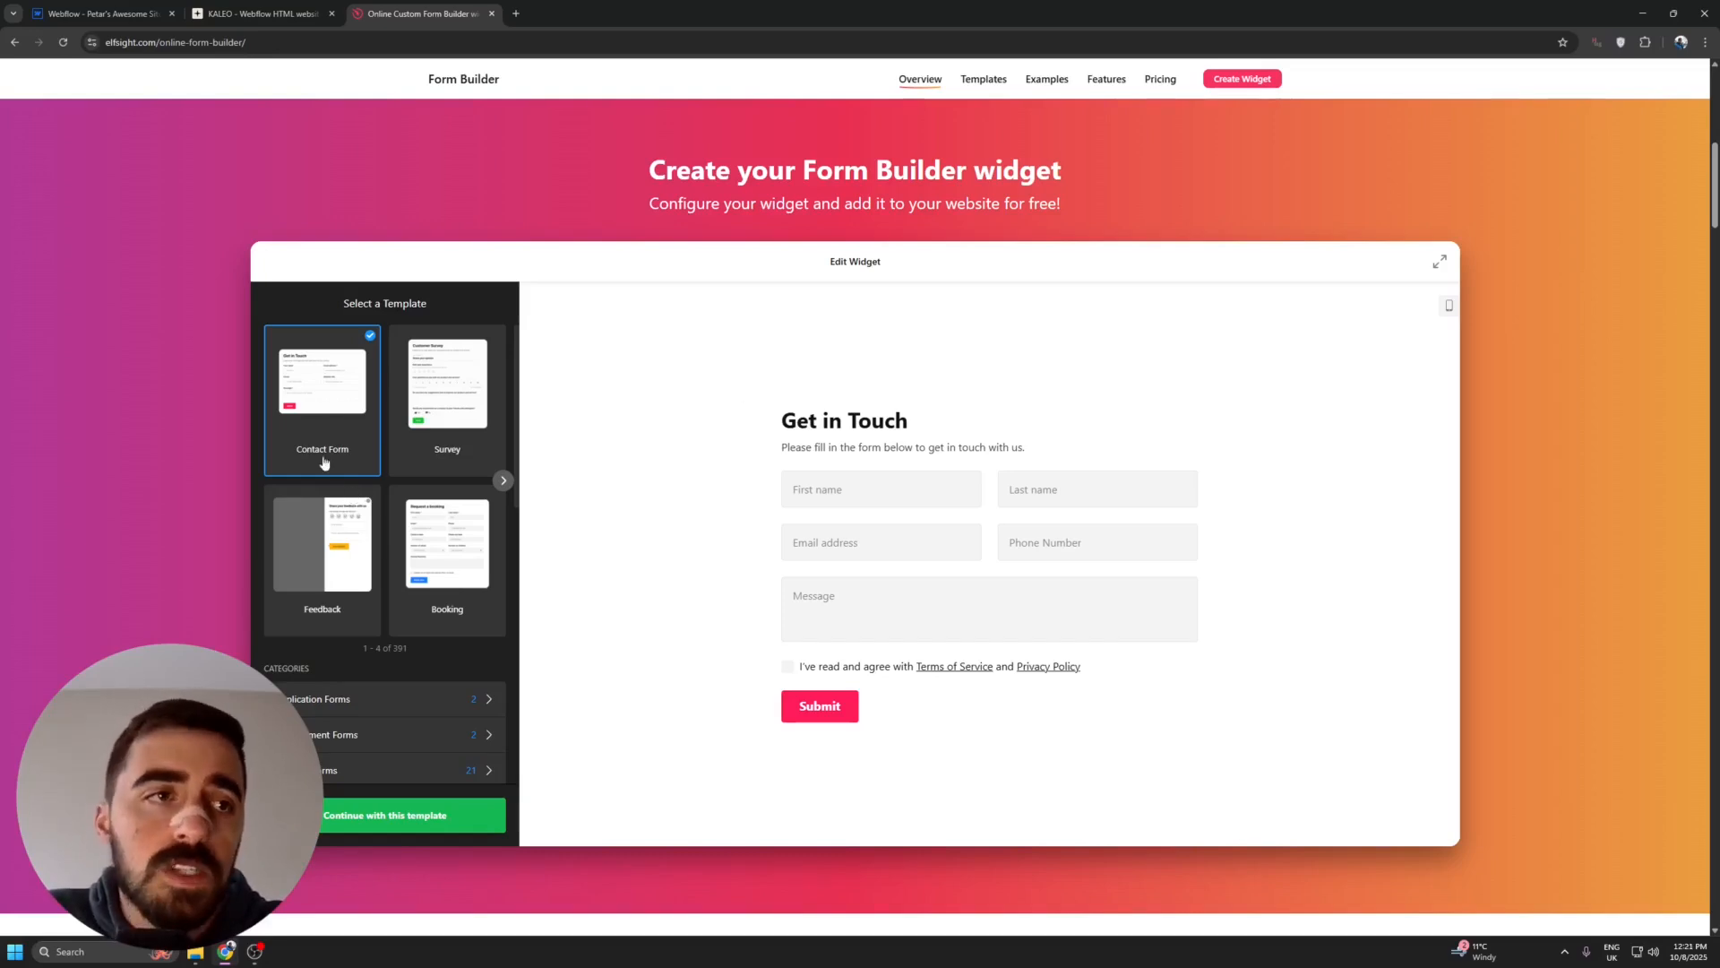
{"action": "left_click", "coordinate": [419, 443]}
{"action": "left_click", "coordinate": [879, 489]}
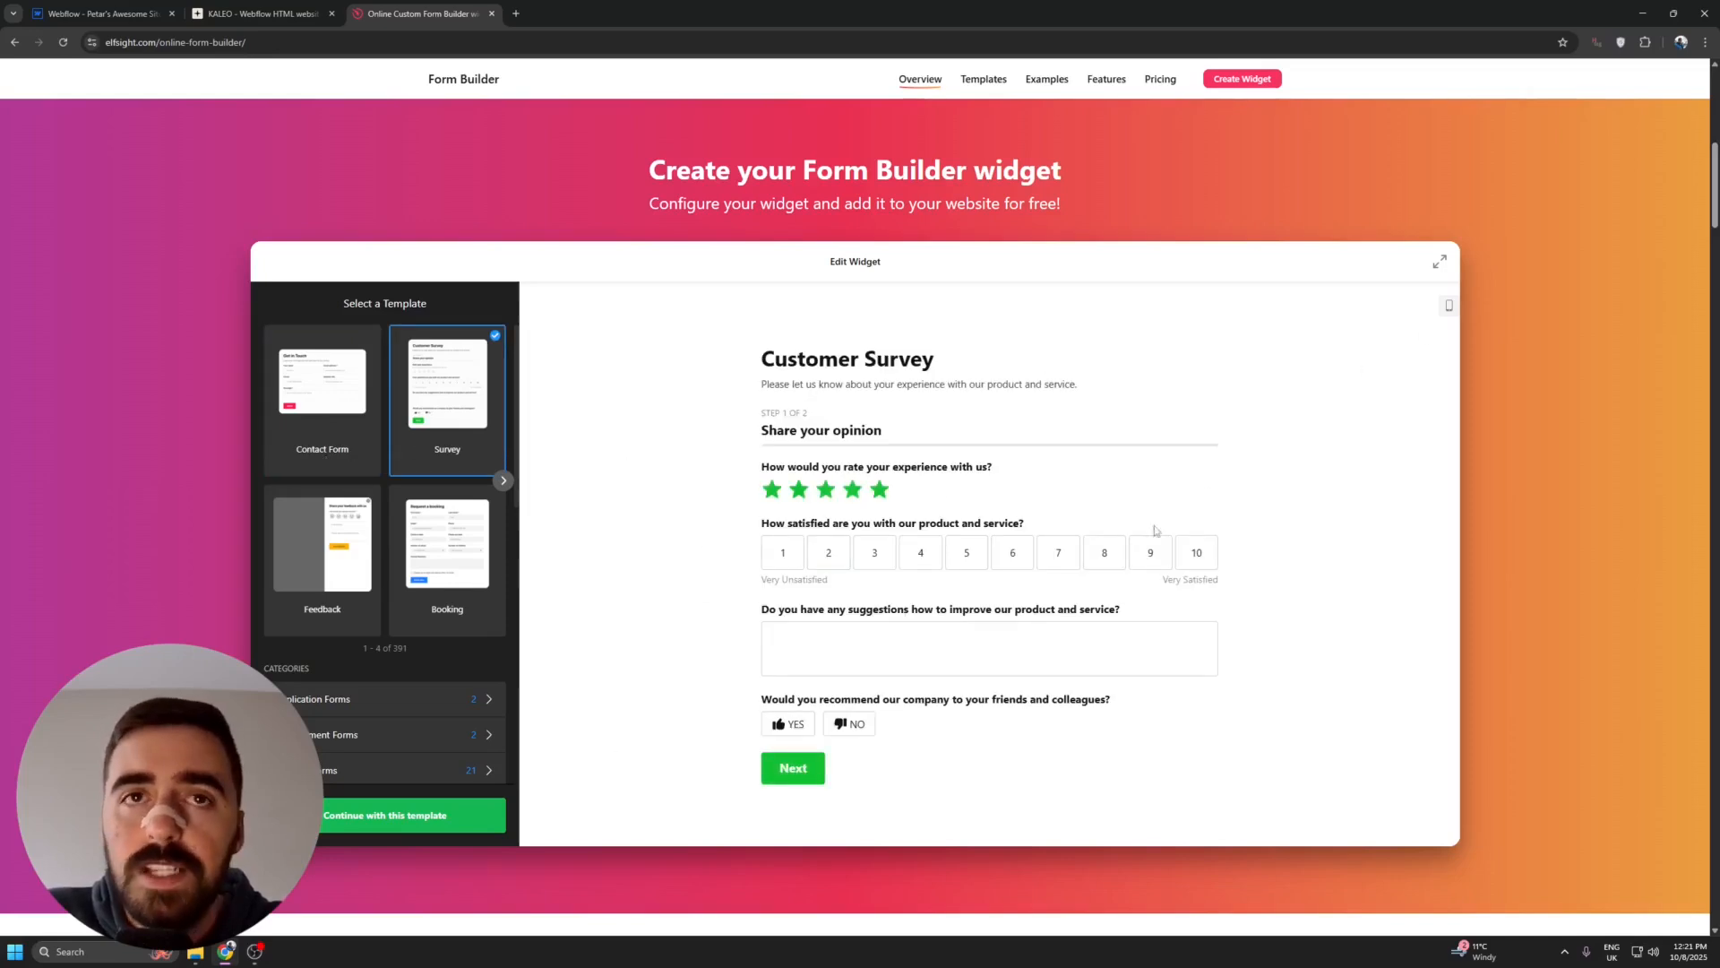
{"action": "left_click", "coordinate": [1449, 308]}
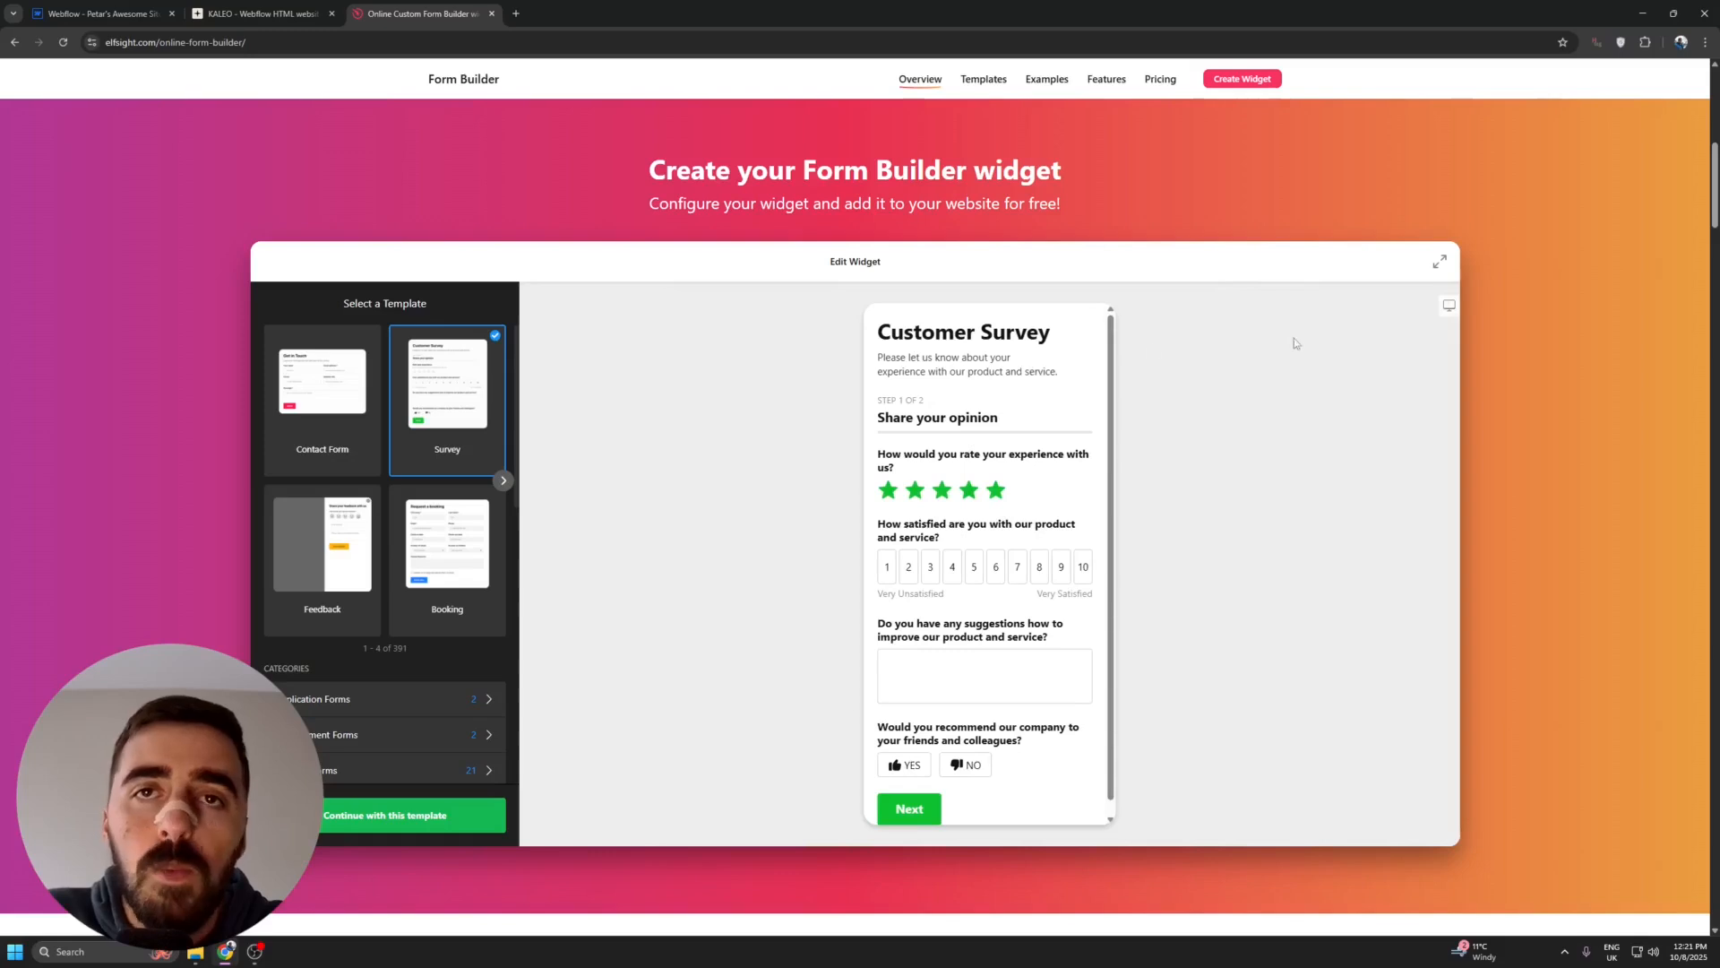
{"action": "left_click", "coordinate": [1448, 305]}
- Select the Contact Form template and continue with it
{"action": "left_click", "coordinate": [307, 405]}
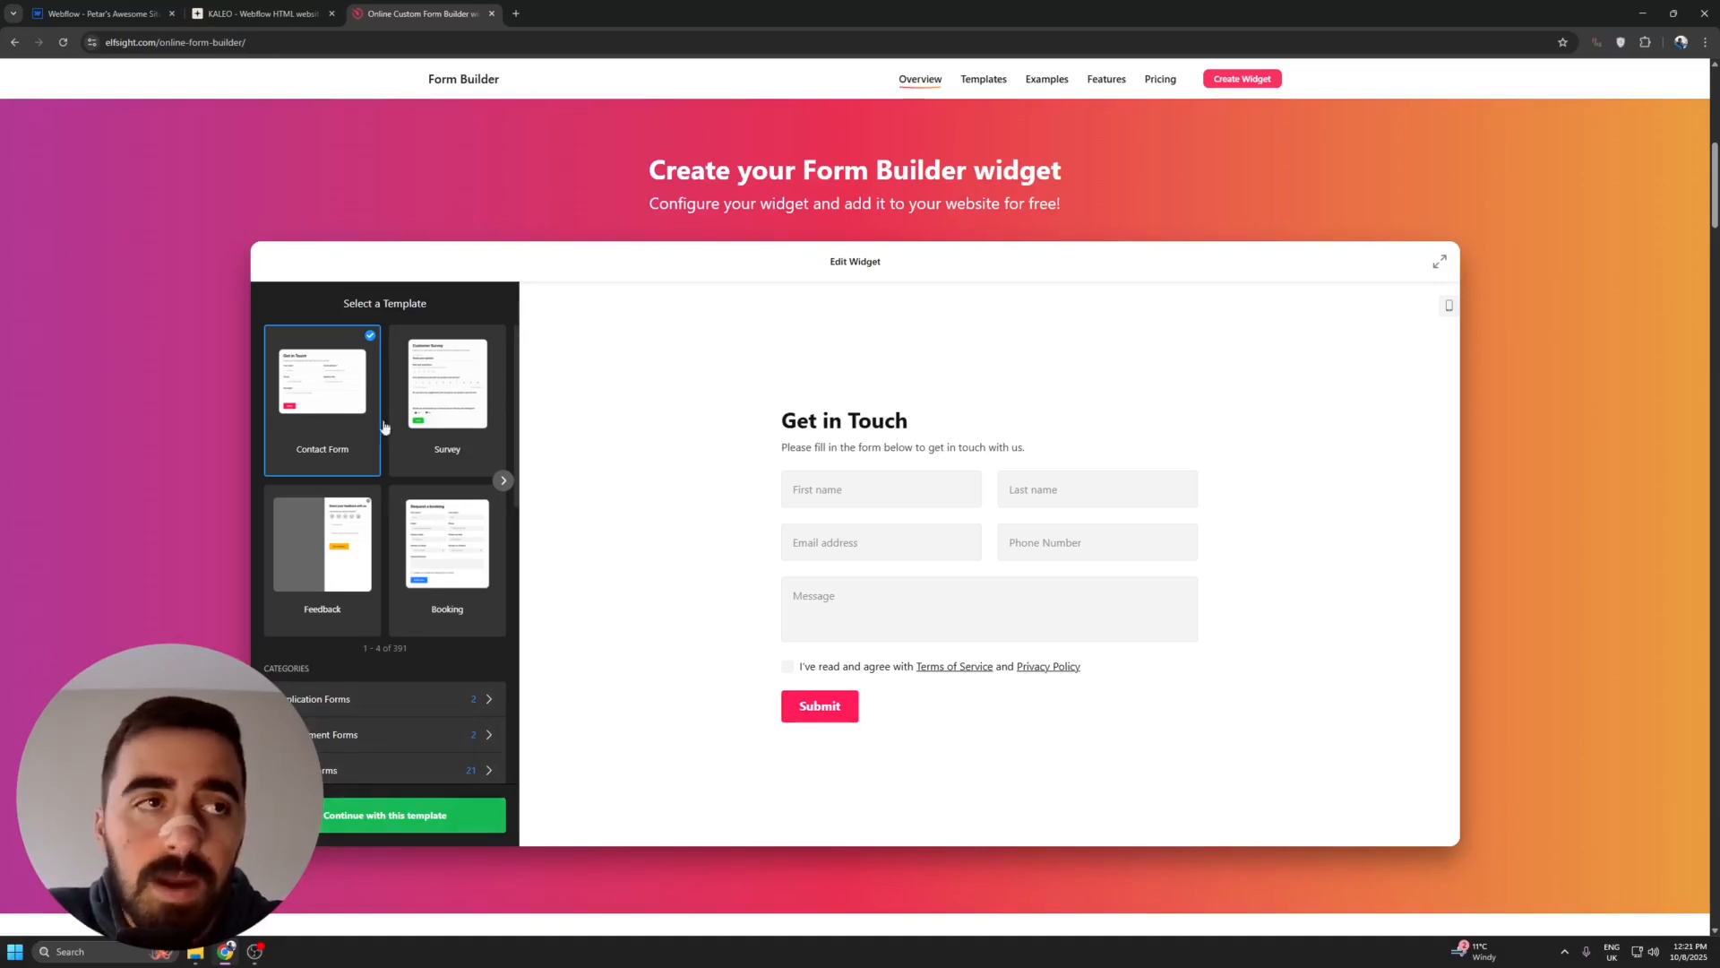
{"action": "left_click", "coordinate": [460, 816]}
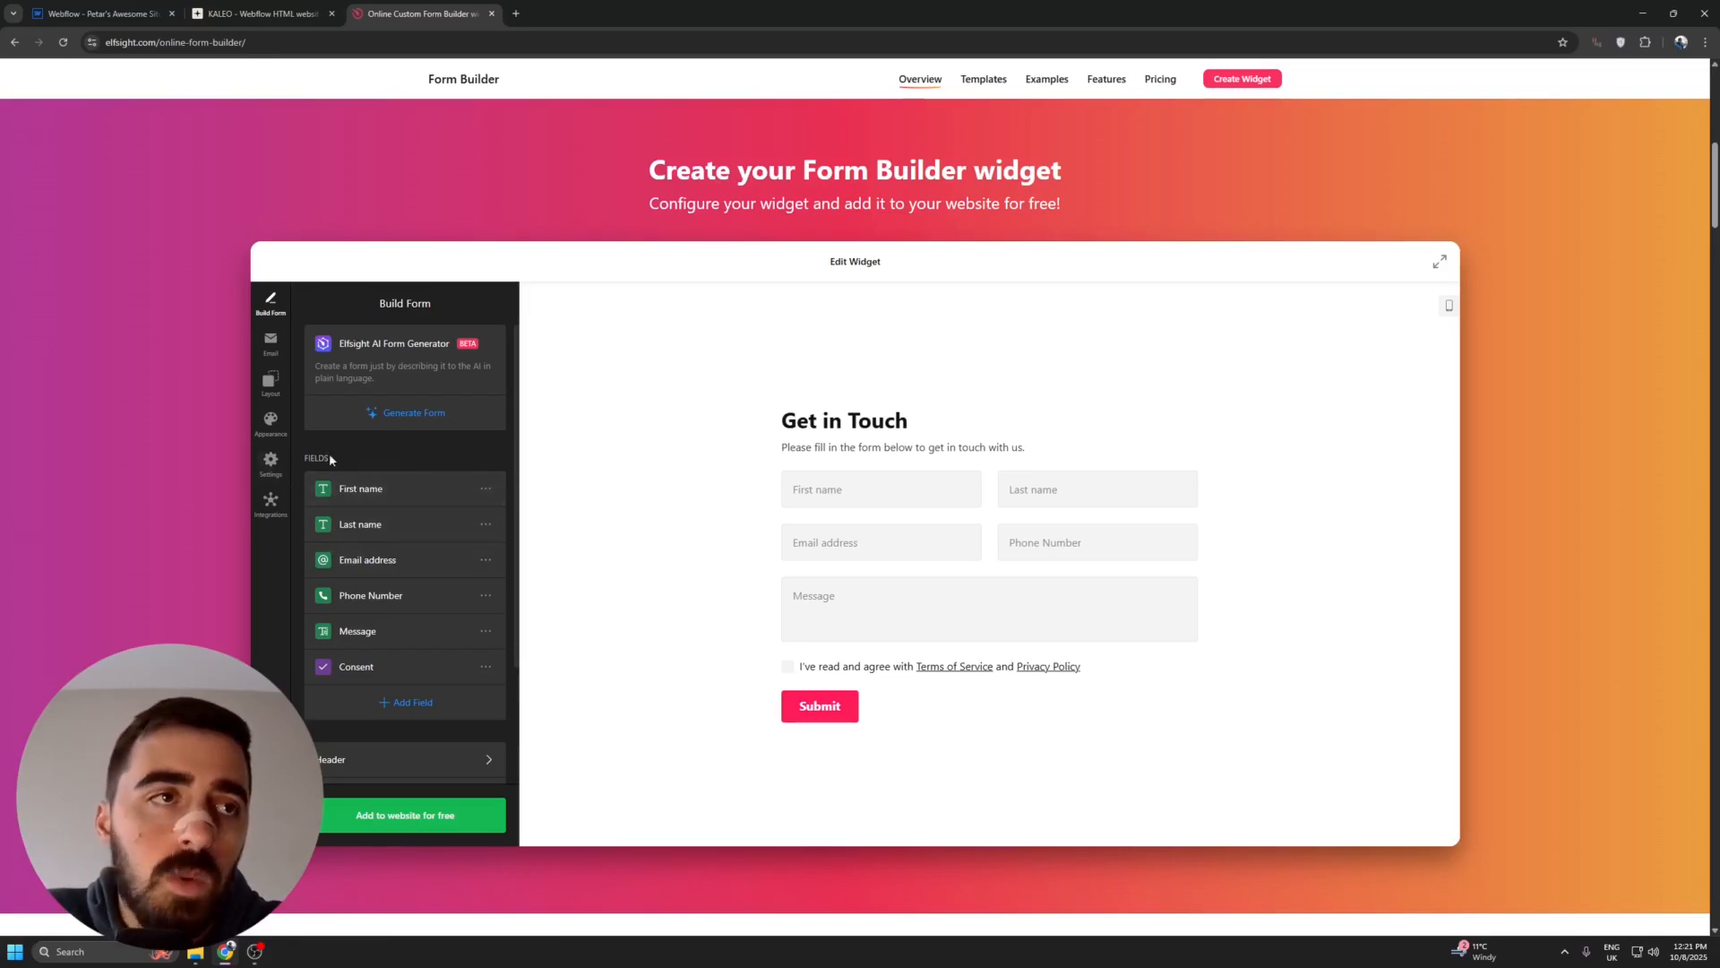
- Delete the First name field from the contact form and add a Short Text field with its default settings
{"action": "left_click", "coordinate": [482, 491]}
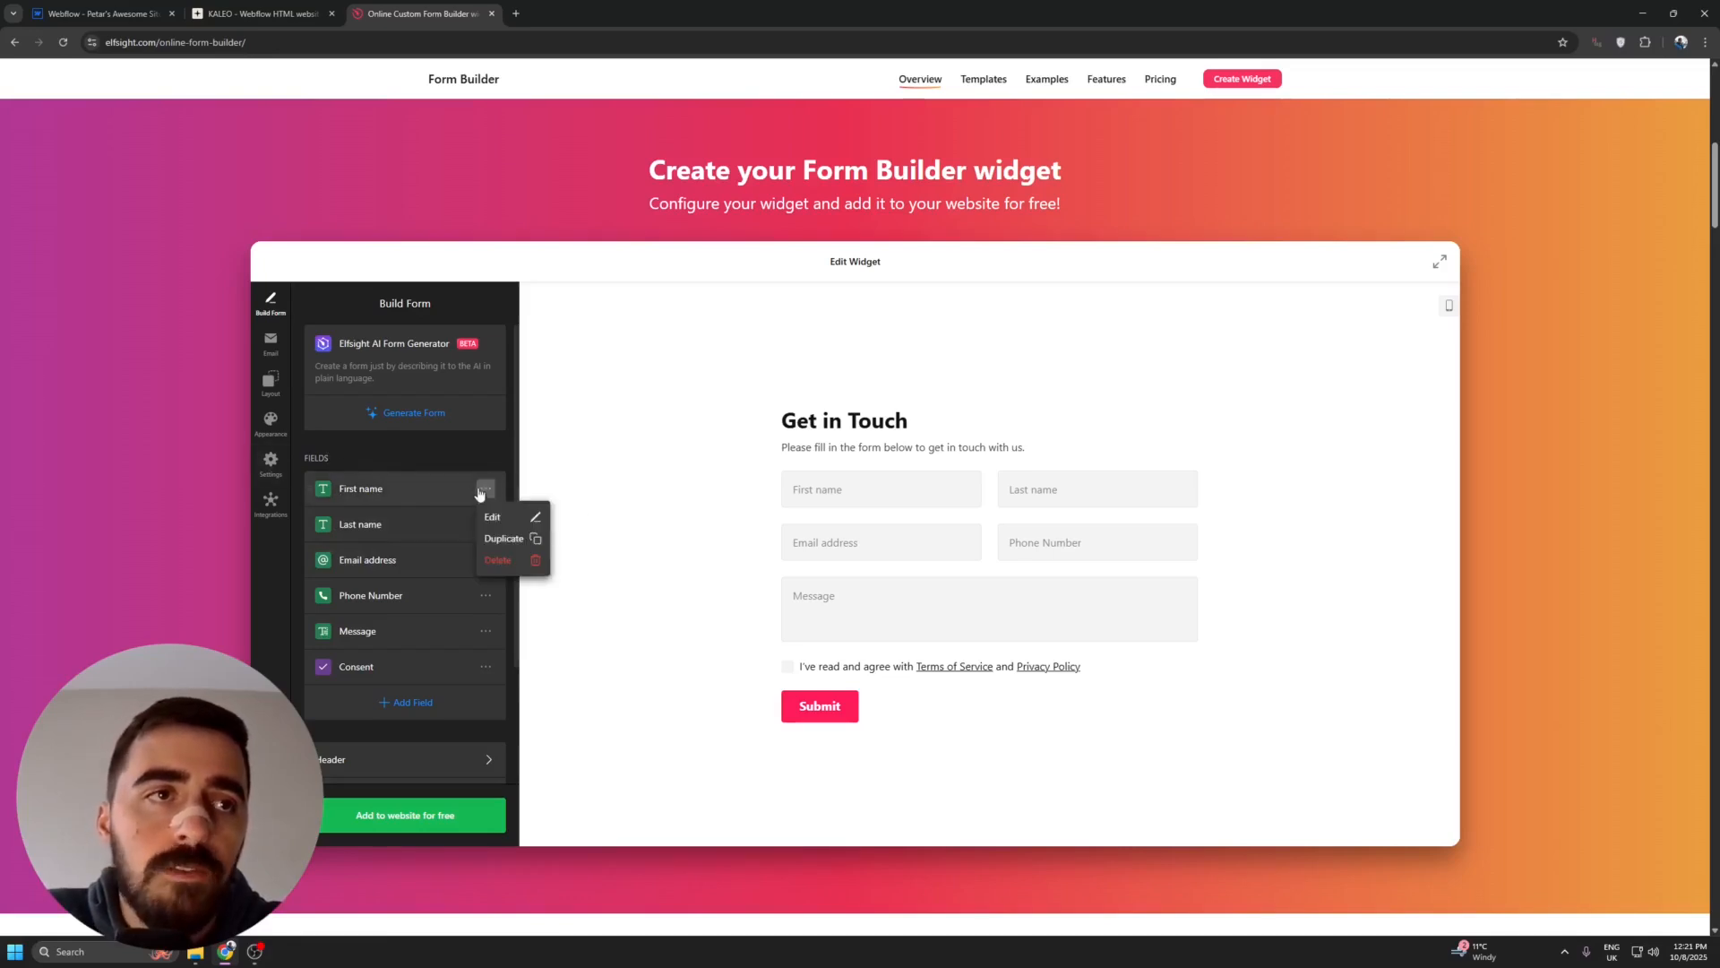
{"action": "left_click", "coordinate": [505, 568]}
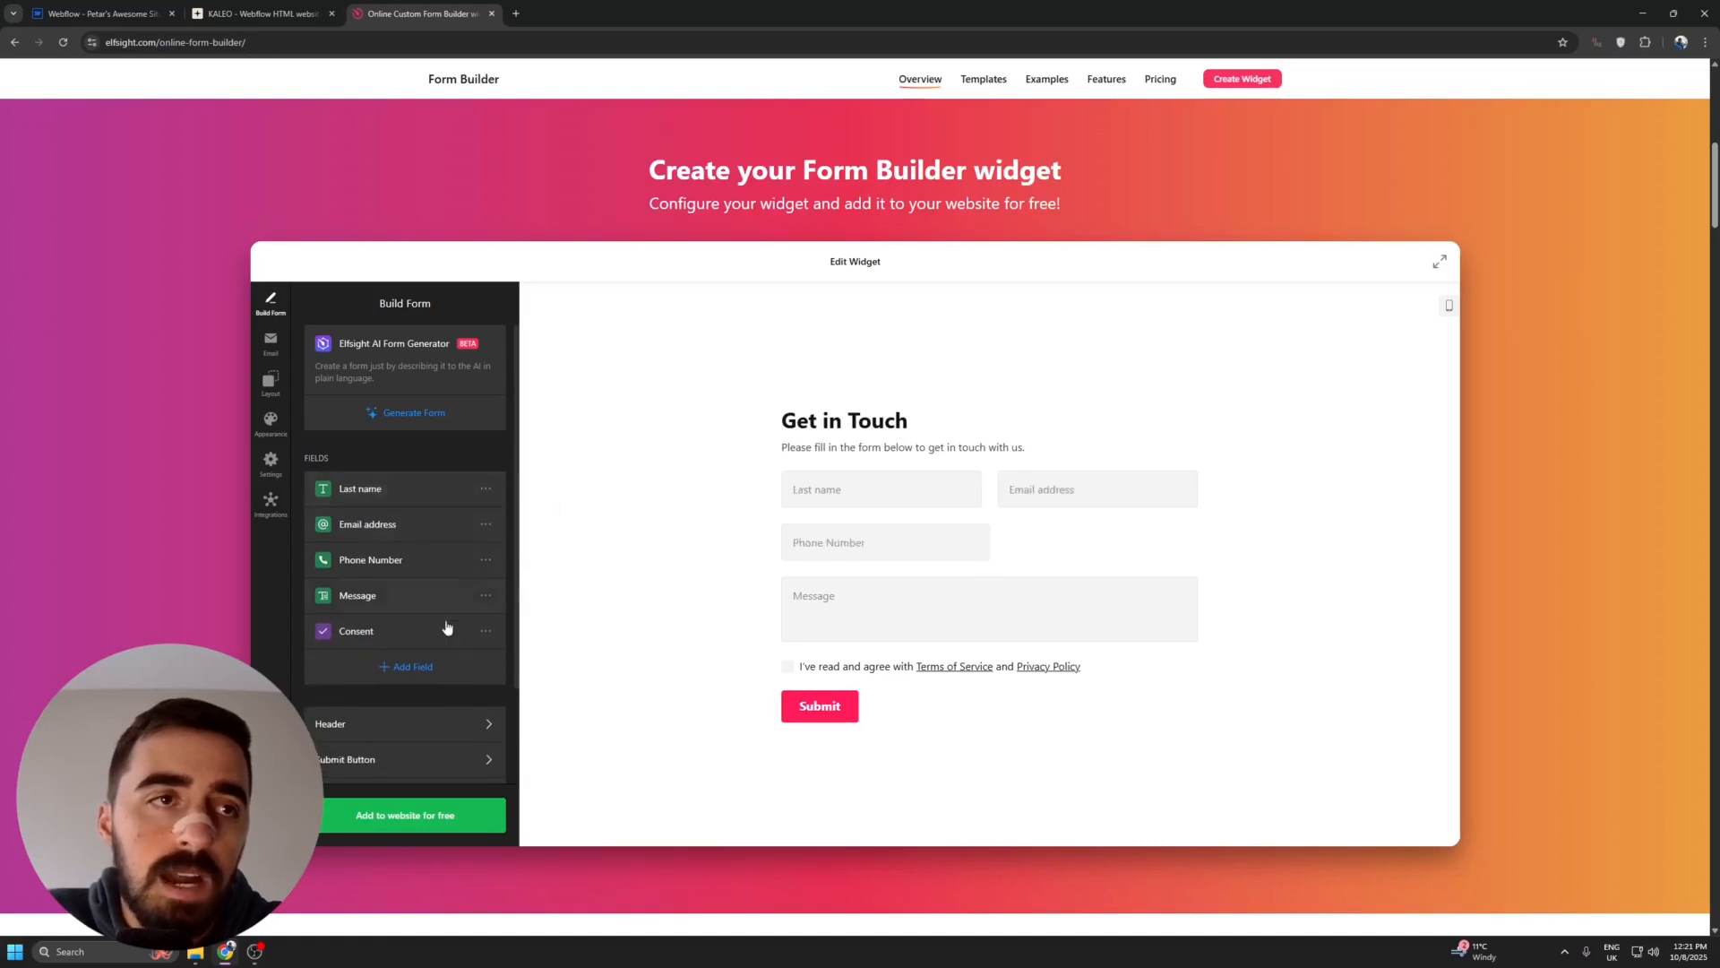
{"action": "left_click", "coordinate": [453, 671]}
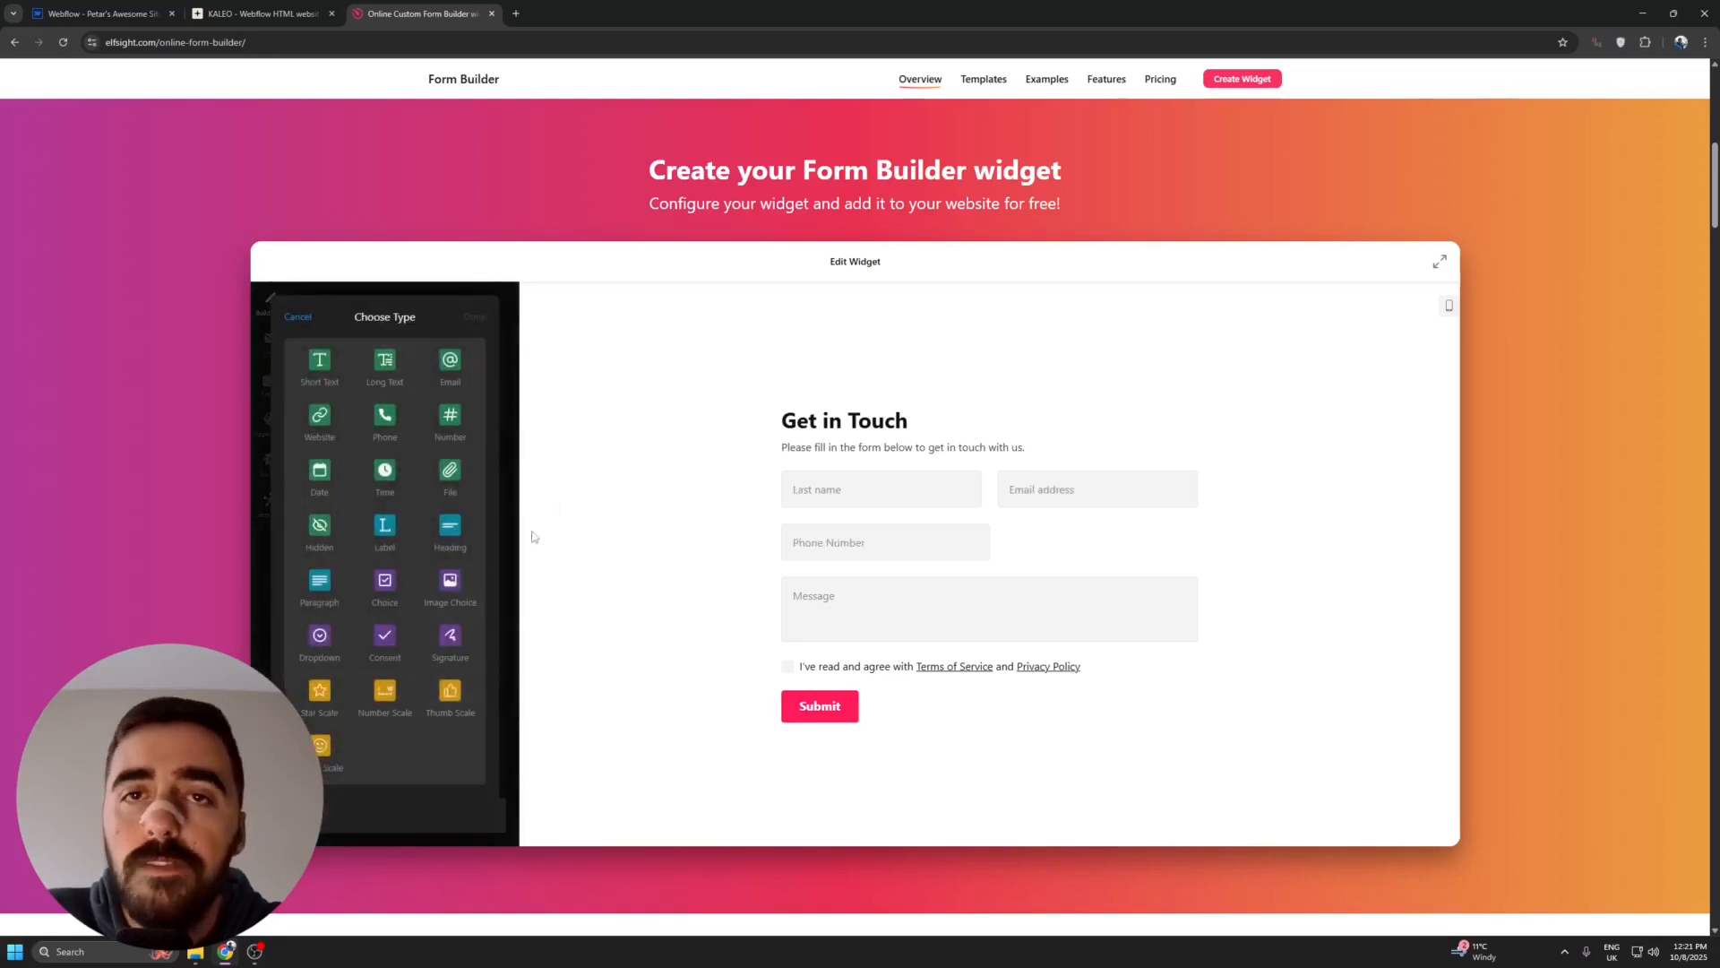
{"action": "left_click", "coordinate": [319, 369]}
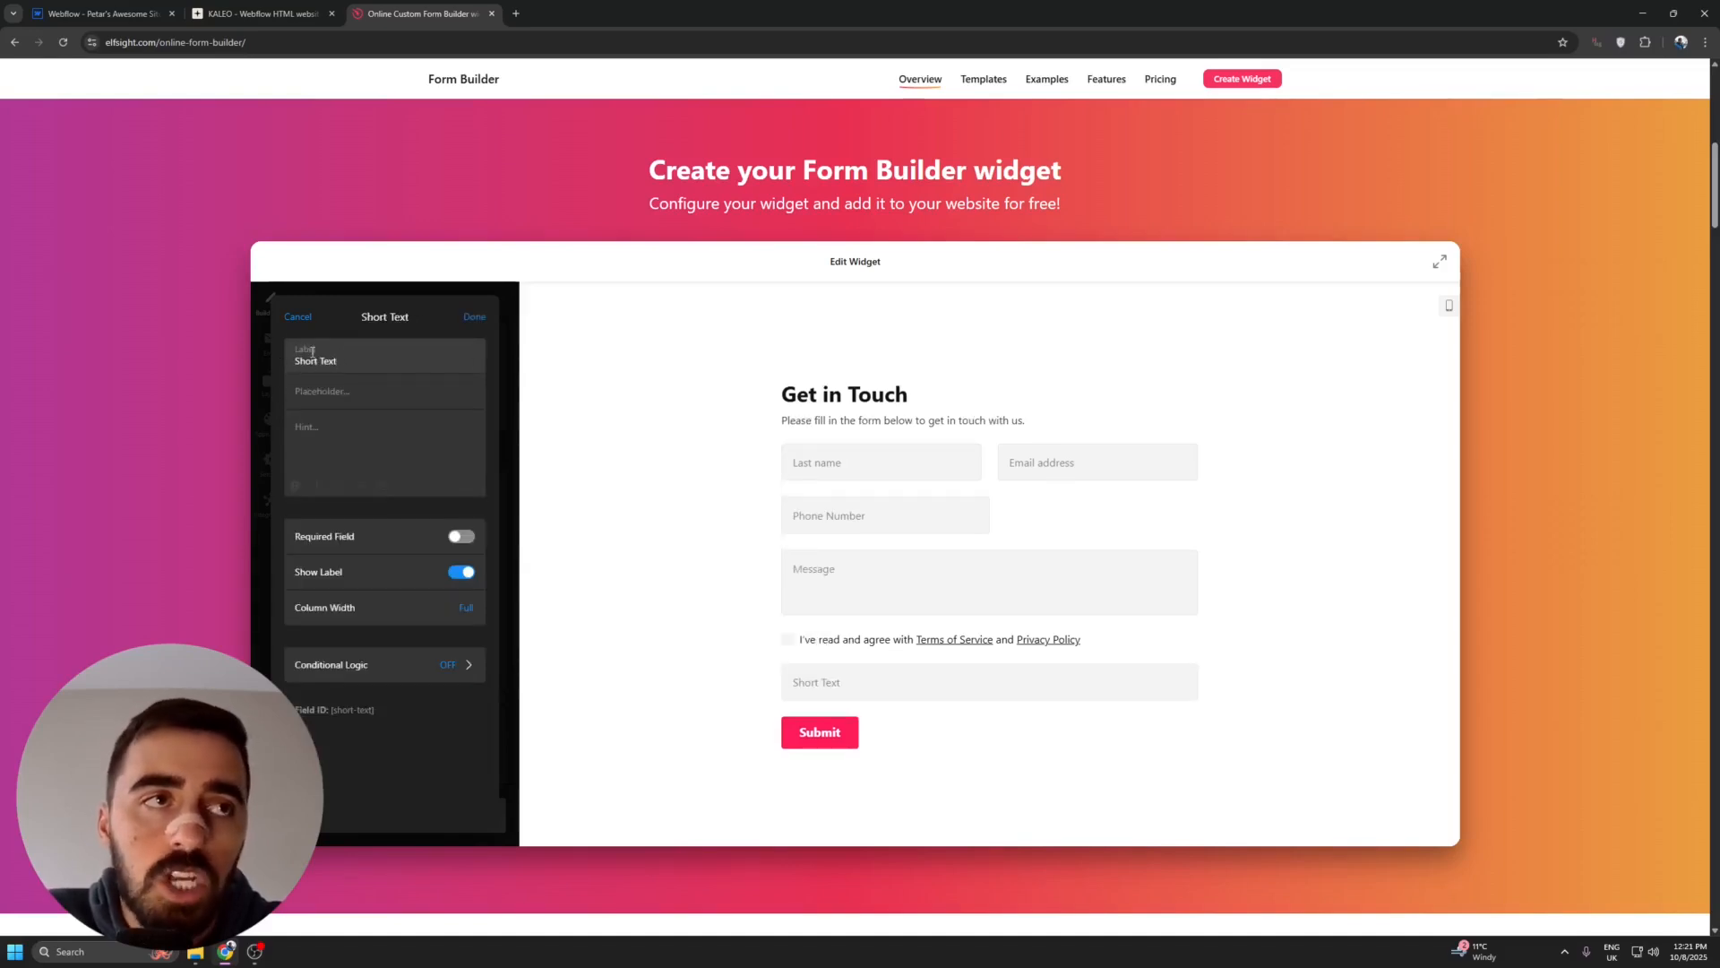
{"action": "left_click", "coordinate": [332, 394]}
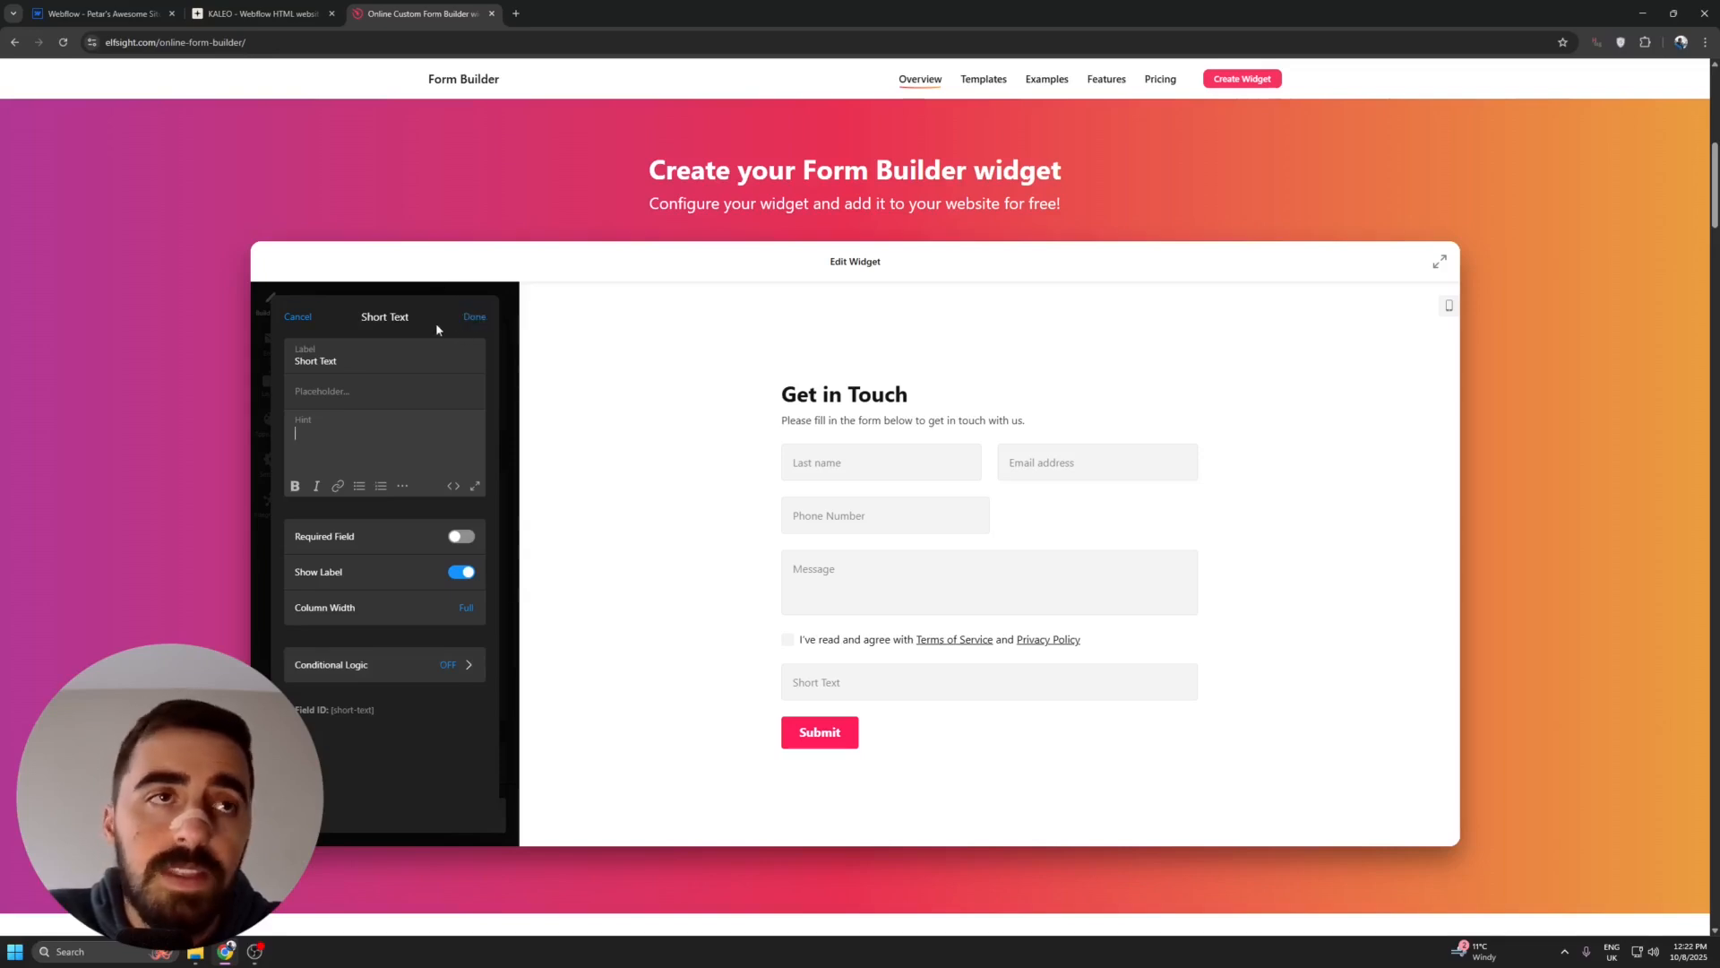
{"action": "left_click", "coordinate": [475, 317]}
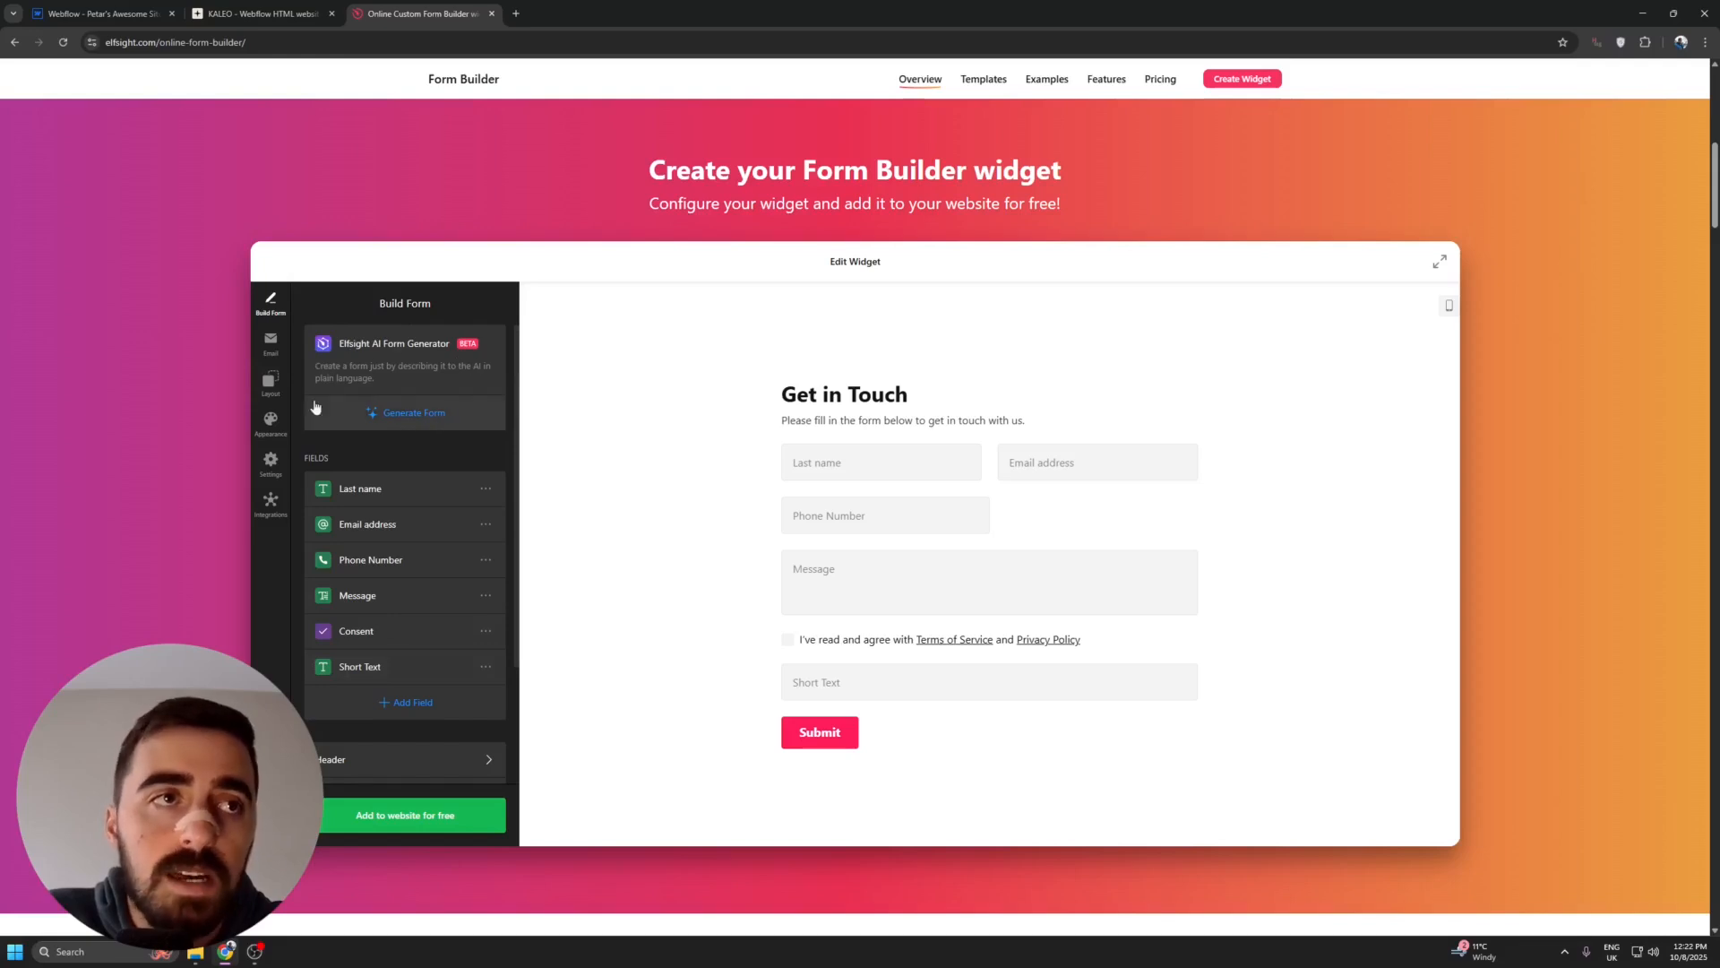
- Generate a replacement form with the AI Form Generator from the description "Create a quote form for shoe product based on different variables"
{"action": "left_click", "coordinate": [403, 415]}
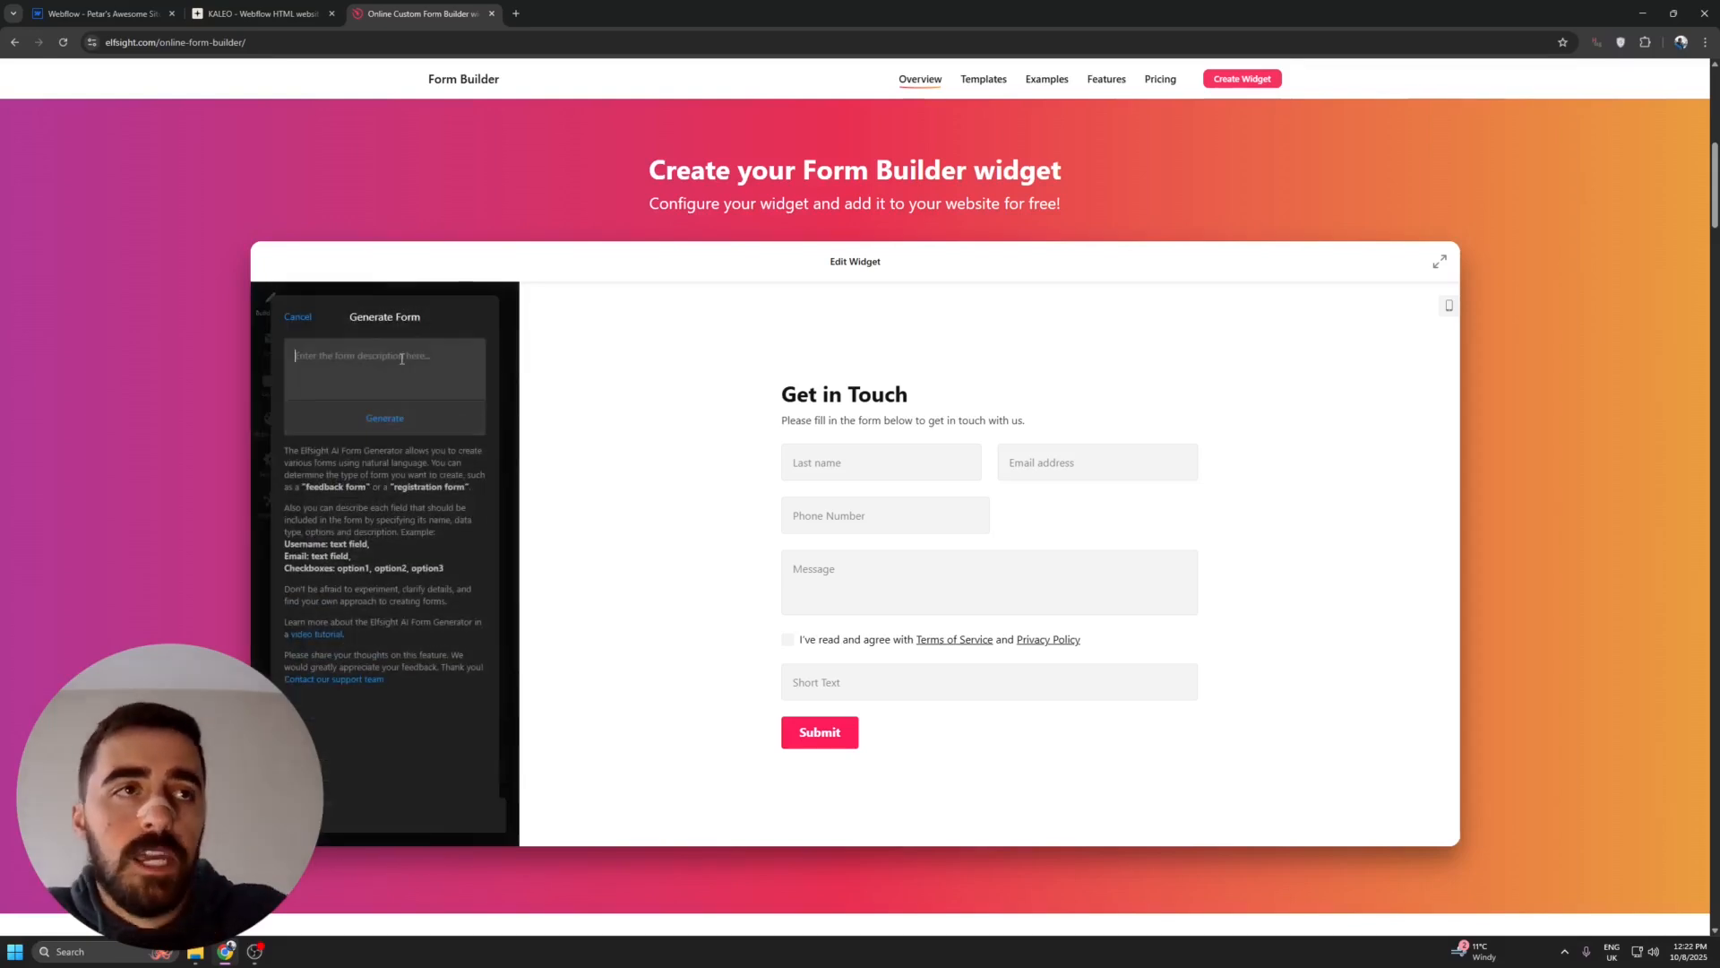
{"action": "left_click_drag", "start_coordinate": [274, 447], "coordinate": [424, 688]}
{"action": "left_click", "coordinate": [424, 688]}
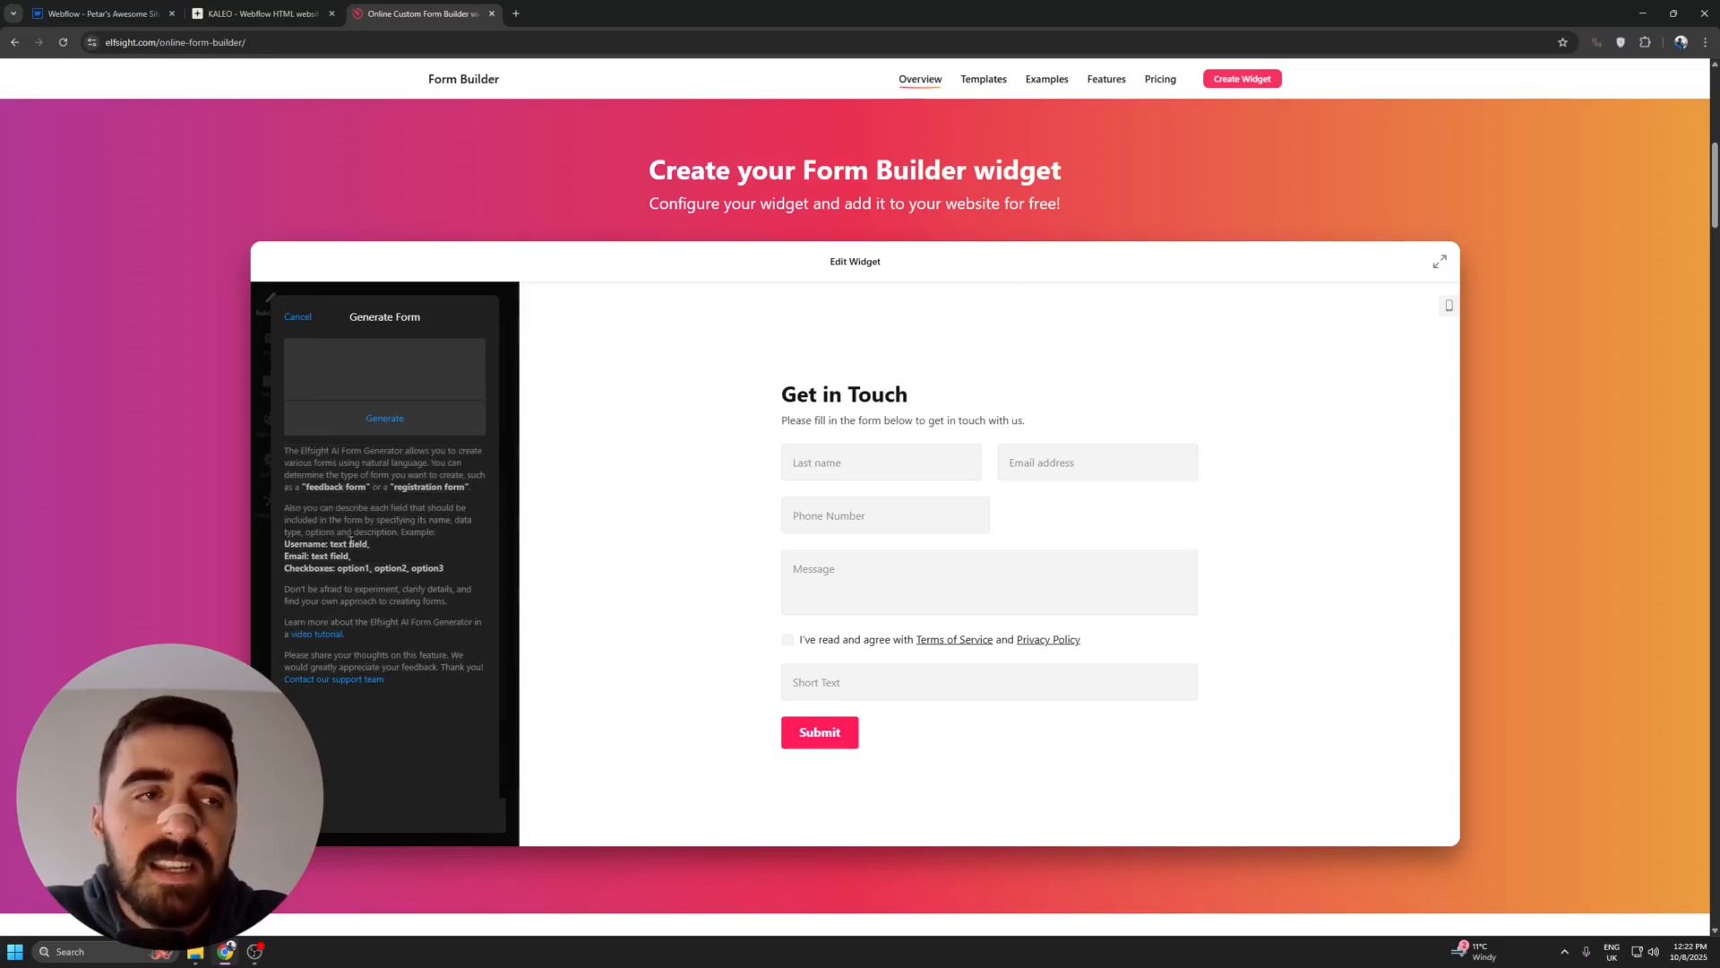
{"action": "left_click", "coordinate": [378, 349]}
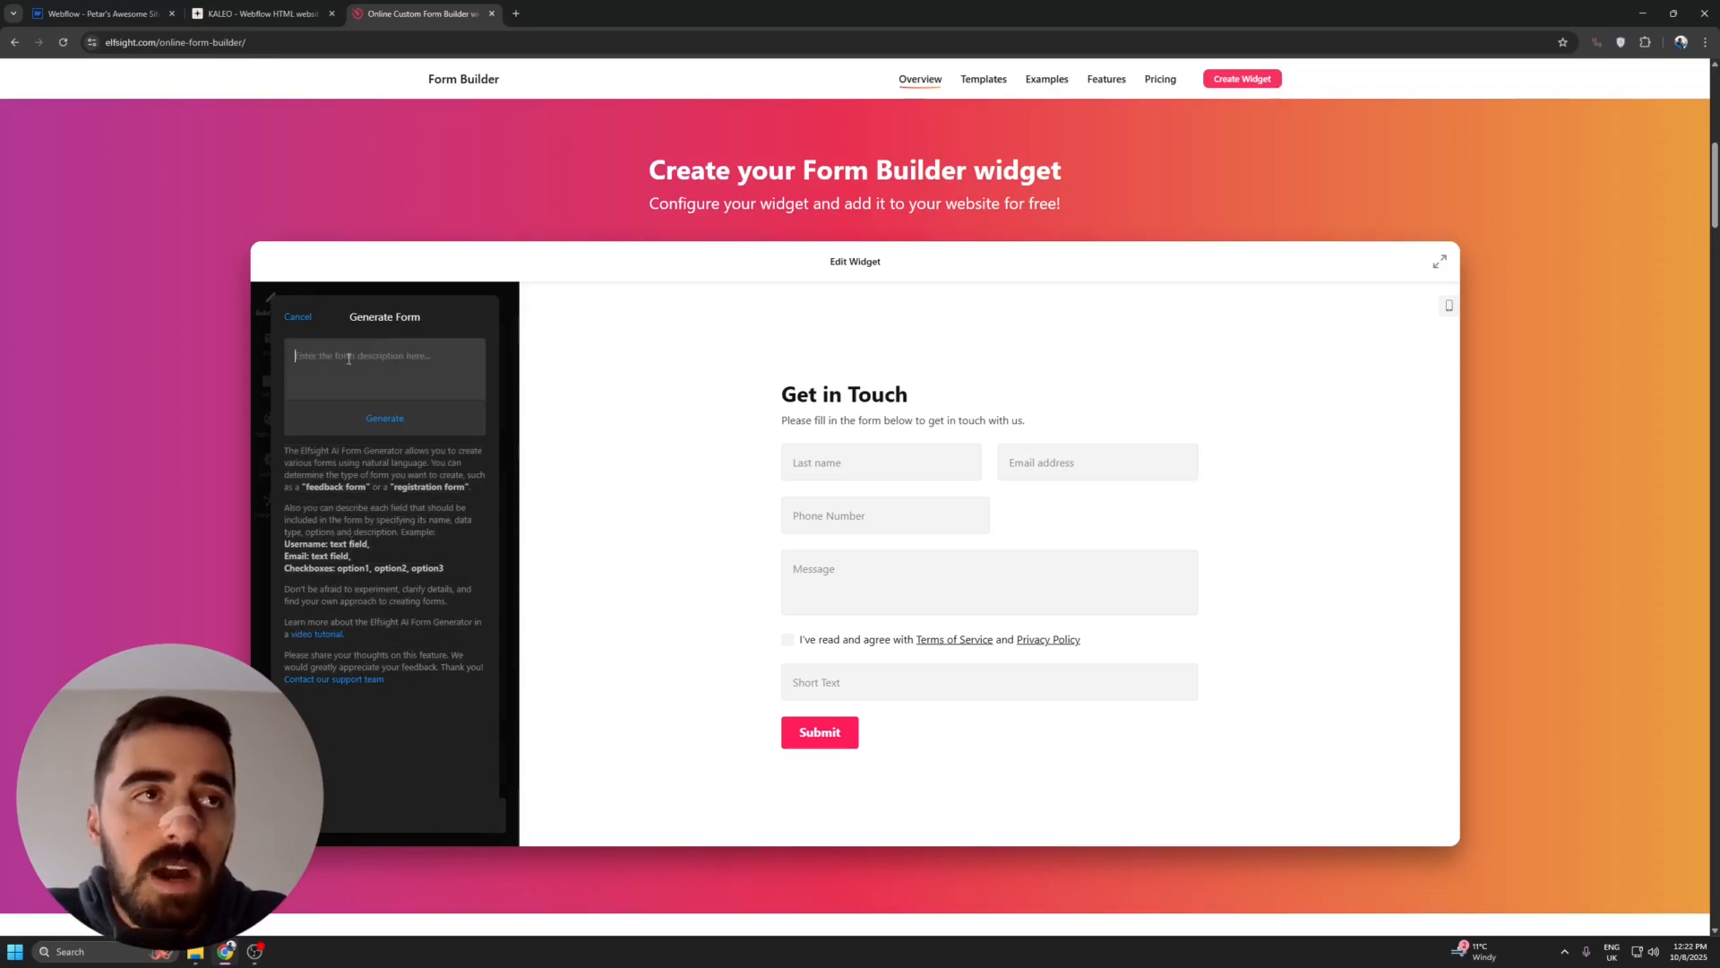
{"action": "type", "text": "Create a quote form for shoe product based on different variables"}
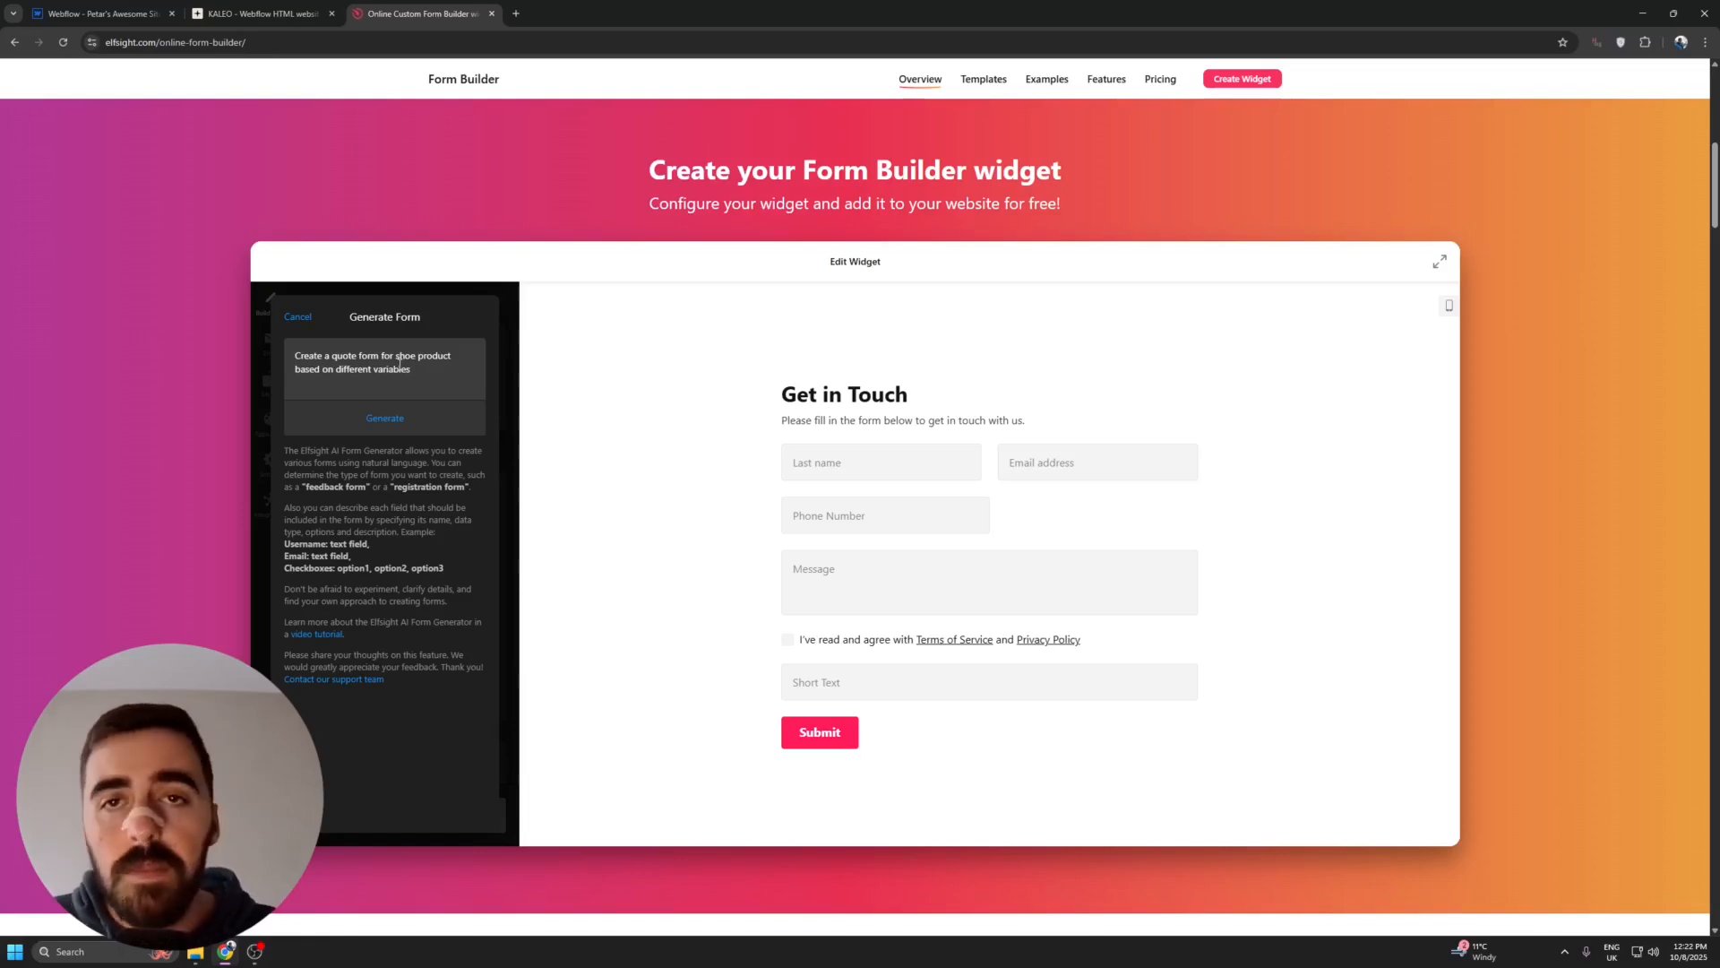
{"action": "left_click_drag", "start_coordinate": [442, 375], "coordinate": [292, 354]}
{"action": "left_click", "coordinate": [417, 377]}
{"action": "left_click", "coordinate": [403, 430]}
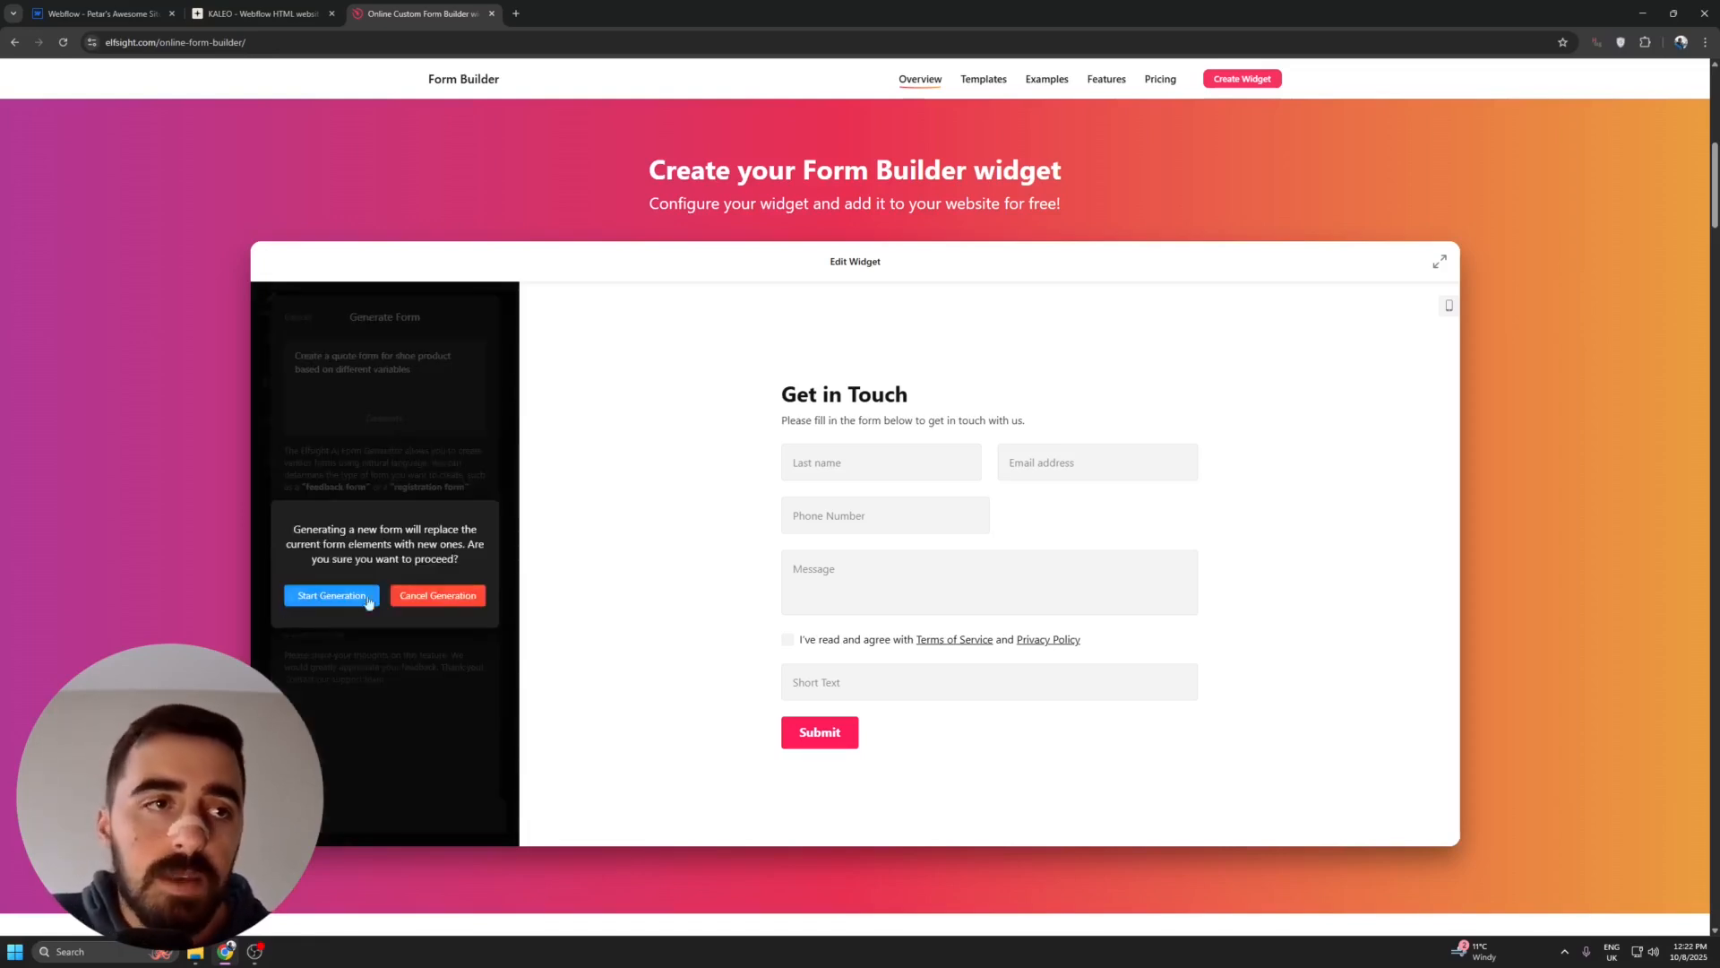
{"action": "left_click", "coordinate": [331, 596]}
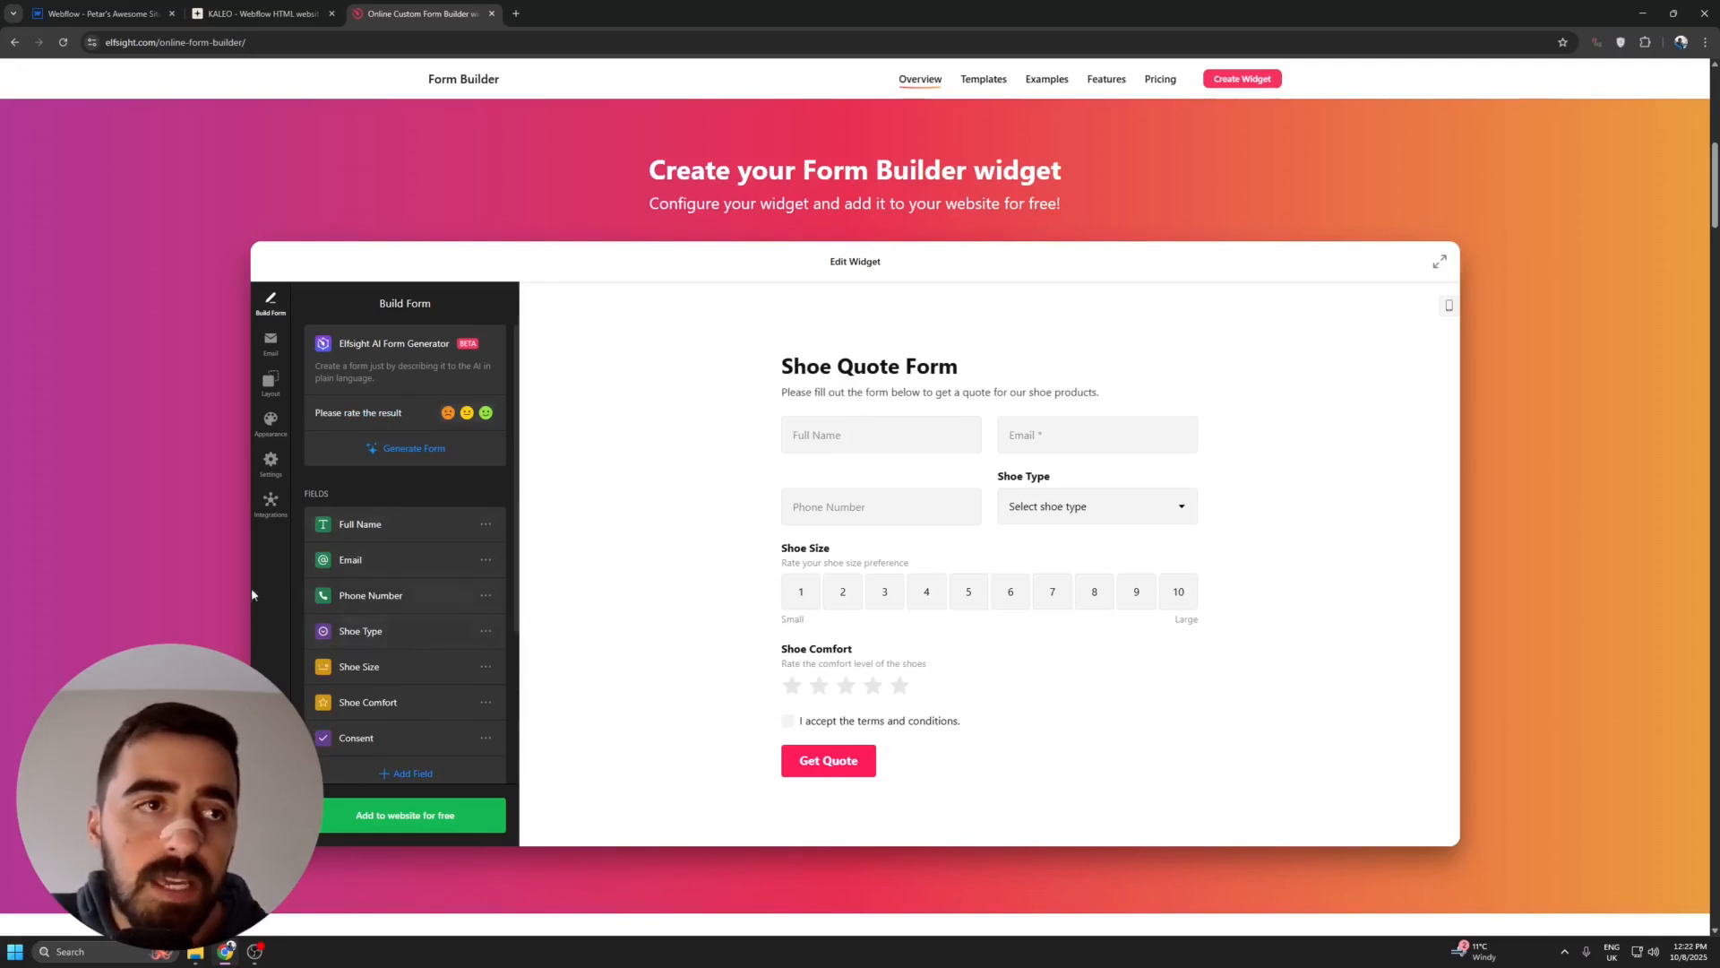
- Review the generated form's fields and examine the Shoe Size field's label, range and caption settings
{"action": "scroll", "coordinate": [814, 353], "scroll_direction": "down", "scroll_amount": 2}
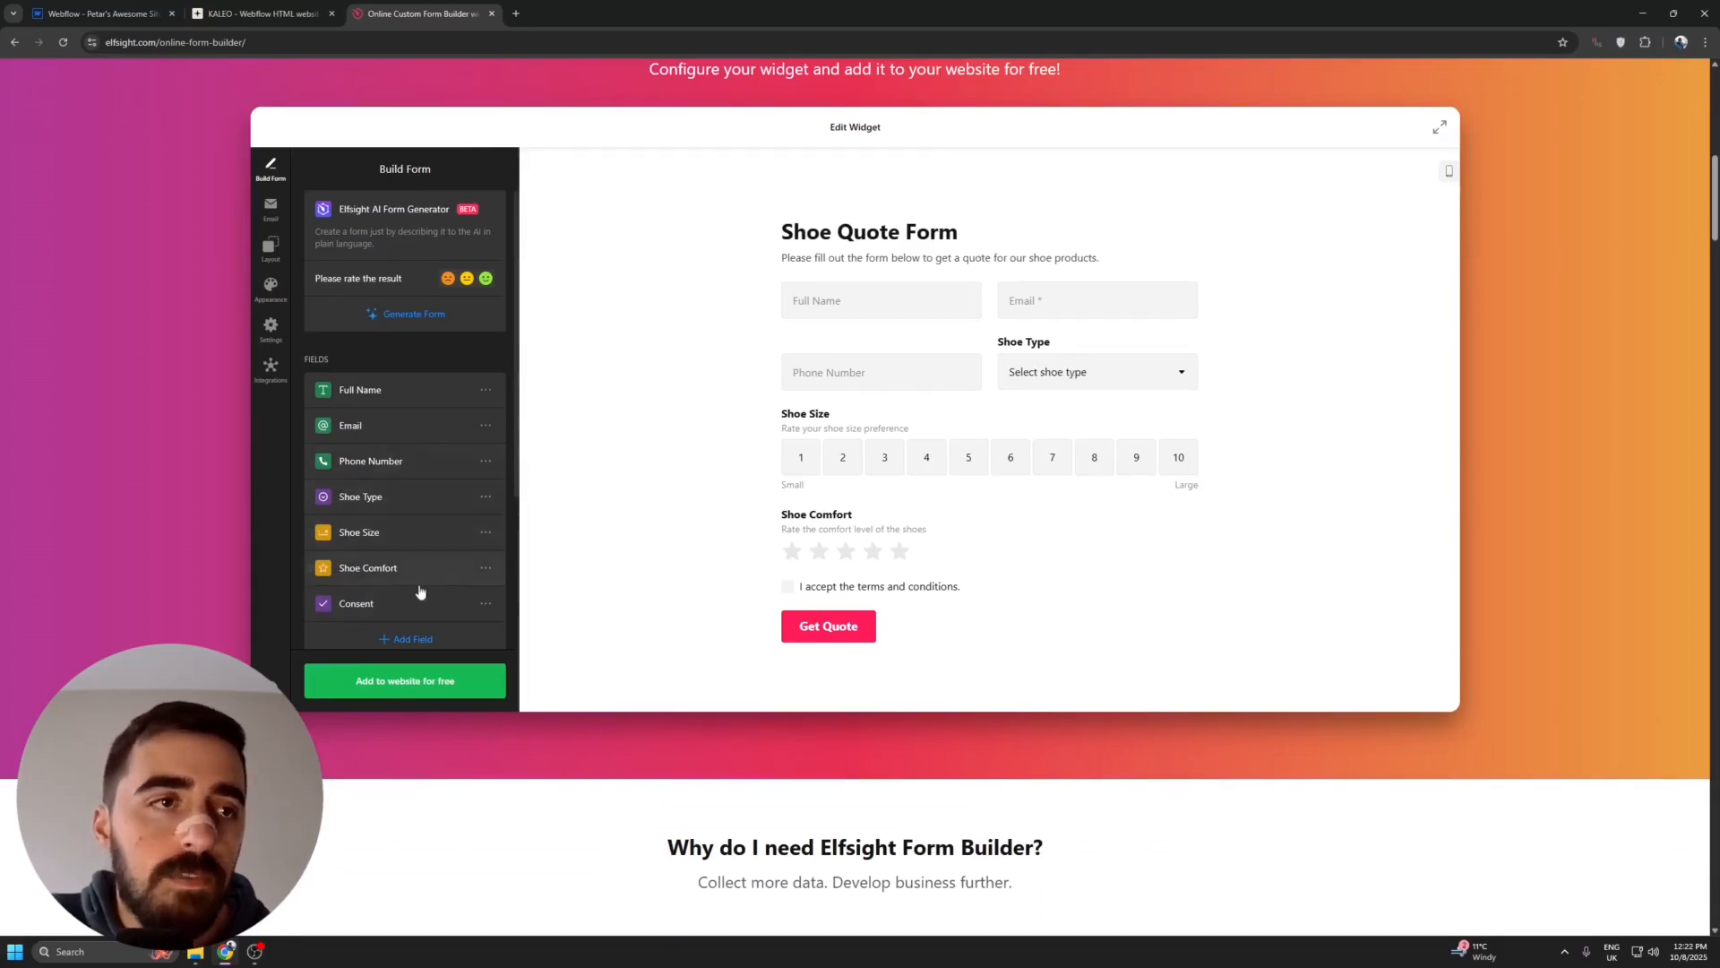
{"action": "scroll", "coordinate": [413, 582], "scroll_direction": "down", "scroll_amount": 1}
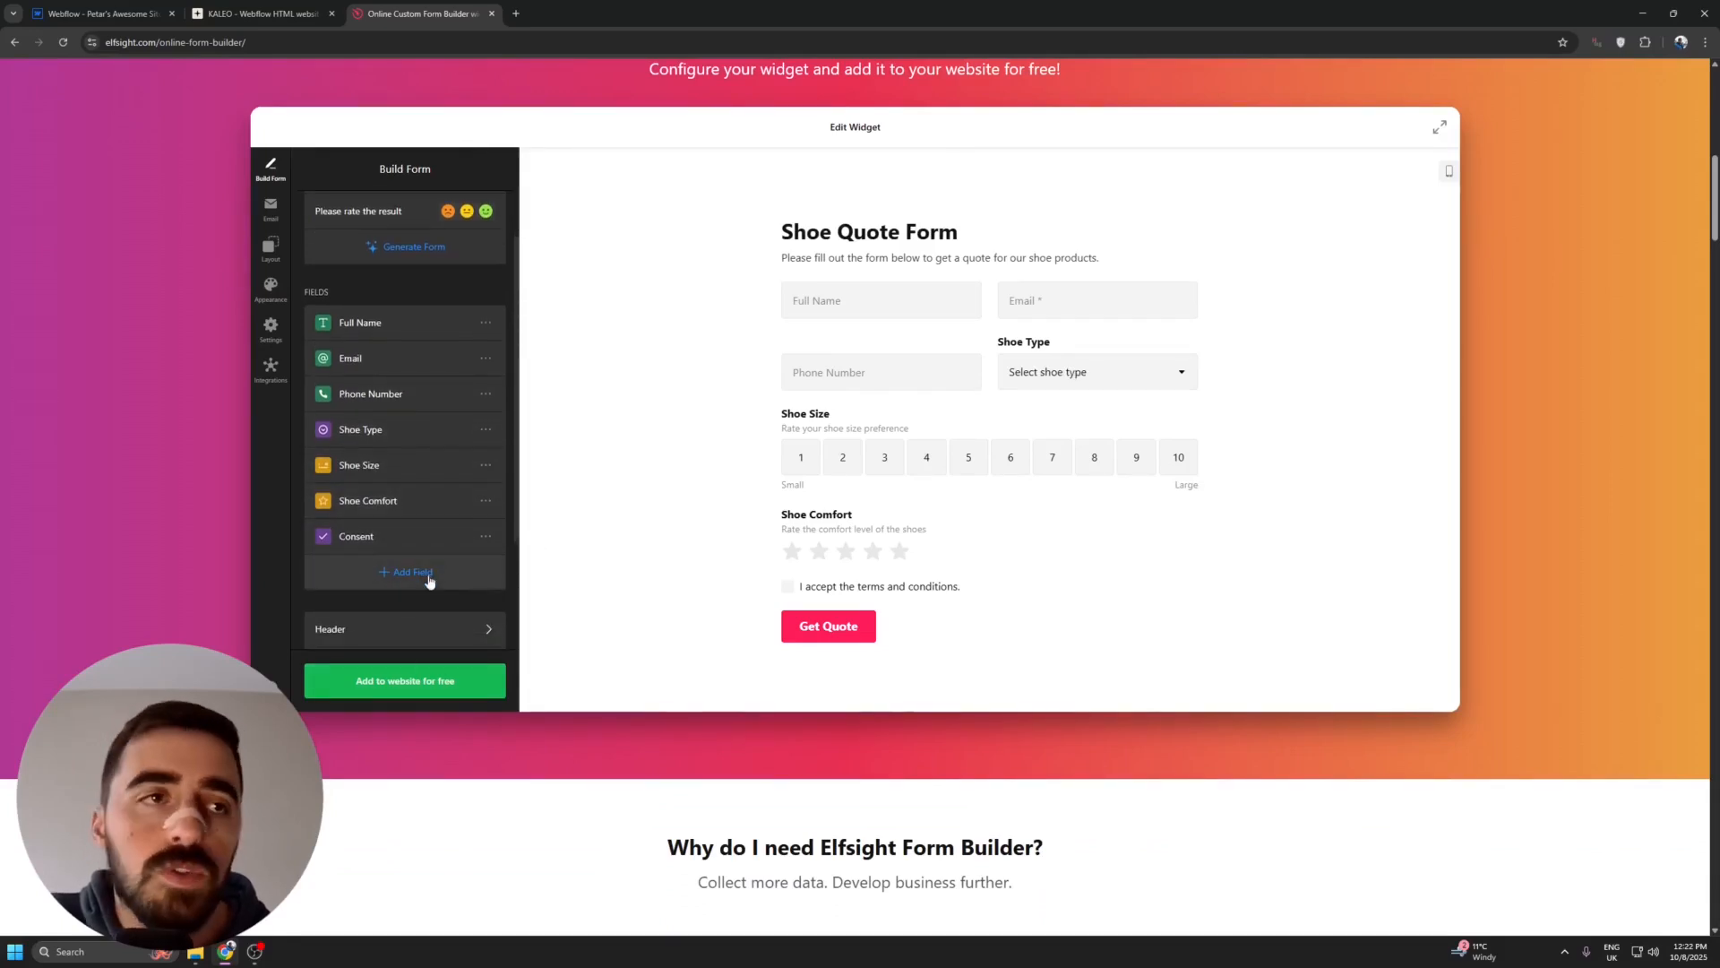
{"action": "left_click", "coordinate": [486, 465]}
{"action": "left_click", "coordinate": [498, 491]}
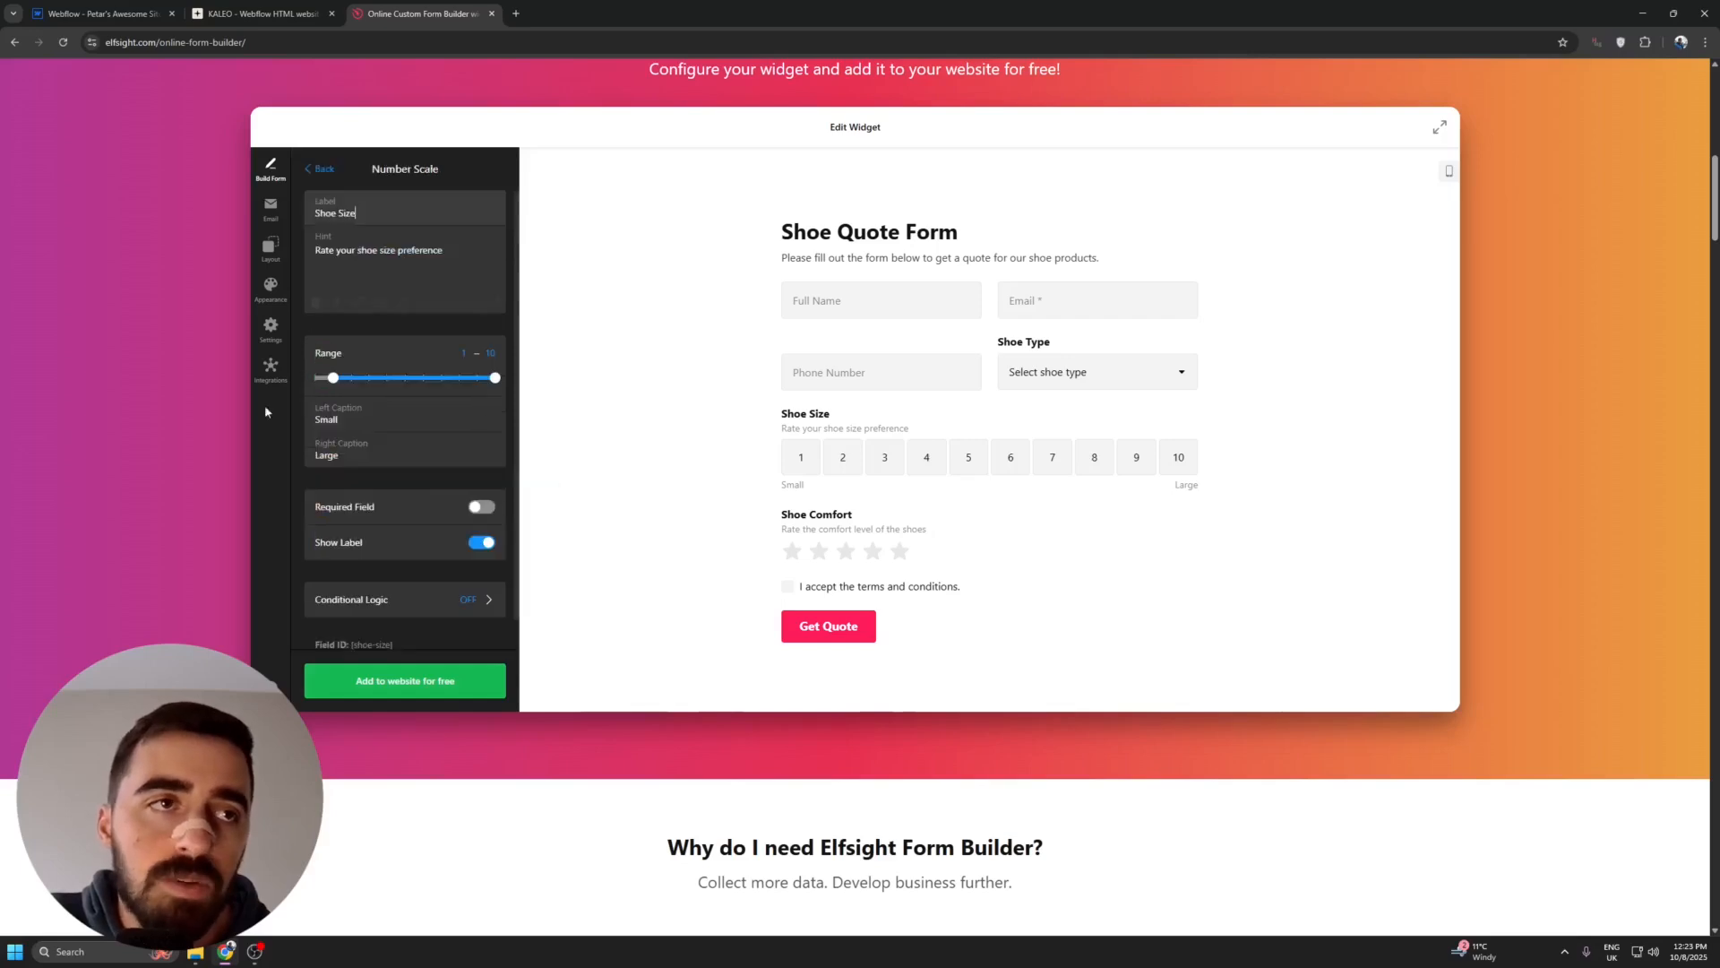
{"action": "scroll", "coordinate": [405, 488], "scroll_direction": "down", "scroll_amount": 1}
{"action": "scroll", "coordinate": [410, 477], "scroll_direction": "up", "scroll_amount": 1}
{"action": "left_click", "coordinate": [324, 169]}
- Open the form's Header settings and examine the title, caption, cover image and logo options
{"action": "scroll", "coordinate": [423, 538], "scroll_direction": "down", "scroll_amount": 1}
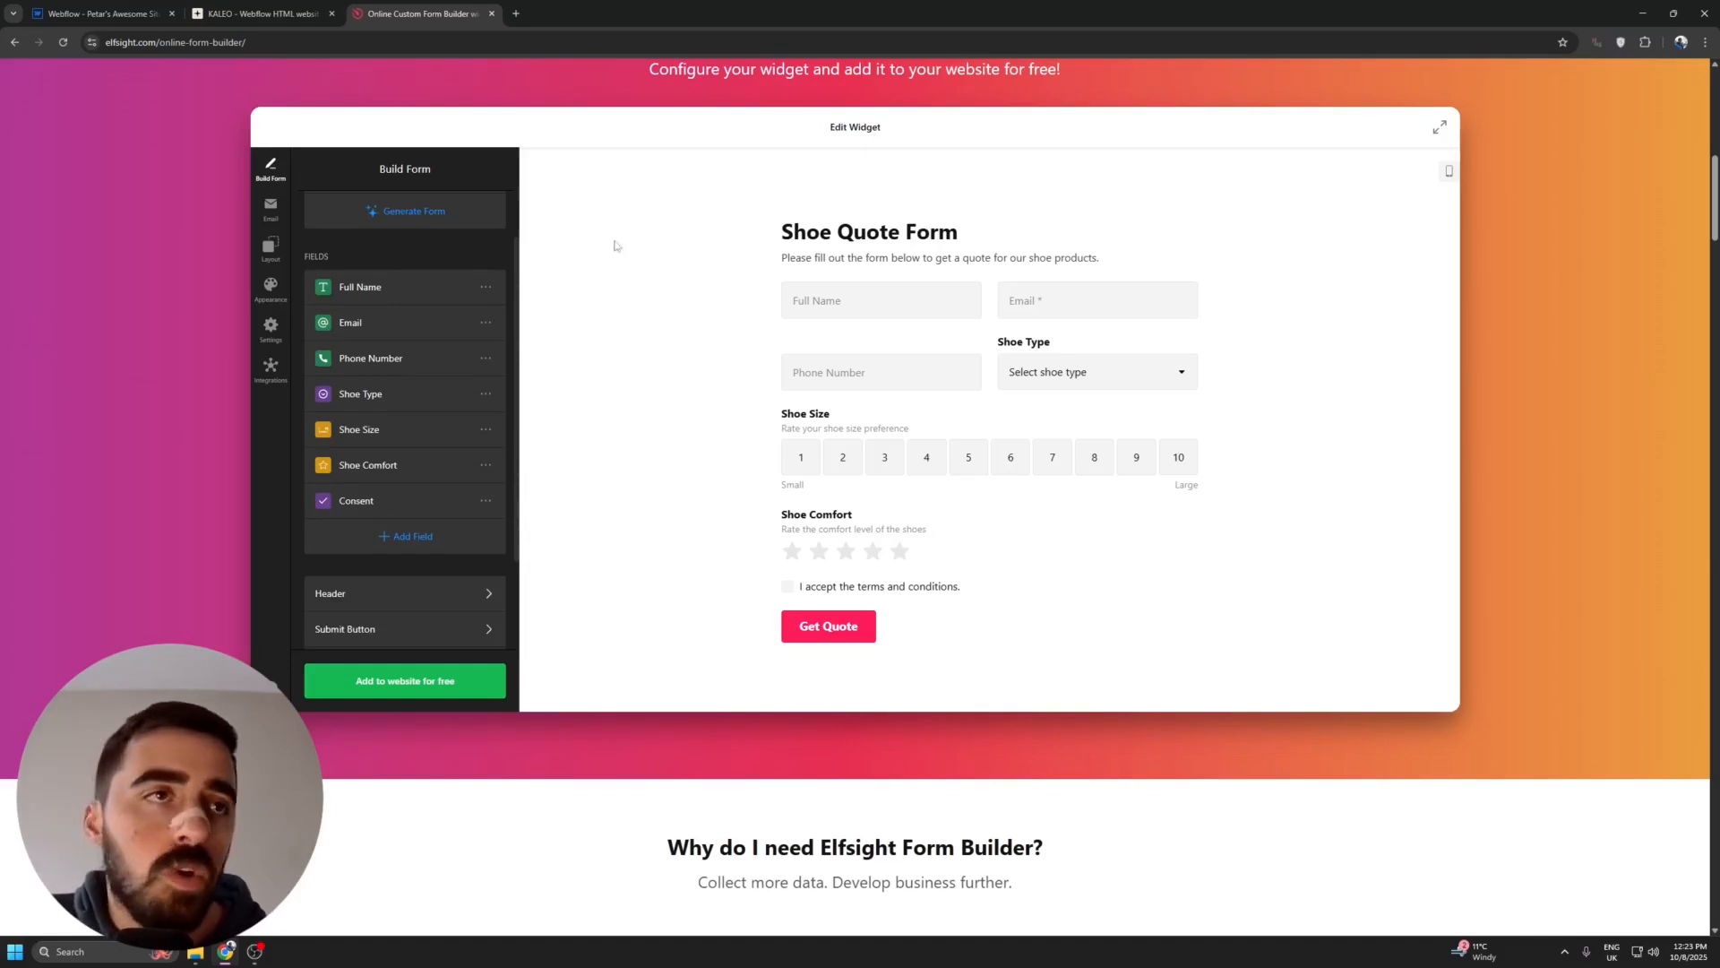
{"action": "scroll", "coordinate": [448, 499], "scroll_direction": "down", "scroll_amount": 2}
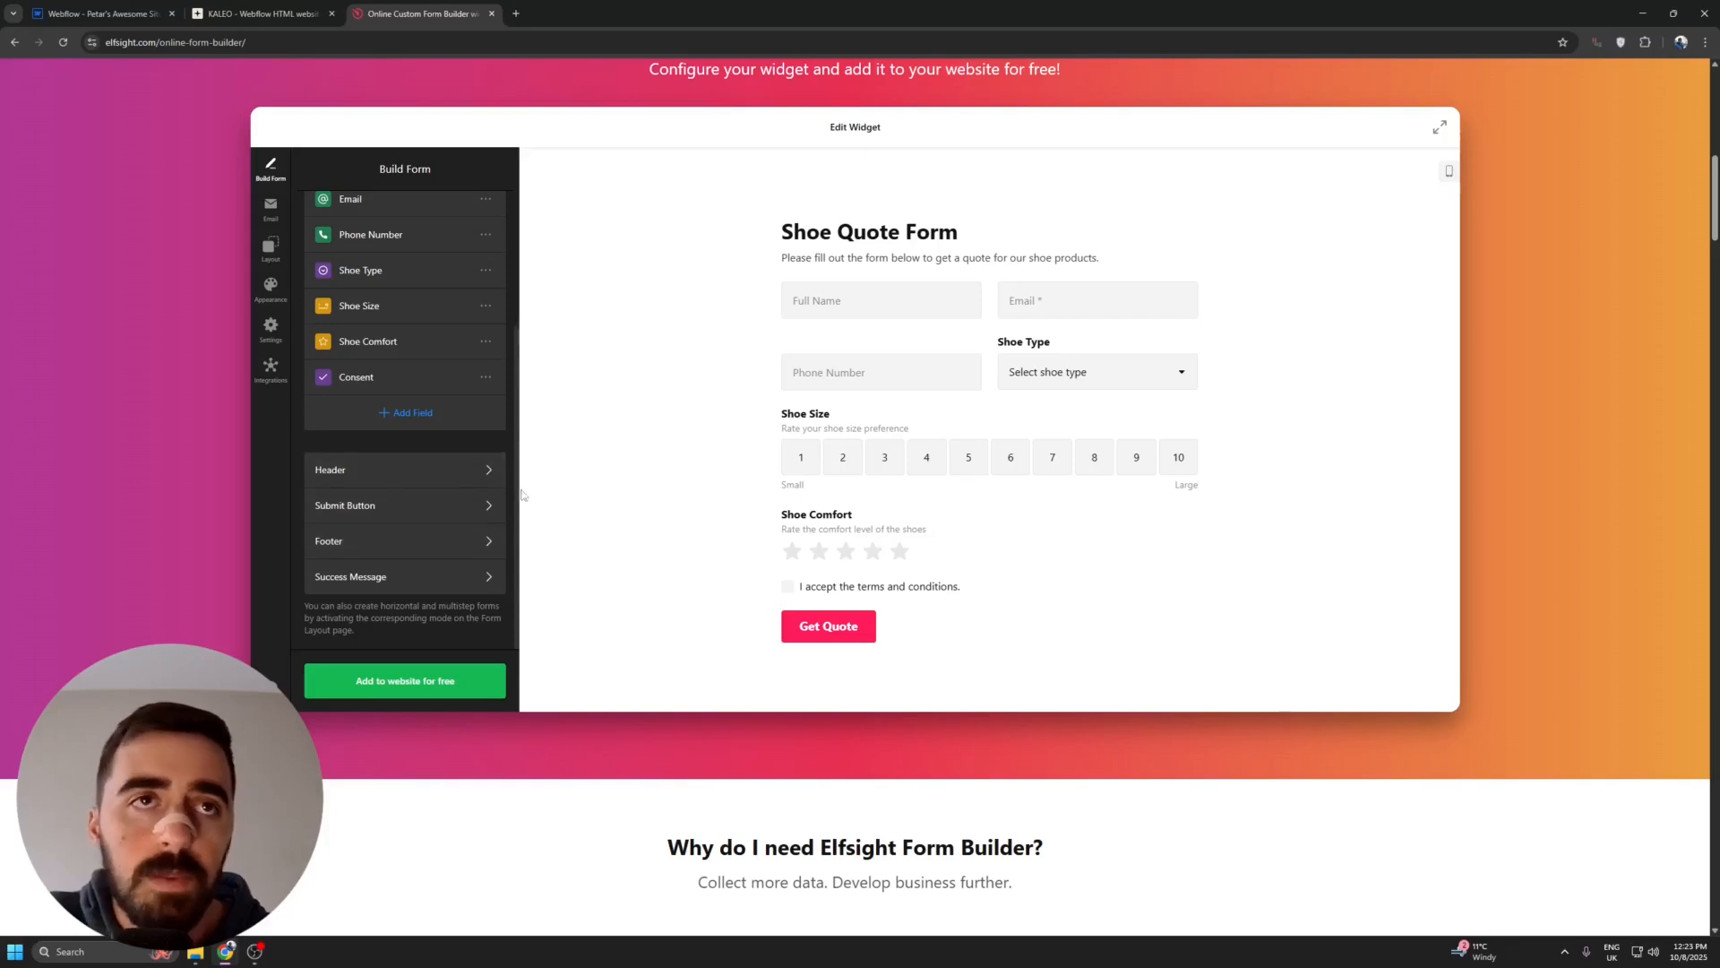
{"action": "left_click", "coordinate": [417, 472]}
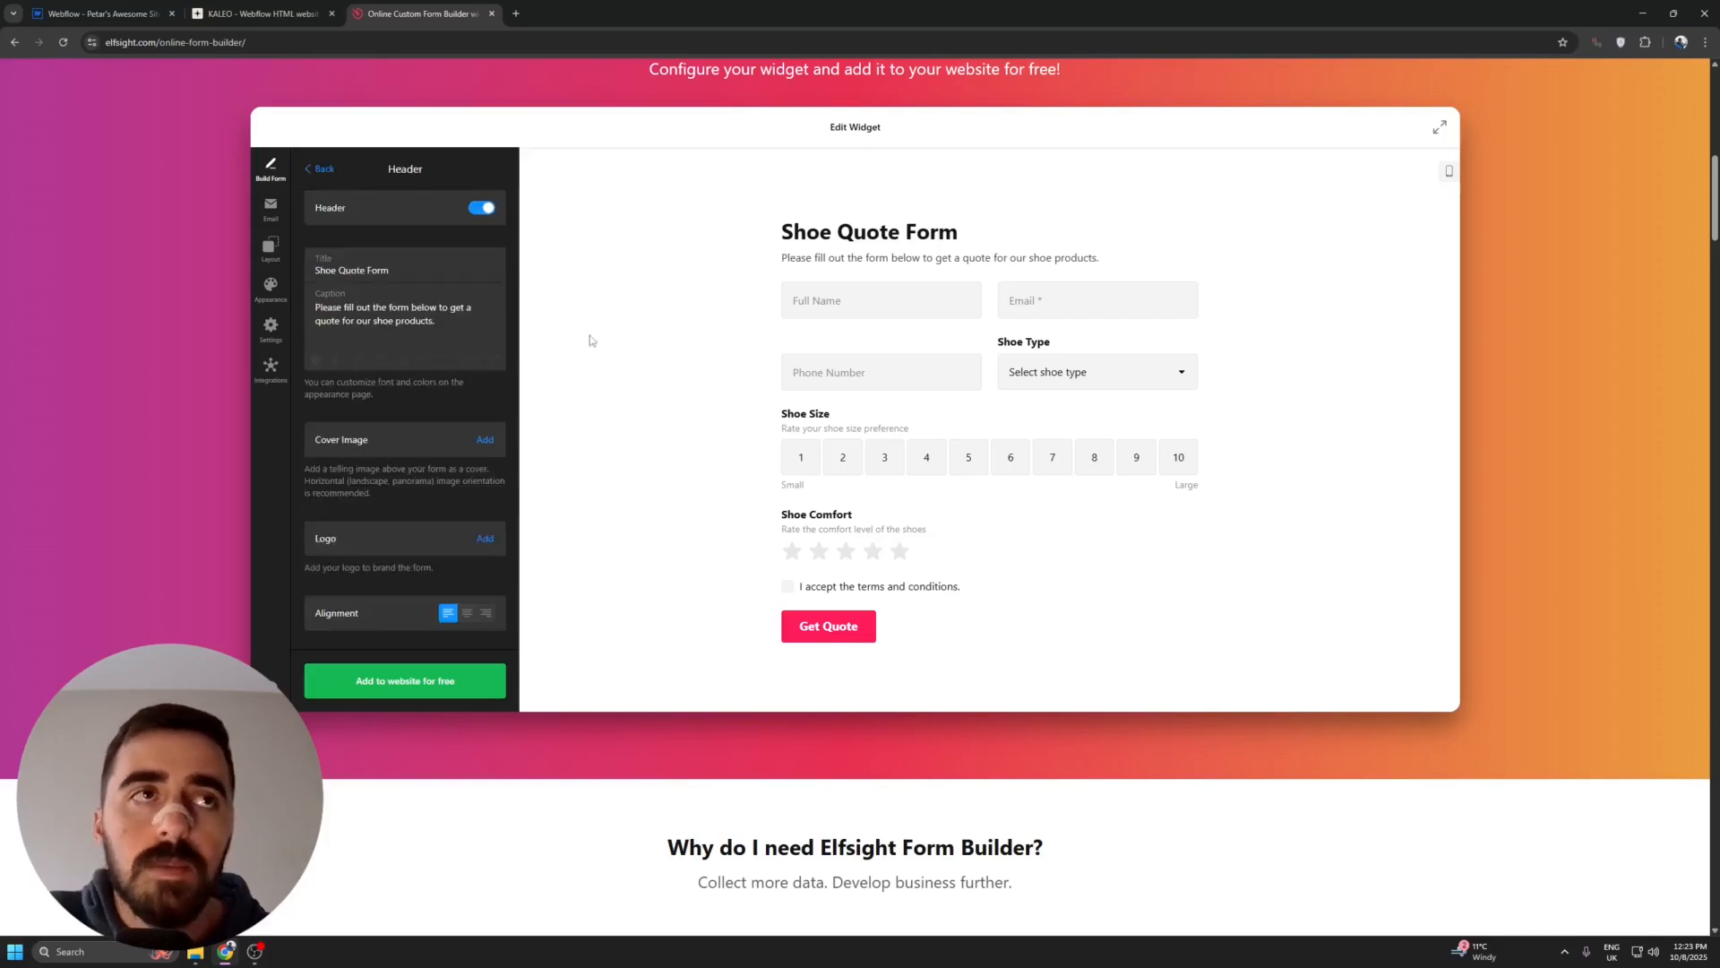
{"action": "scroll", "coordinate": [627, 331], "scroll_direction": "up", "scroll_amount": 1}
{"action": "left_click_drag", "start_coordinate": [722, 300], "coordinate": [966, 303]}
{"action": "left_click", "coordinate": [821, 298]}
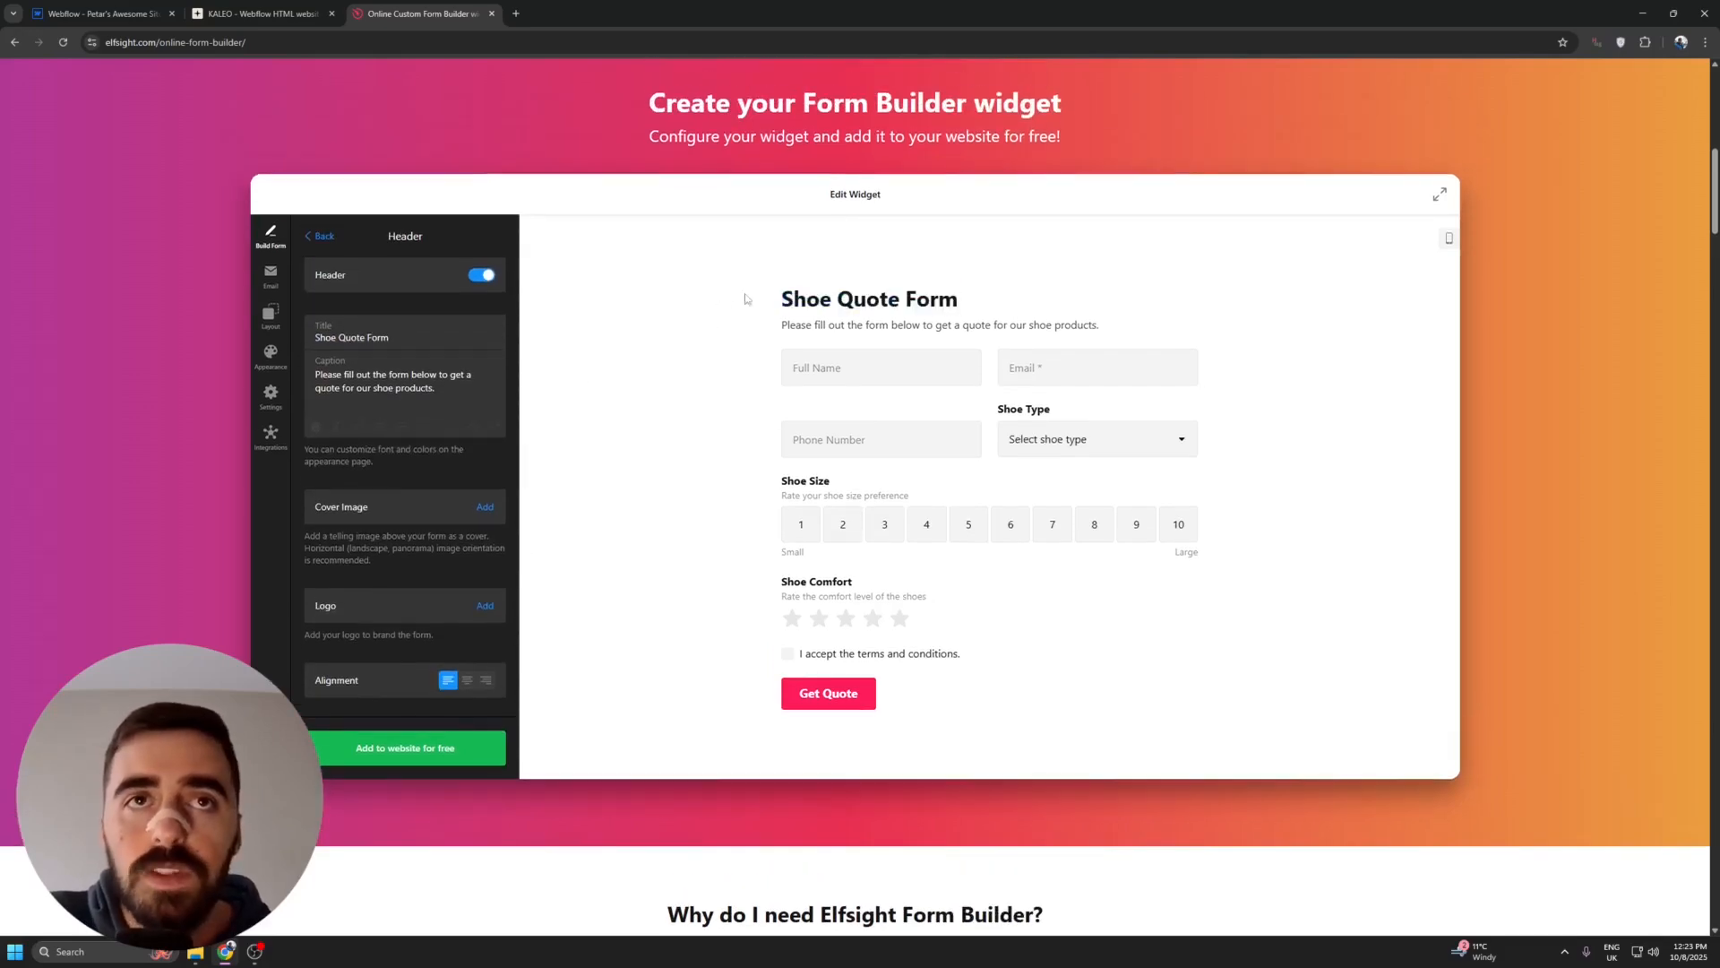
{"action": "mouse_move", "coordinate": [395, 338]}
{"action": "left_mouse_down"}
{"action": "mouse_move", "coordinate": [279, 330]}
{"action": "mouse_move", "coordinate": [392, 343]}
{"action": "left_mouse_up"}
{"action": "left_click", "coordinate": [362, 334]}
{"action": "left_click", "coordinate": [324, 359]}
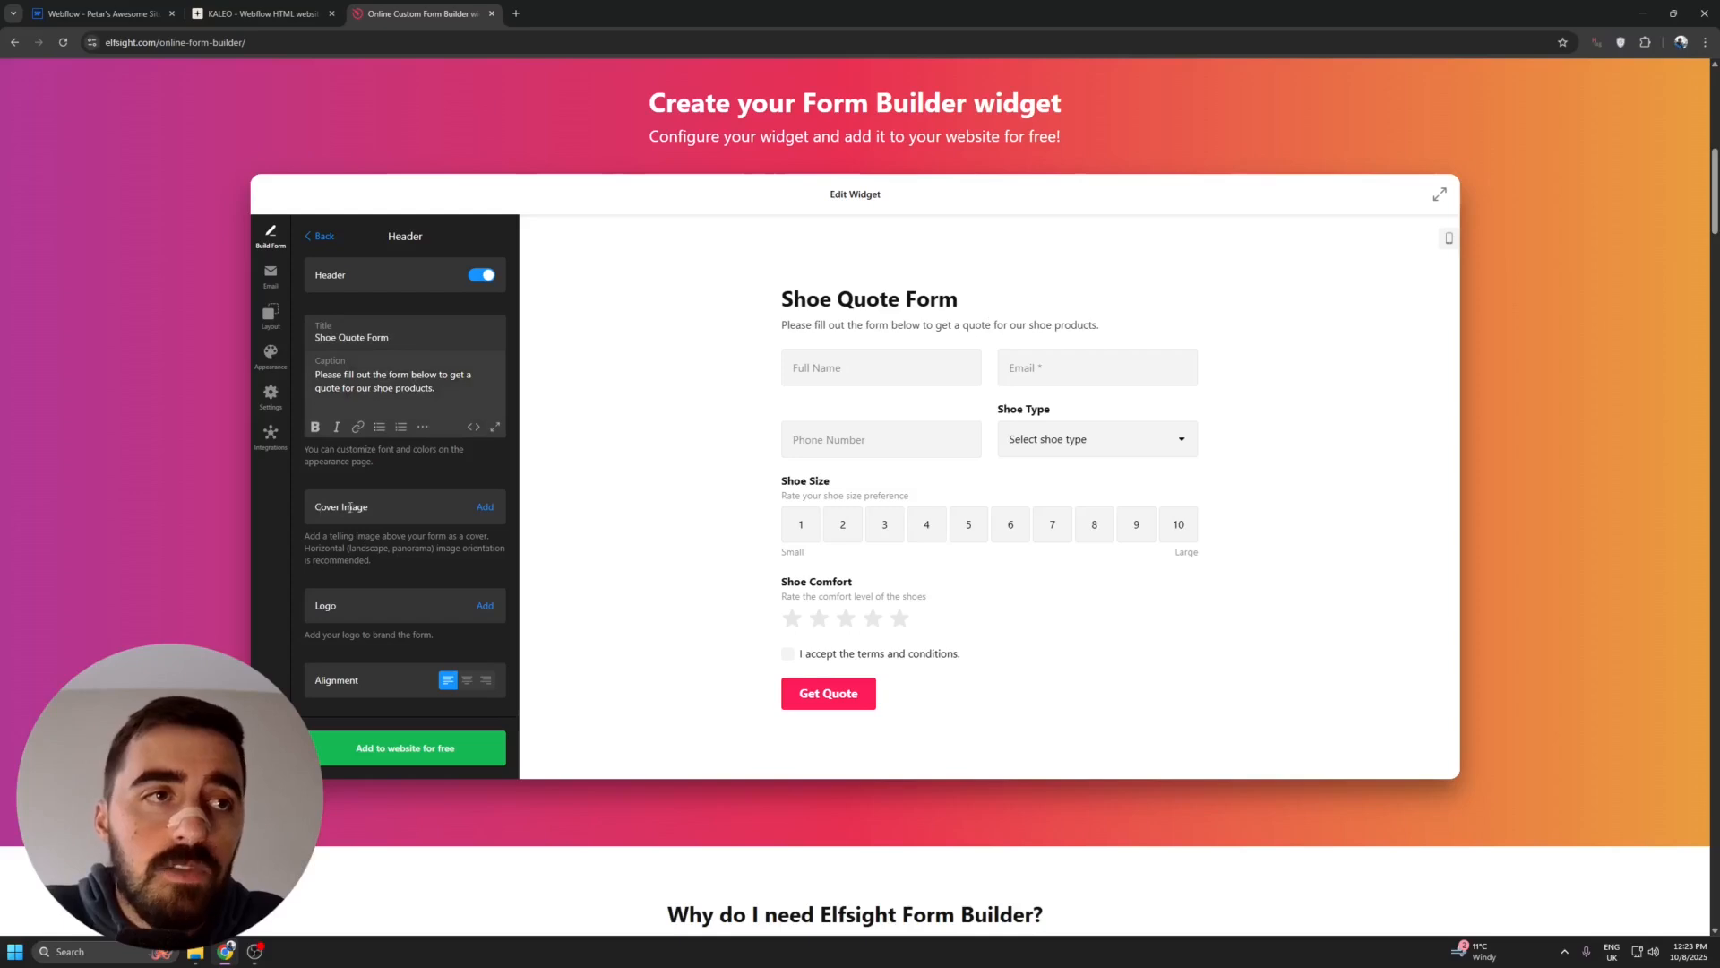
- Try centring the header and hiding it, restore left alignment and header visibility, and return to the form overview
{"action": "left_click", "coordinate": [465, 683]}
{"action": "left_click", "coordinate": [446, 683]}
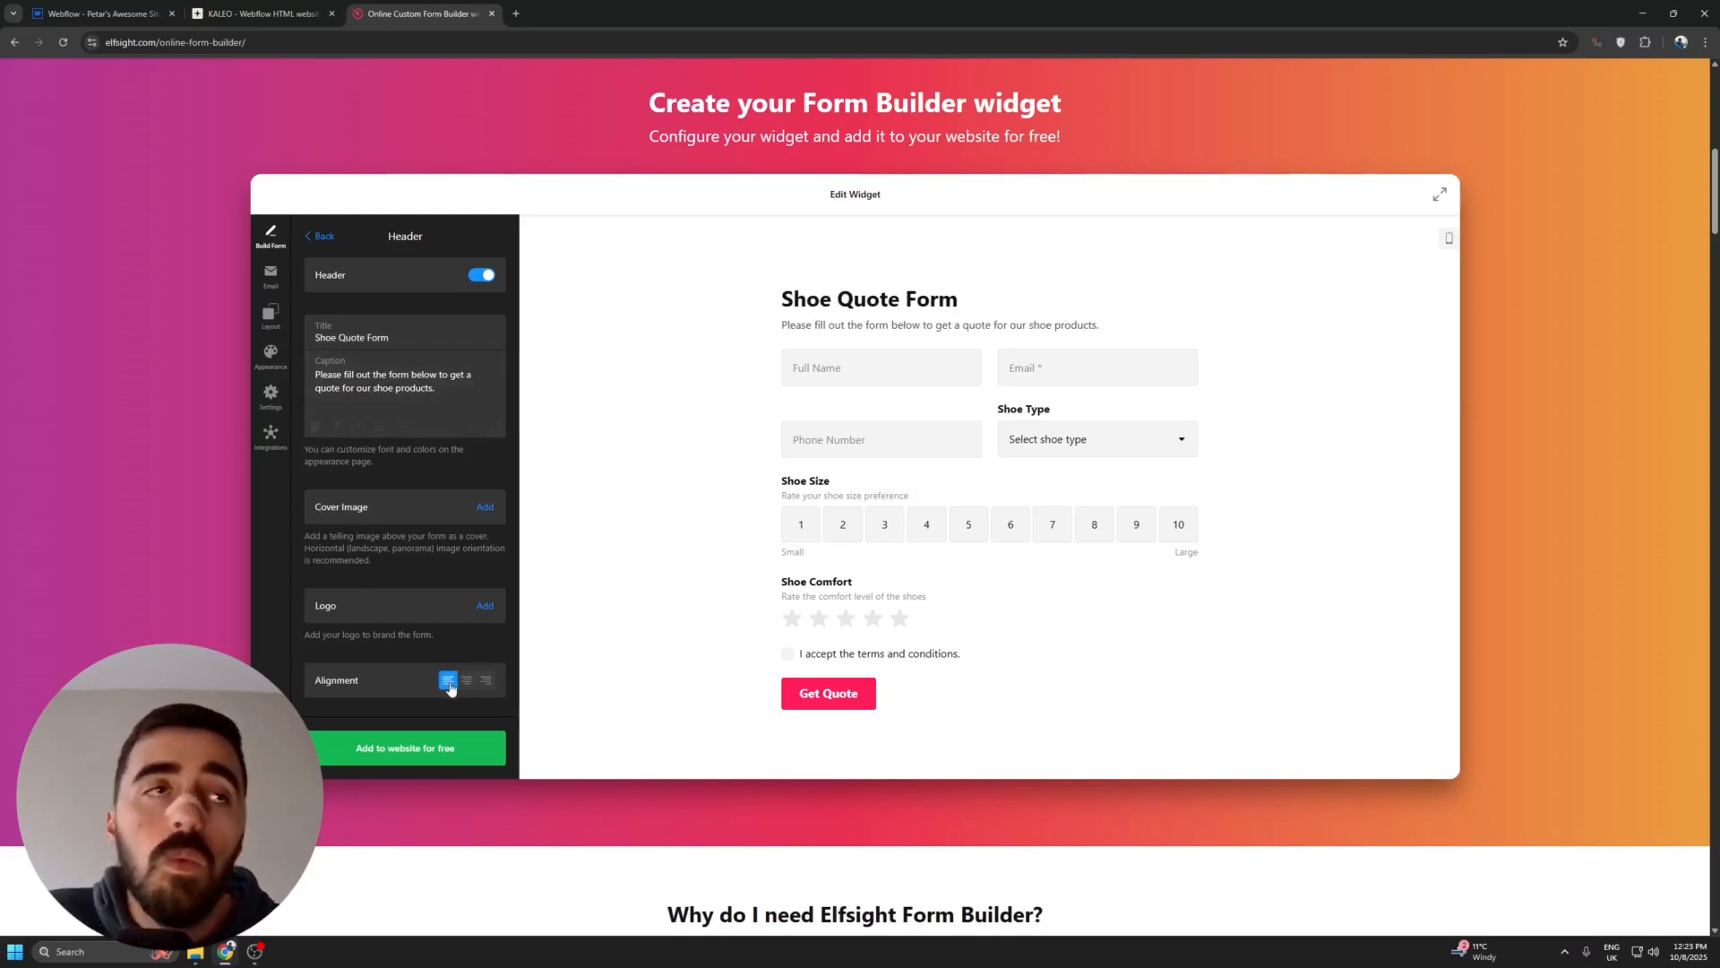
{"action": "left_click", "coordinate": [482, 277]}
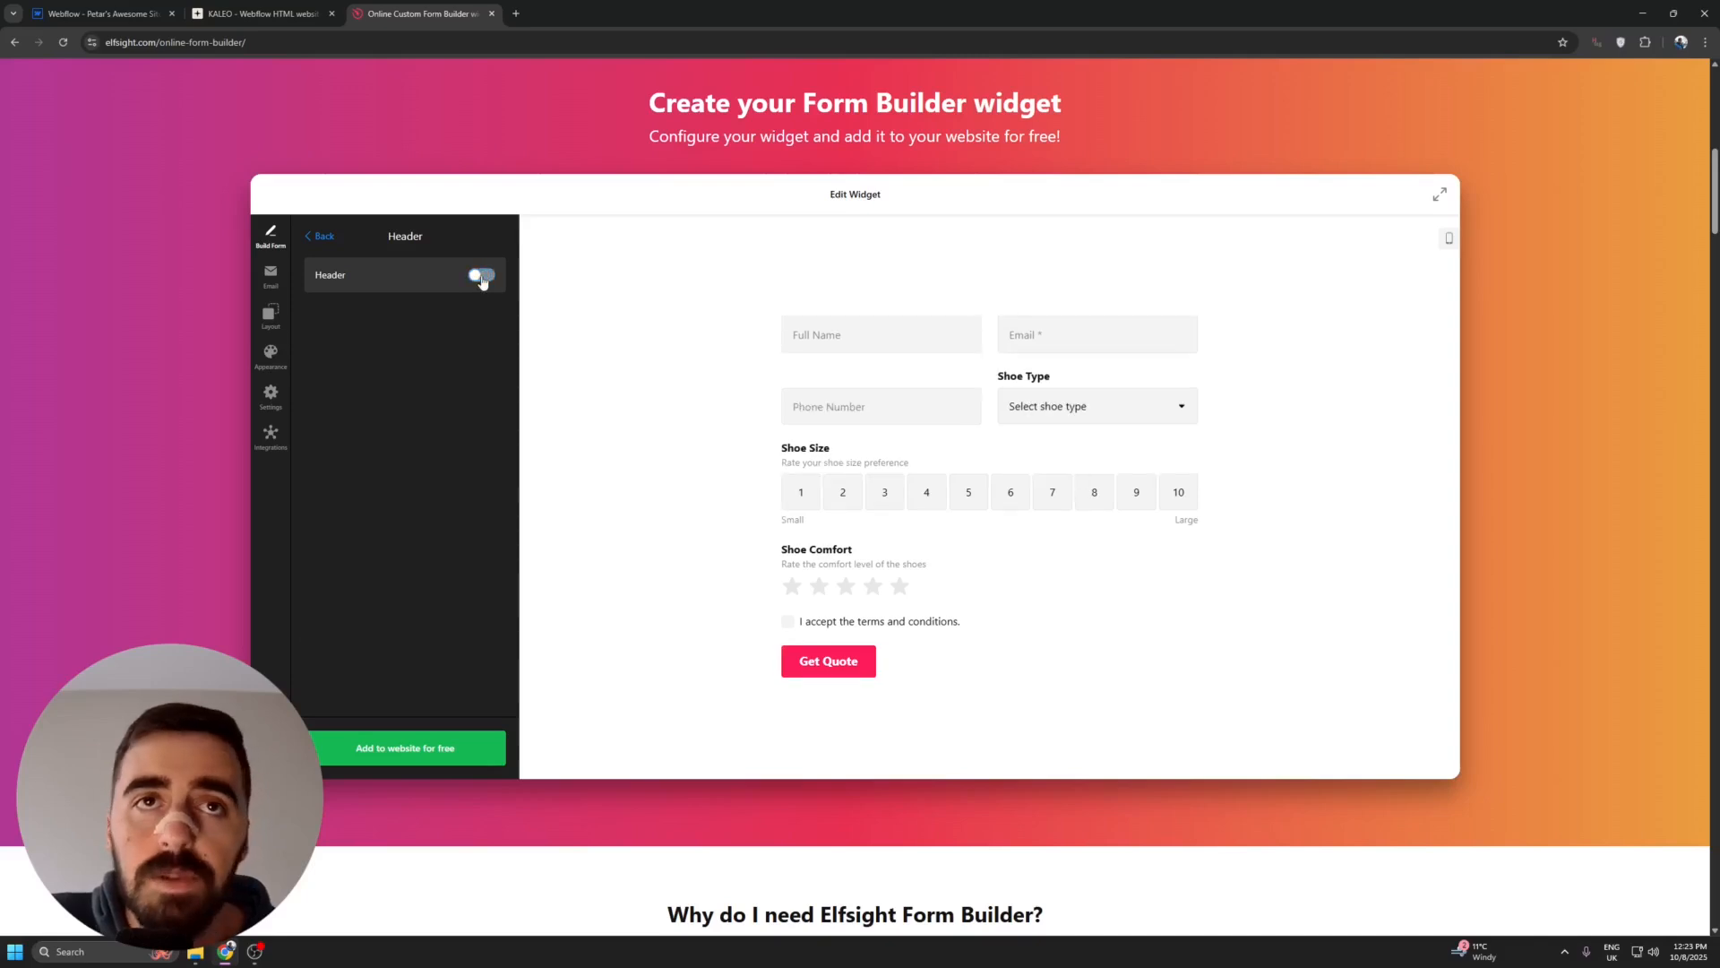
{"action": "left_click", "coordinate": [481, 275]}
{"action": "left_click", "coordinate": [321, 235]}
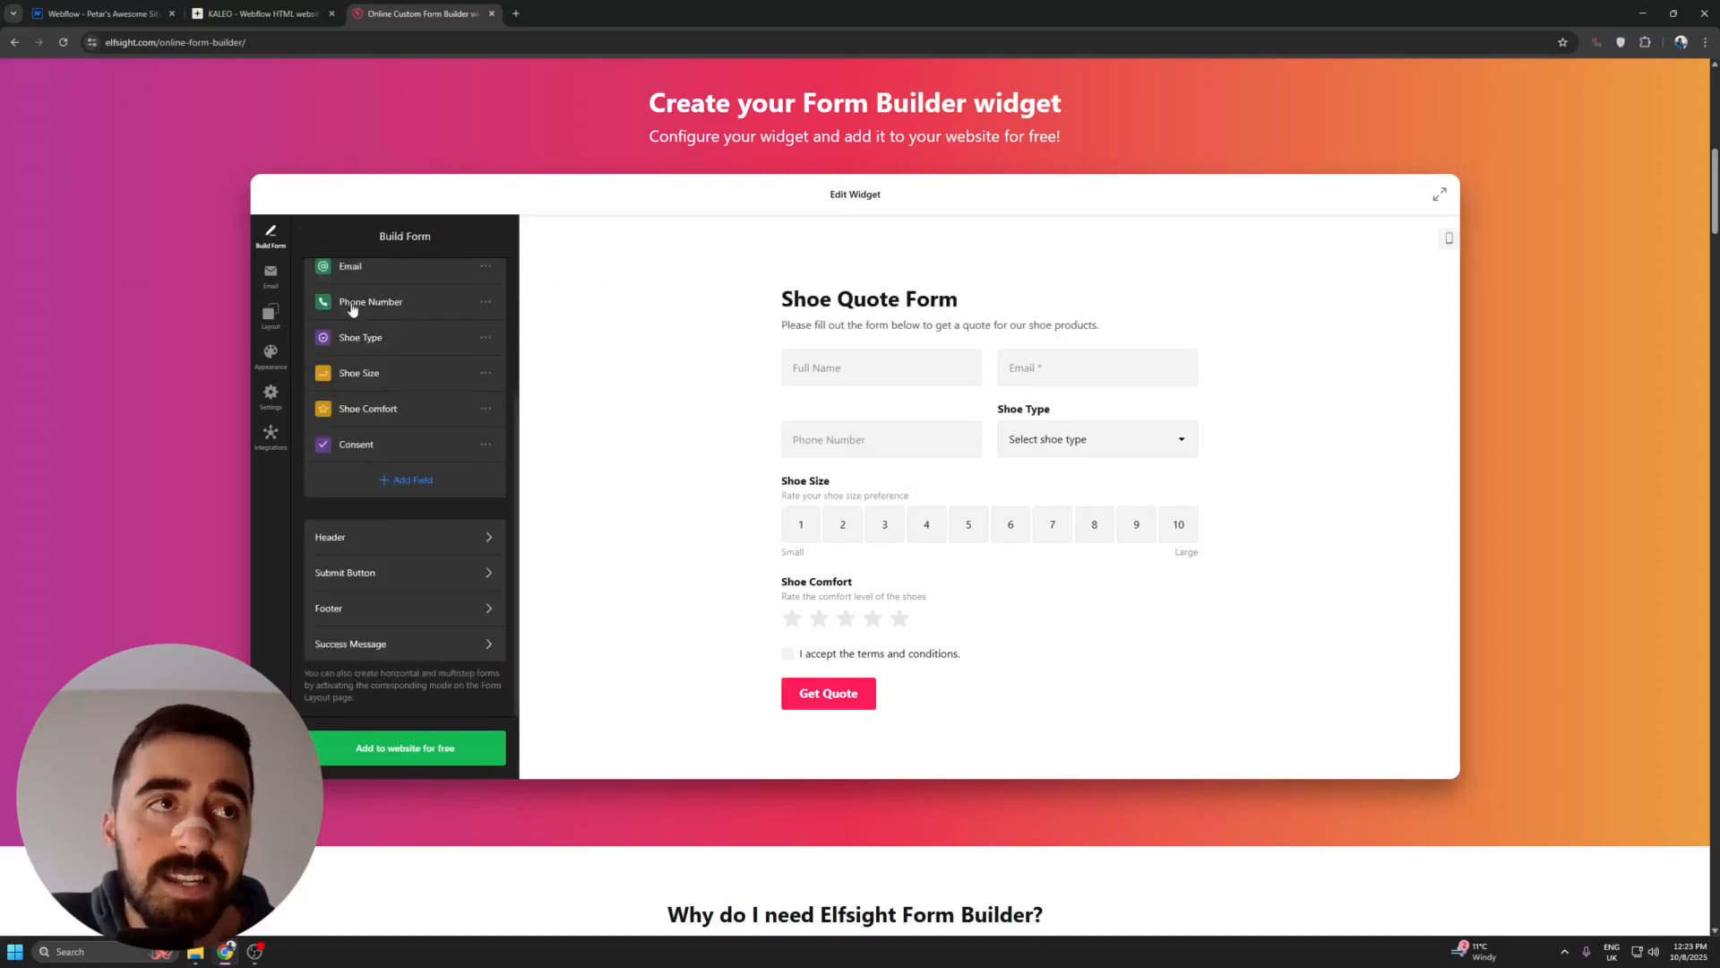
- Look at the form's Footer settings and return to the form overview
{"action": "left_click", "coordinate": [448, 607]}
{"action": "left_click", "coordinate": [307, 238]}
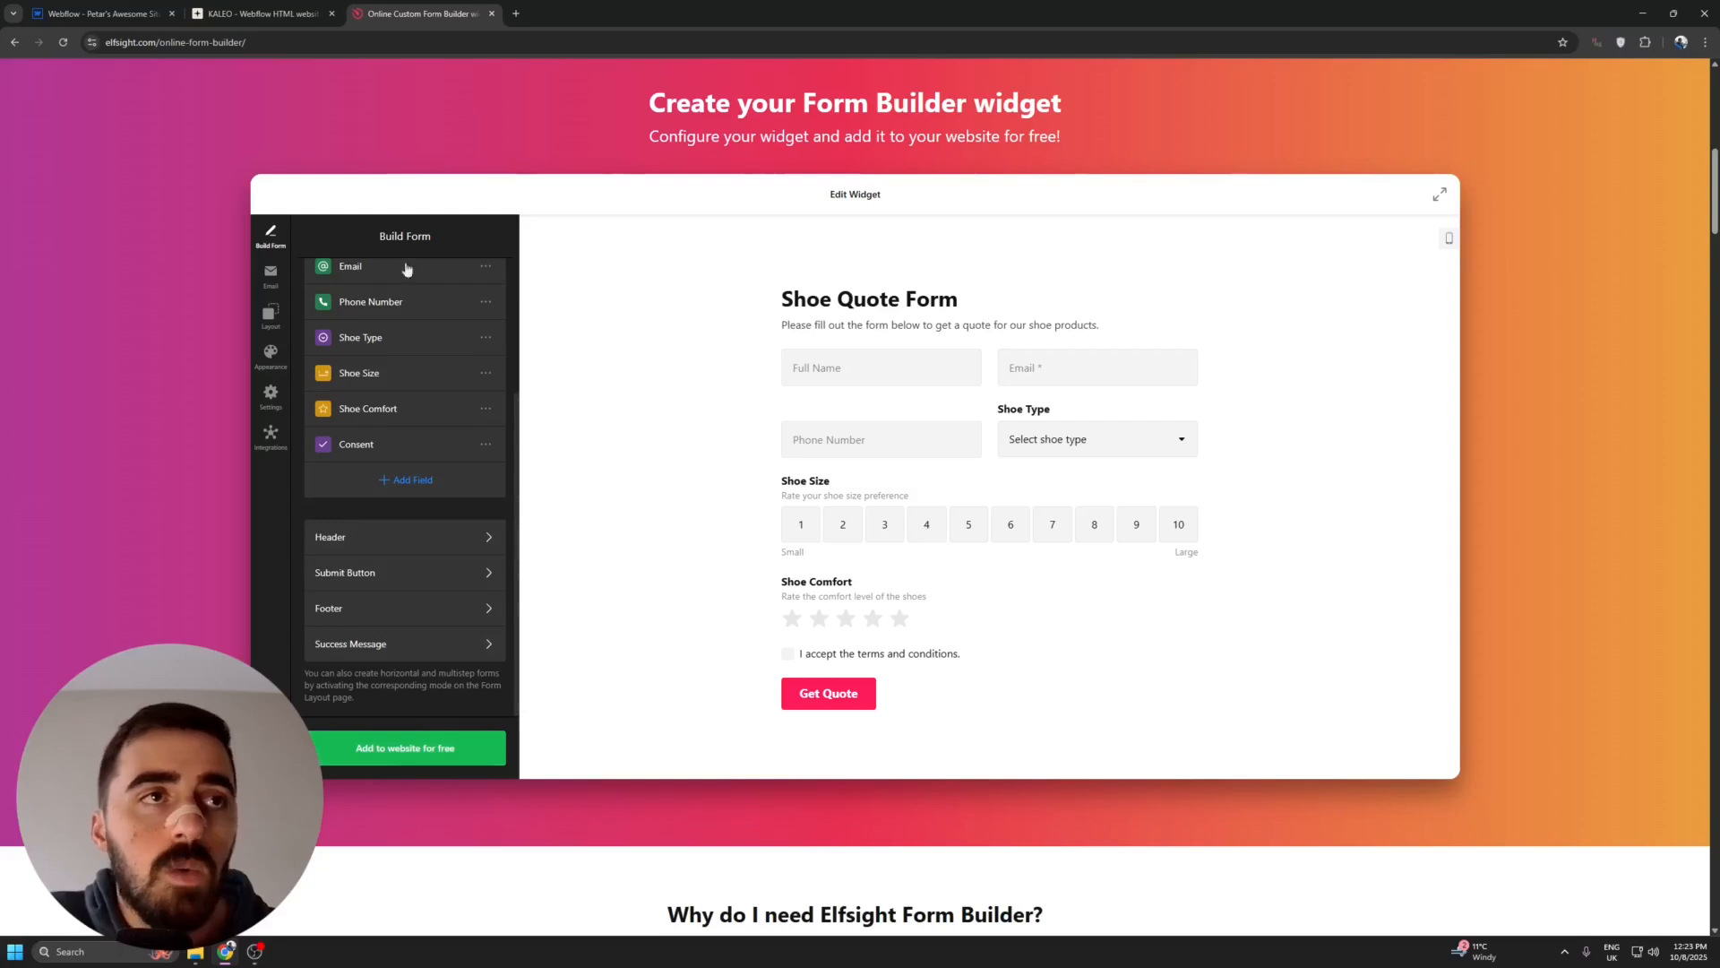
- Look through the Email, Layout, Appearance, Settings and Integrations sections of the form widget editor
{"action": "scroll", "coordinate": [411, 499], "scroll_direction": "up", "scroll_amount": 3}
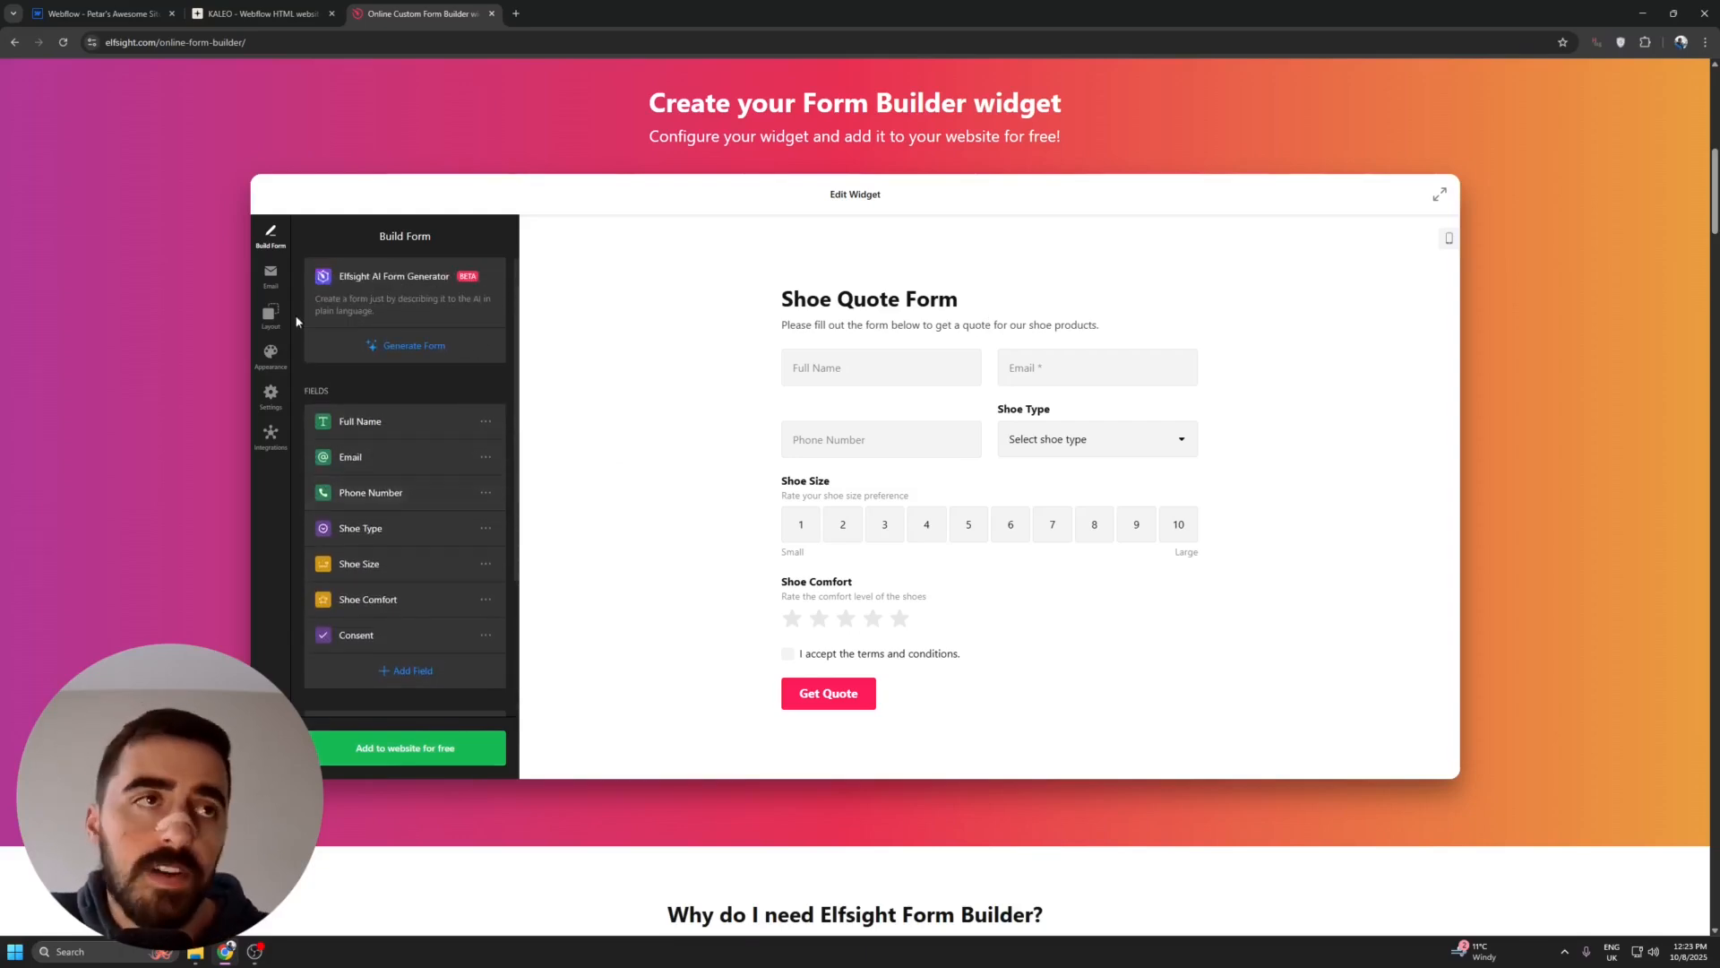
{"action": "left_click", "coordinate": [271, 276]}
{"action": "left_click", "coordinate": [271, 315]}
{"action": "left_click", "coordinate": [278, 358]}
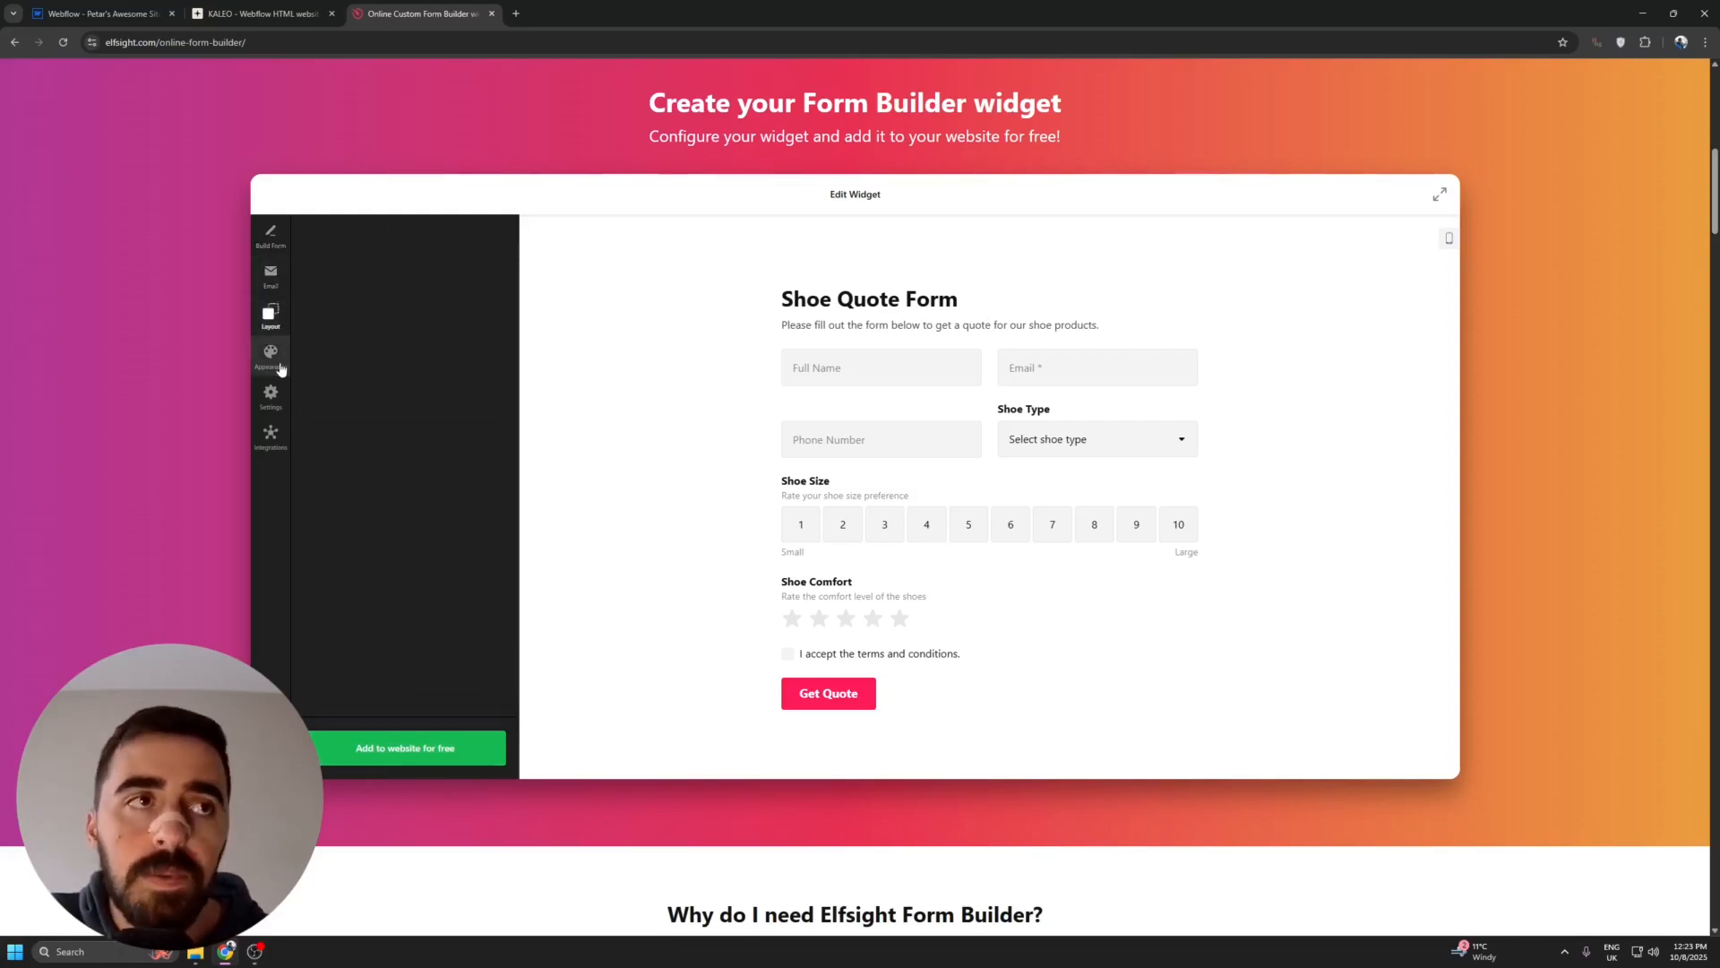
{"action": "left_click", "coordinate": [271, 396]}
{"action": "left_click", "coordinate": [271, 436]}
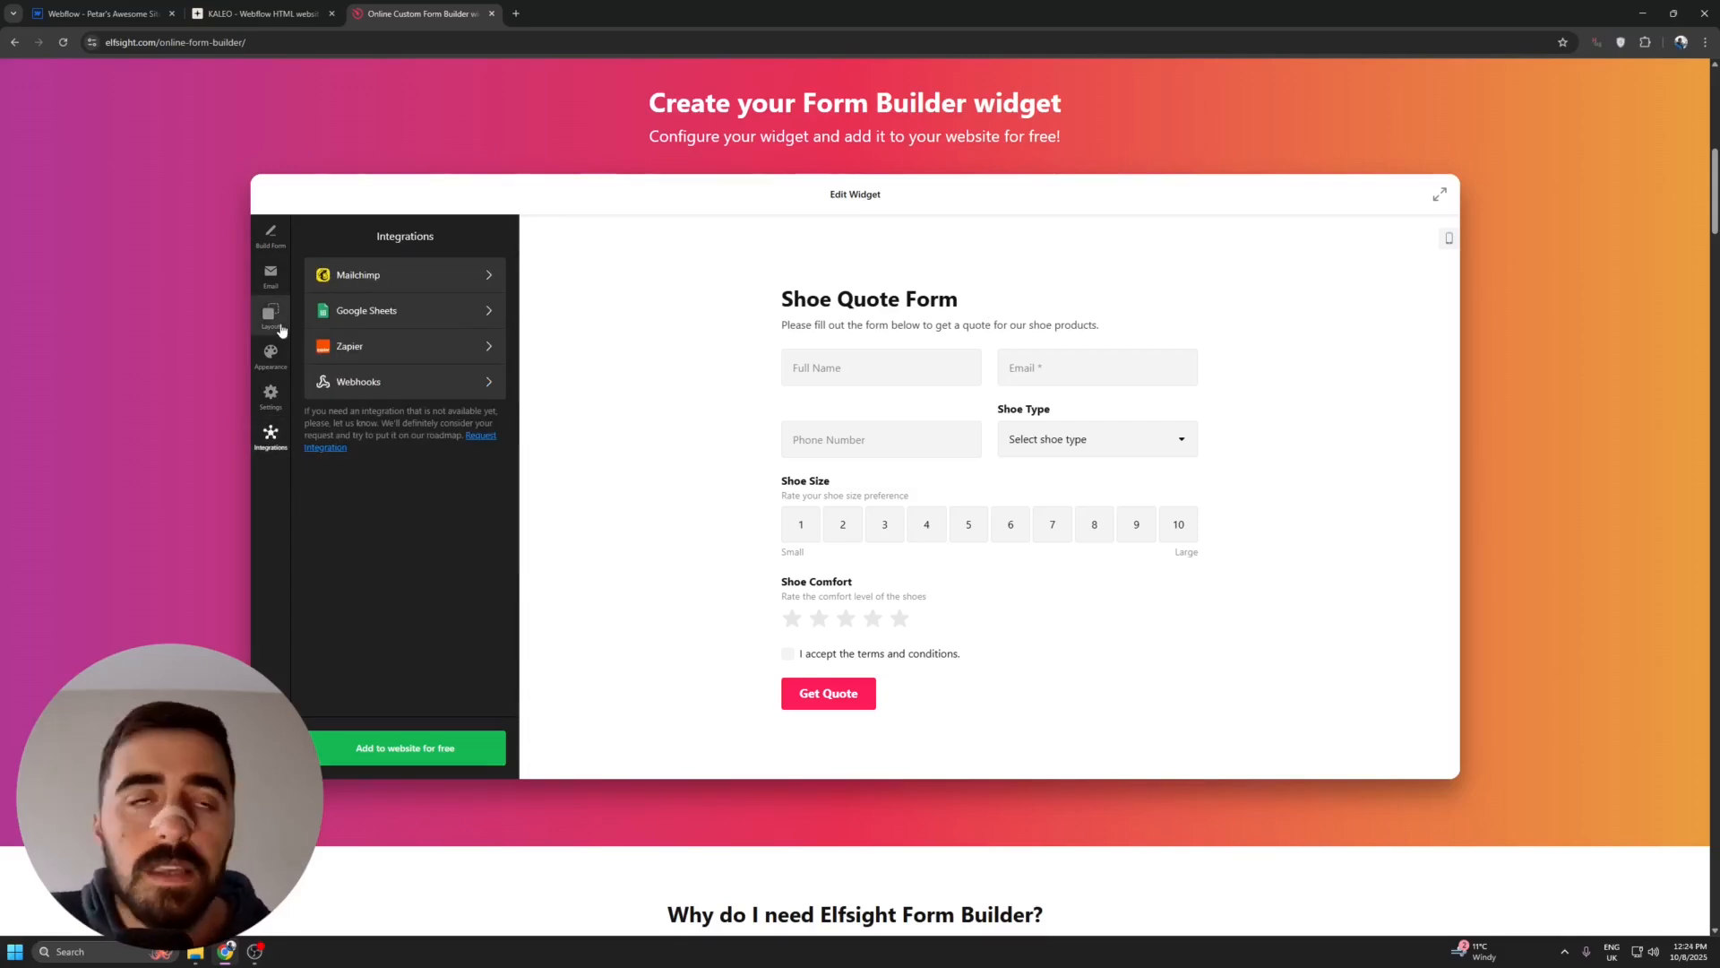
- Switch the form's color scheme to Dark and try a four-star Shoe Comfort rating in the preview
{"action": "left_click", "coordinate": [271, 354]}
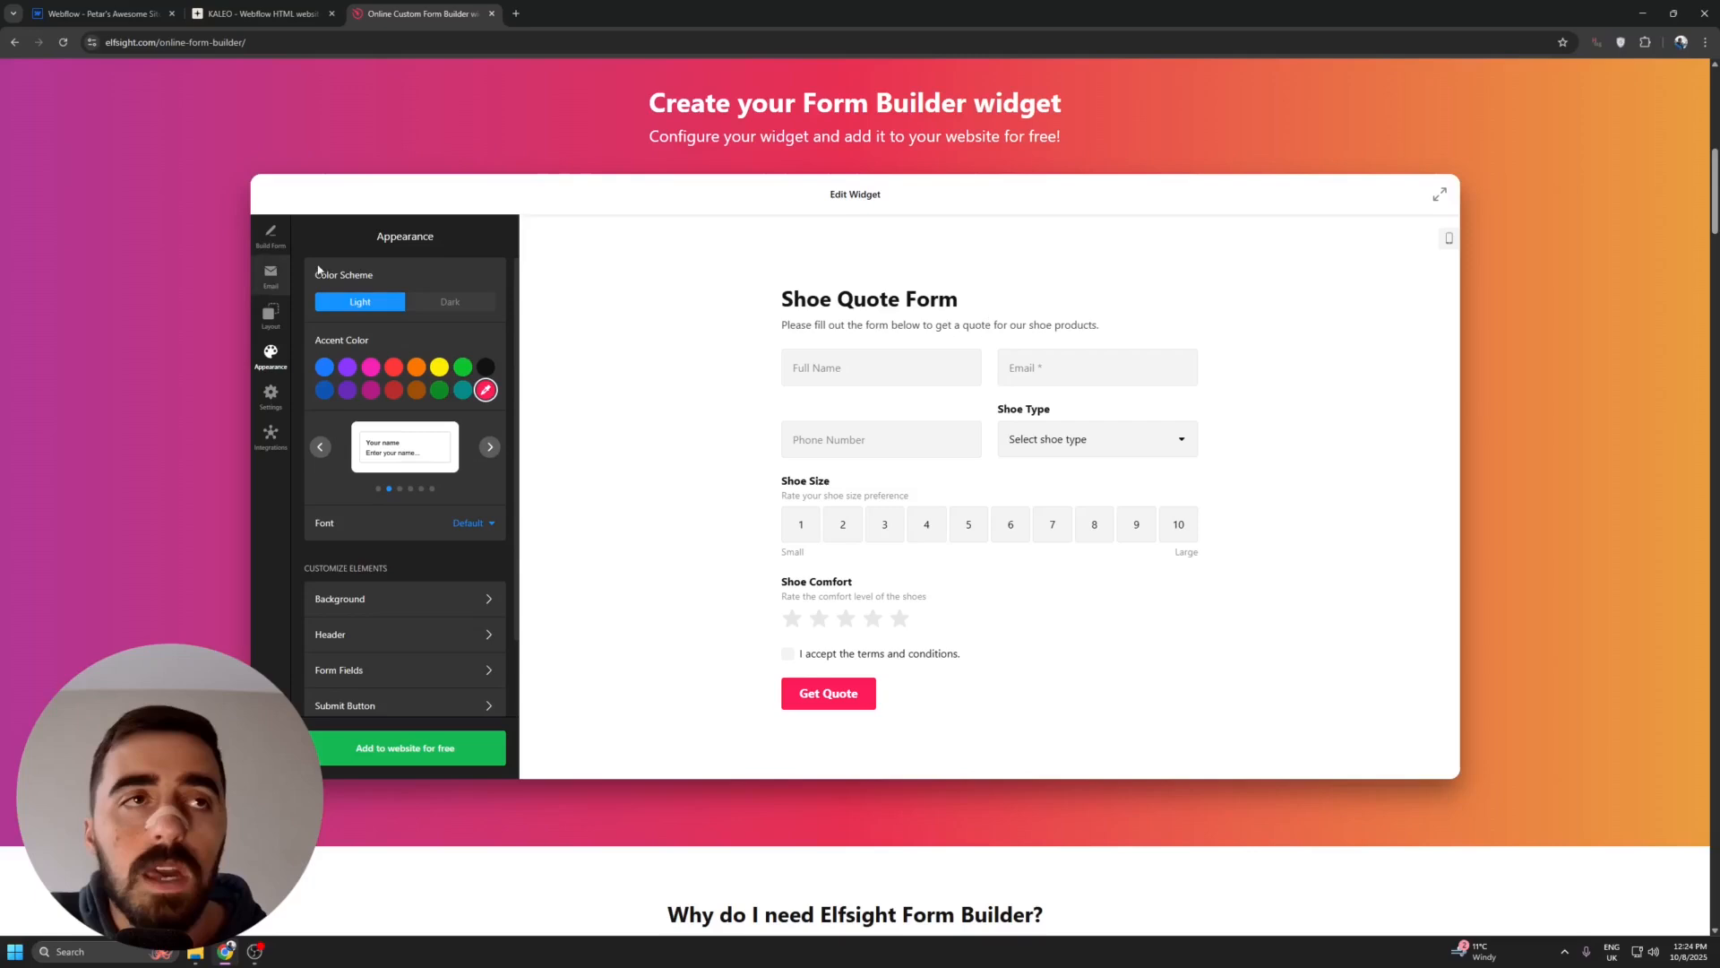
{"action": "left_click", "coordinate": [449, 301]}
{"action": "scroll", "coordinate": [804, 385], "scroll_direction": "down", "scroll_amount": 2}
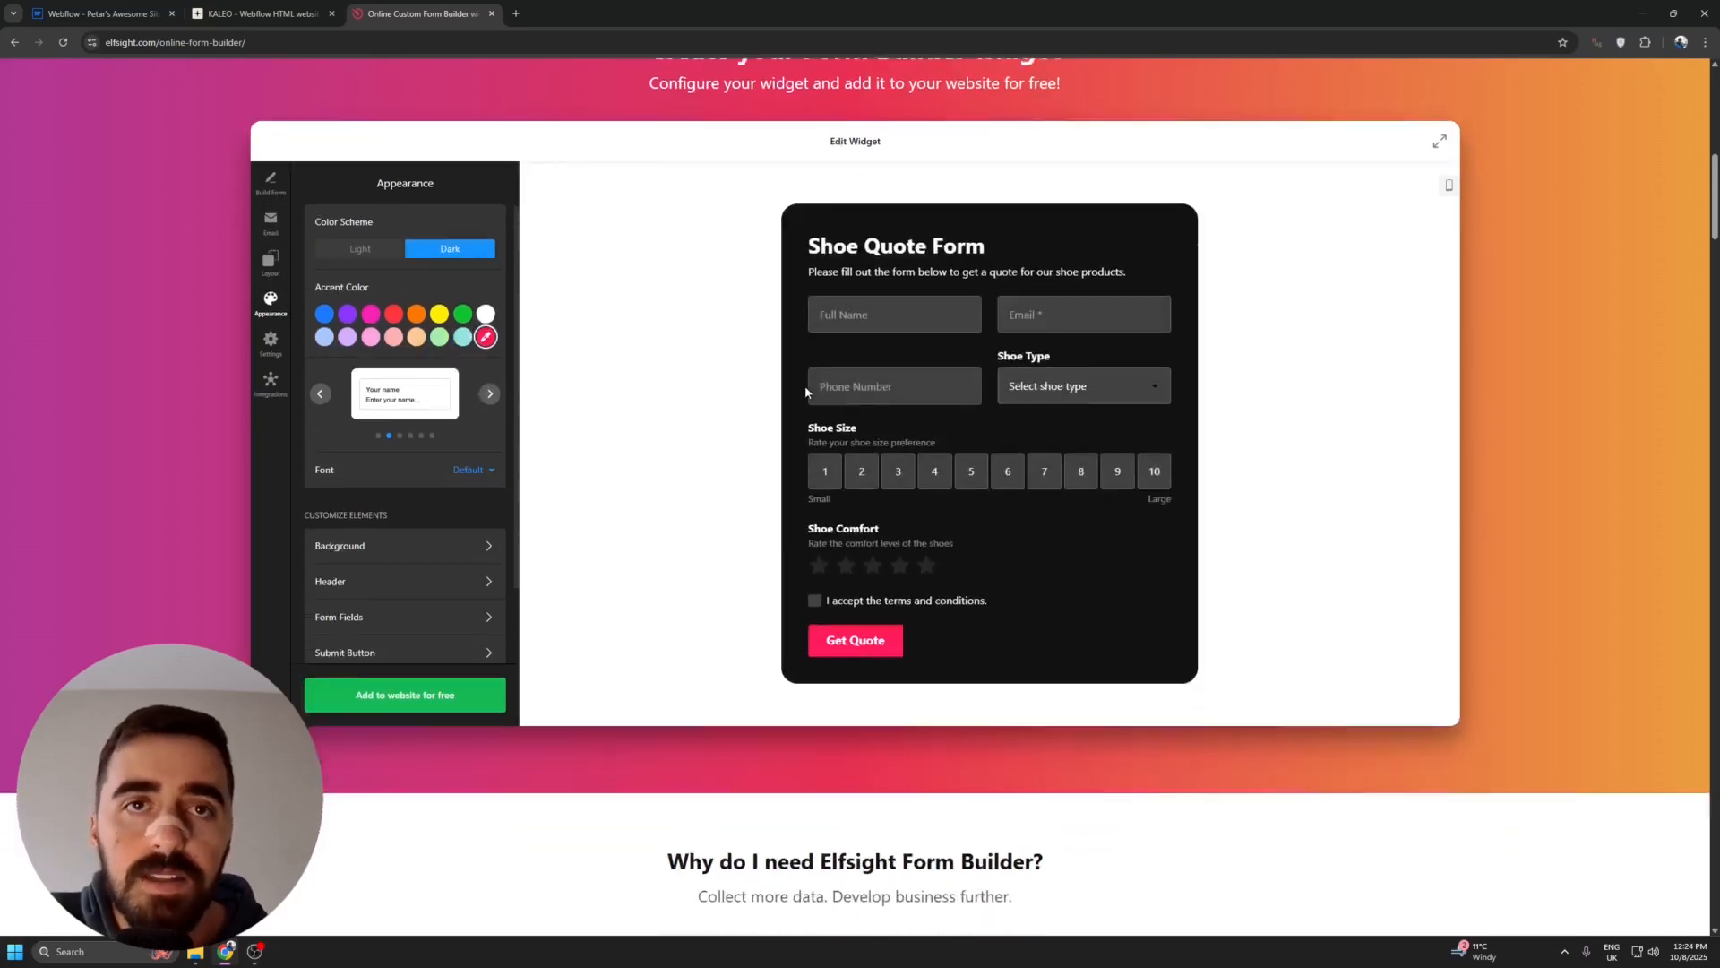
{"action": "left_click", "coordinate": [900, 414]}
{"action": "scroll", "coordinate": [900, 414], "scroll_direction": "up", "scroll_amount": 2}
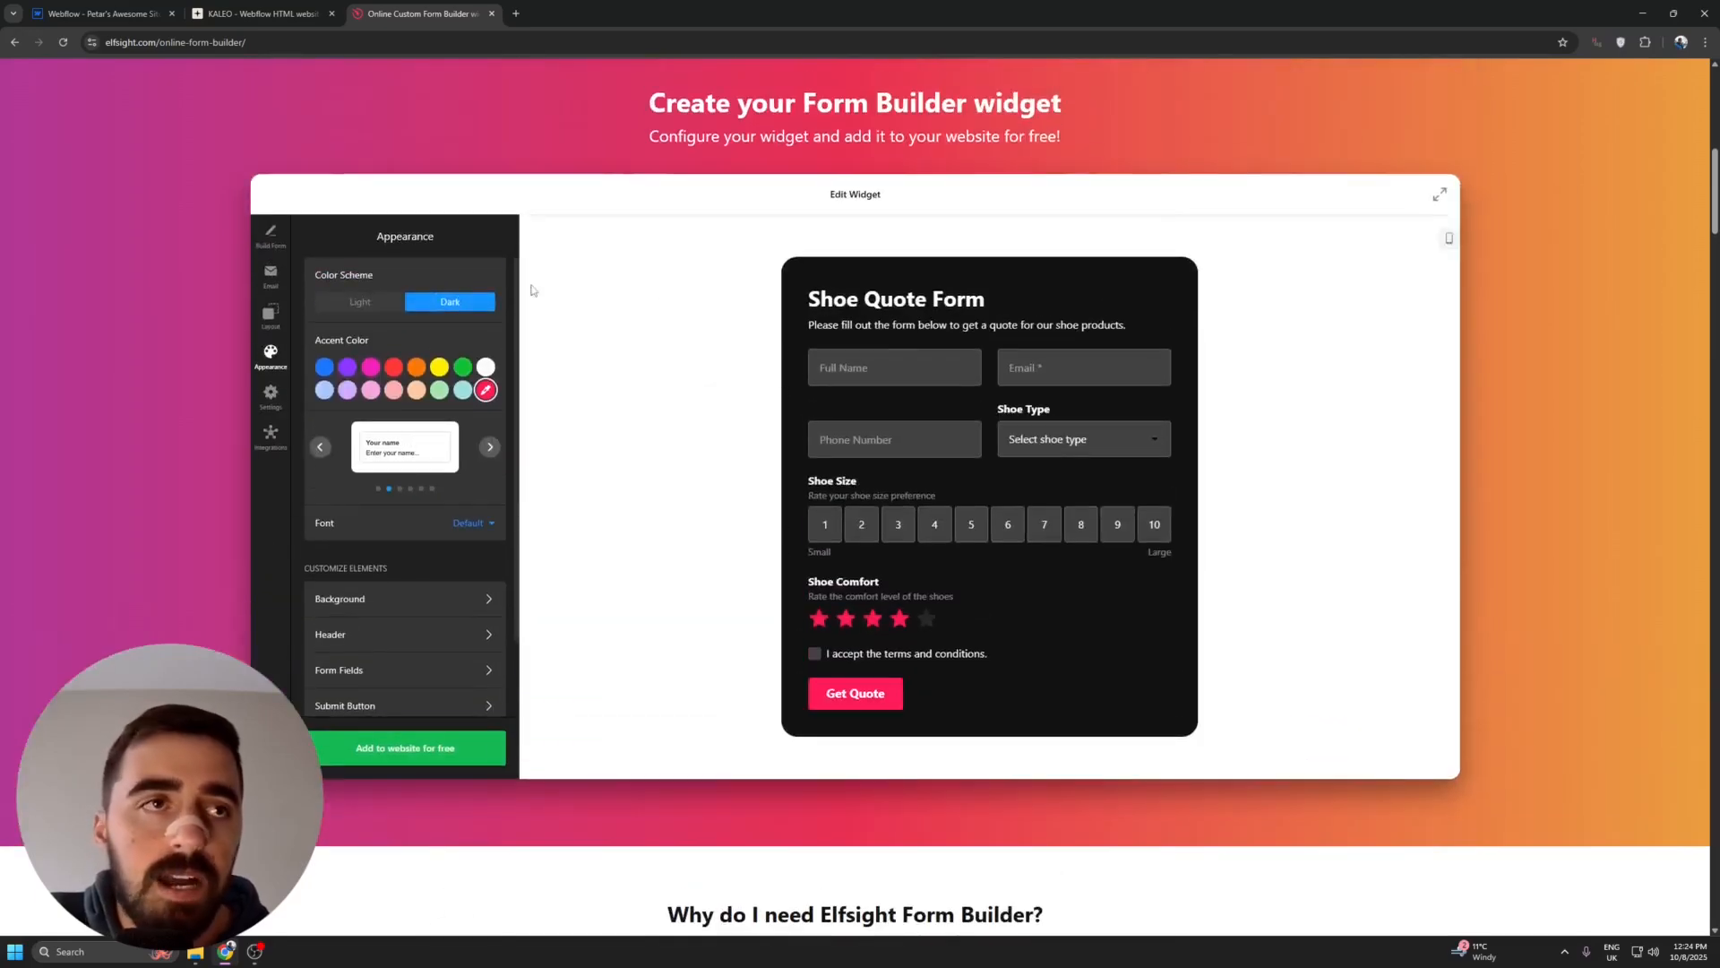
- Choose the fourth field style in the form's appearance options and set the accent color to blue
{"action": "left_click", "coordinate": [491, 455]}
{"action": "left_click", "coordinate": [491, 455]}
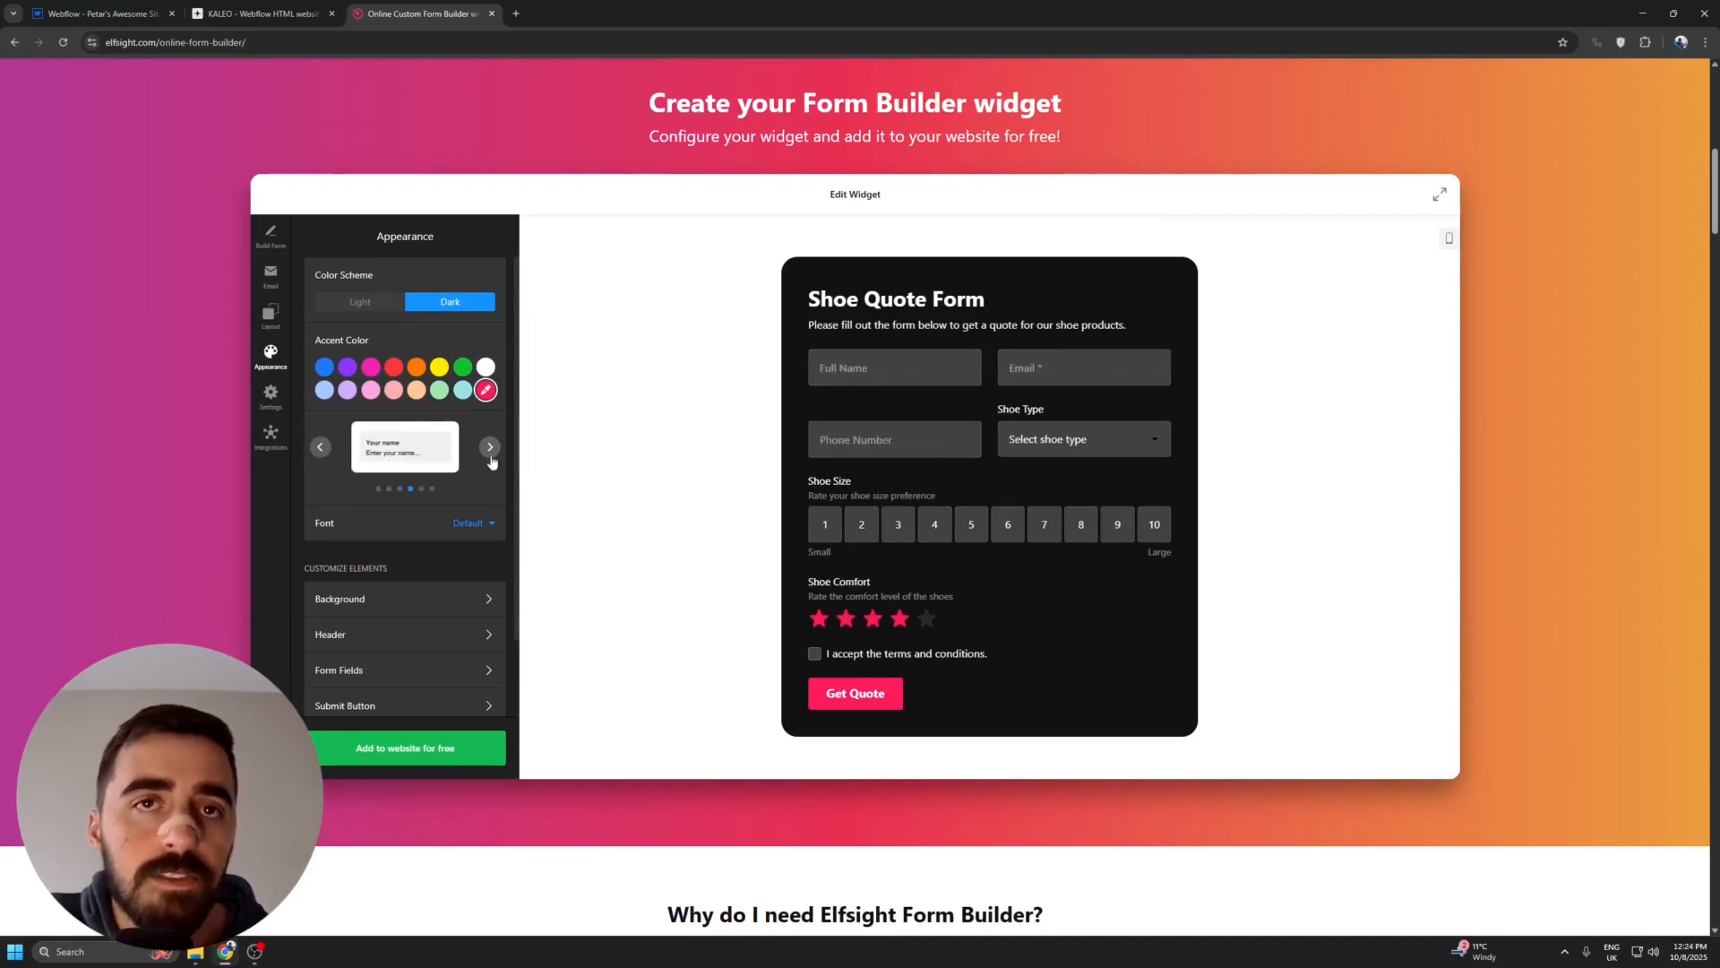
{"action": "left_click", "coordinate": [325, 367]}
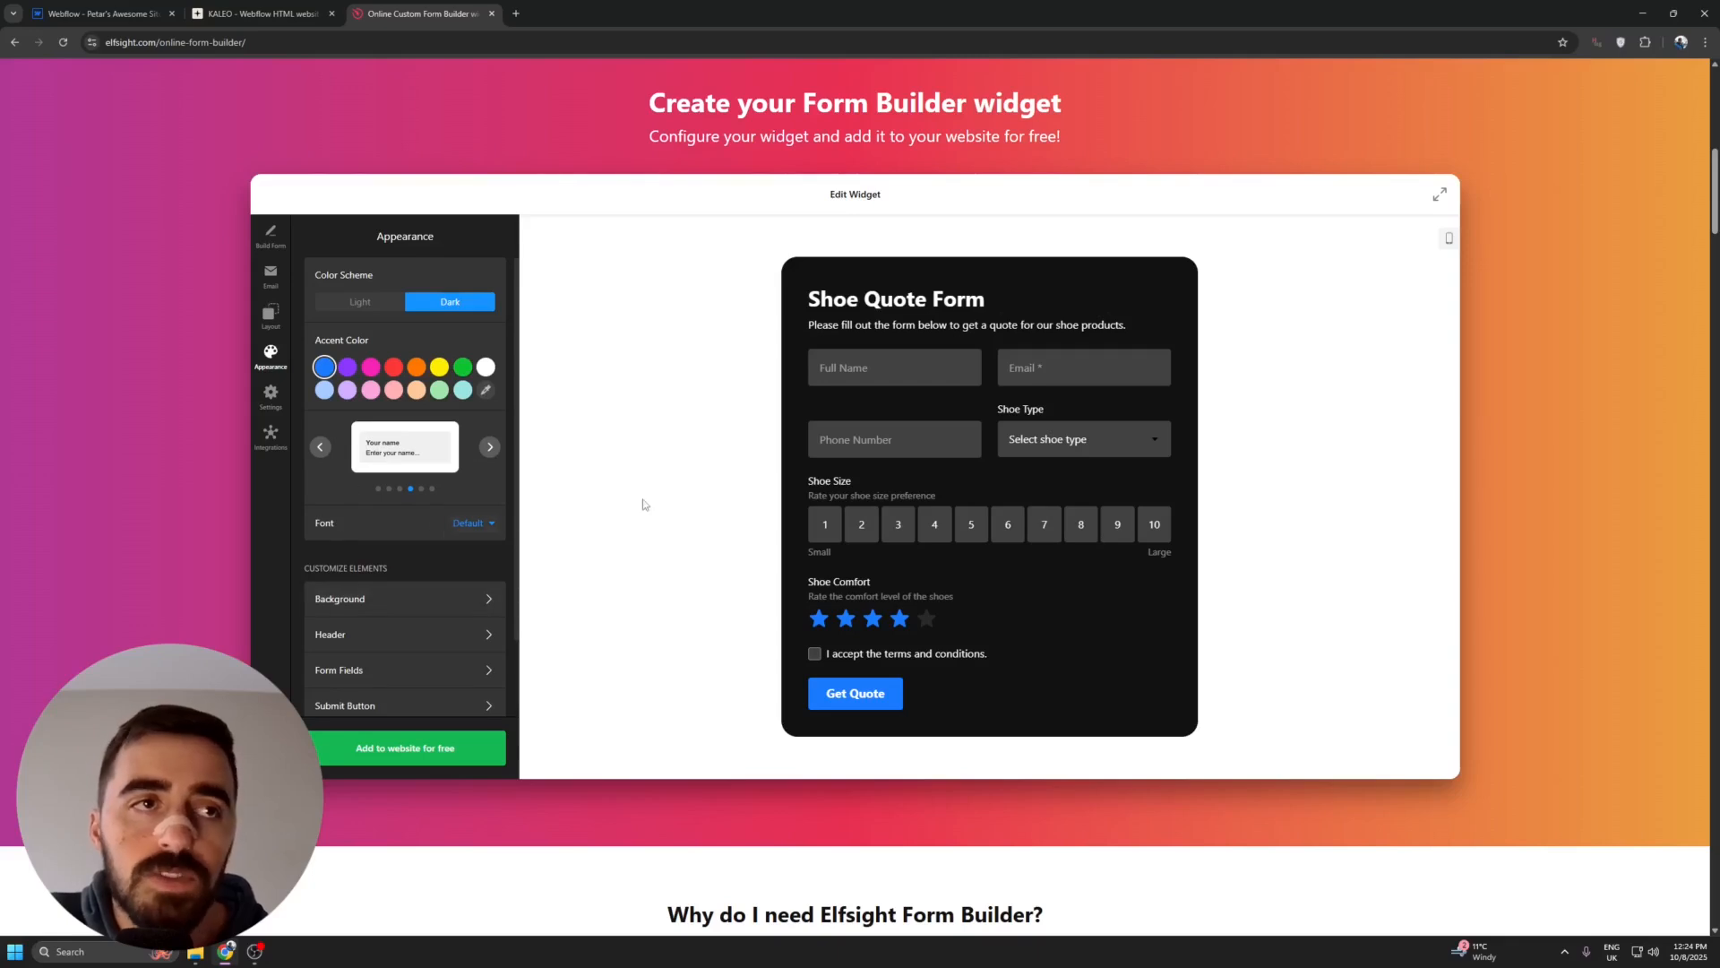
- Examine the elements that can be customized and the widget's background and padding options, and look at the form's general settings
{"action": "scroll", "coordinate": [312, 477], "scroll_direction": "down", "scroll_amount": 1}
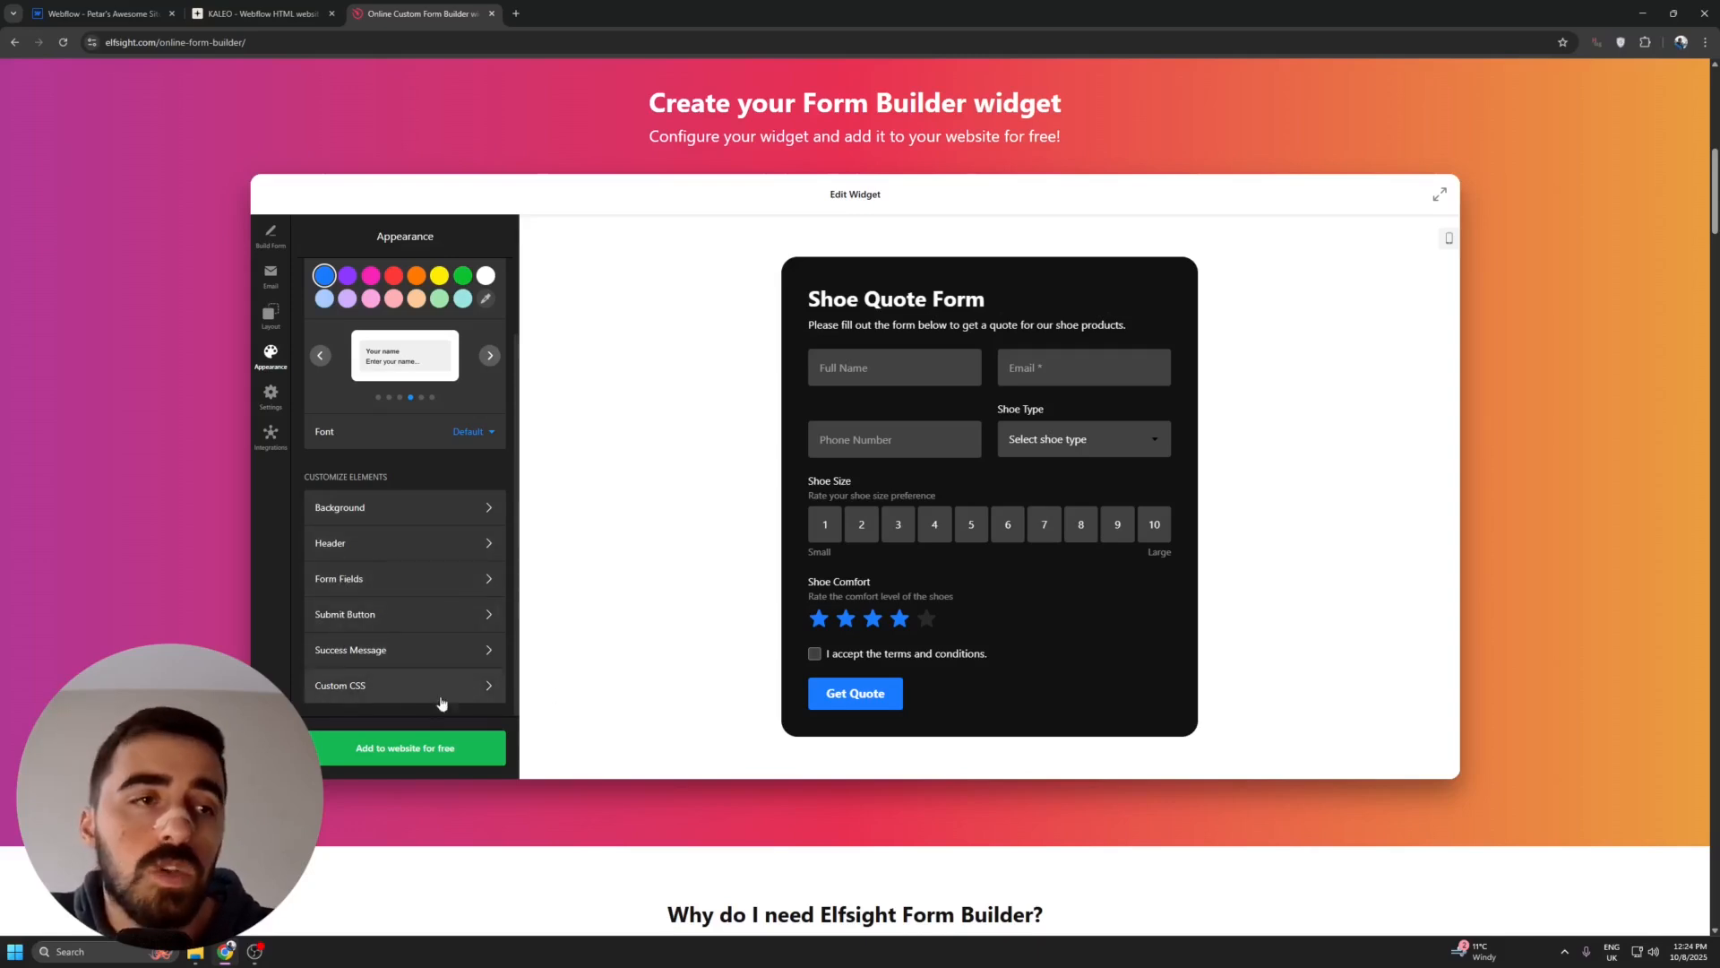
{"action": "left_click", "coordinate": [478, 507]}
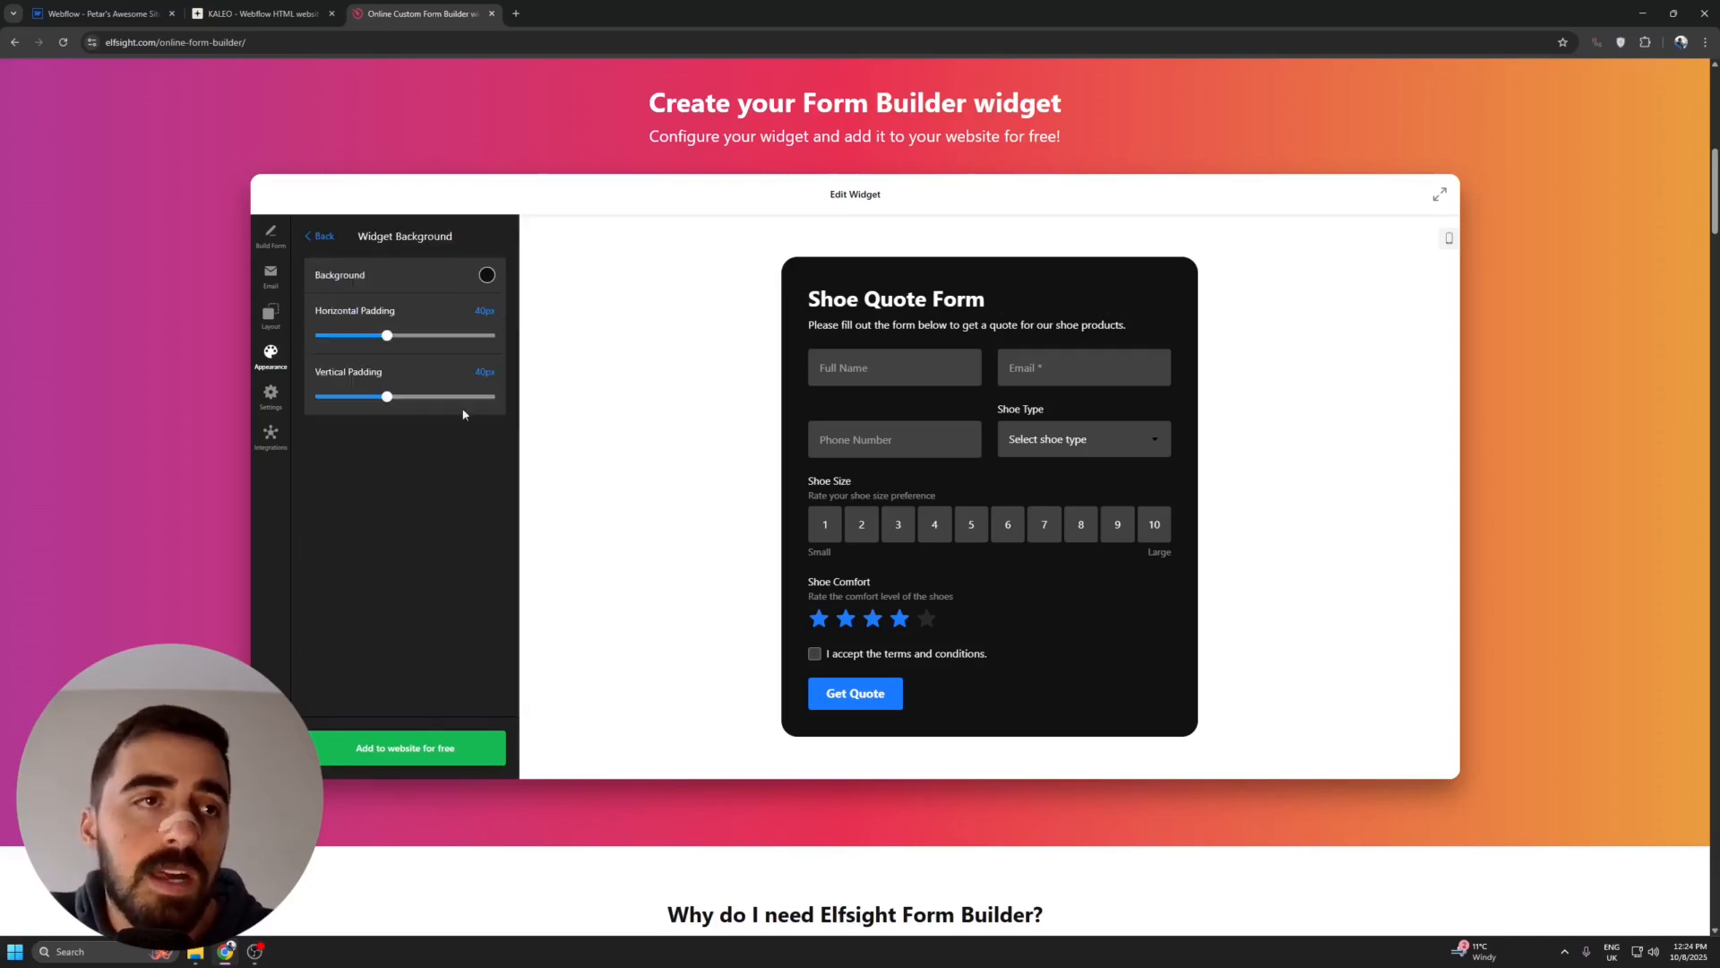
{"action": "left_click", "coordinate": [322, 236]}
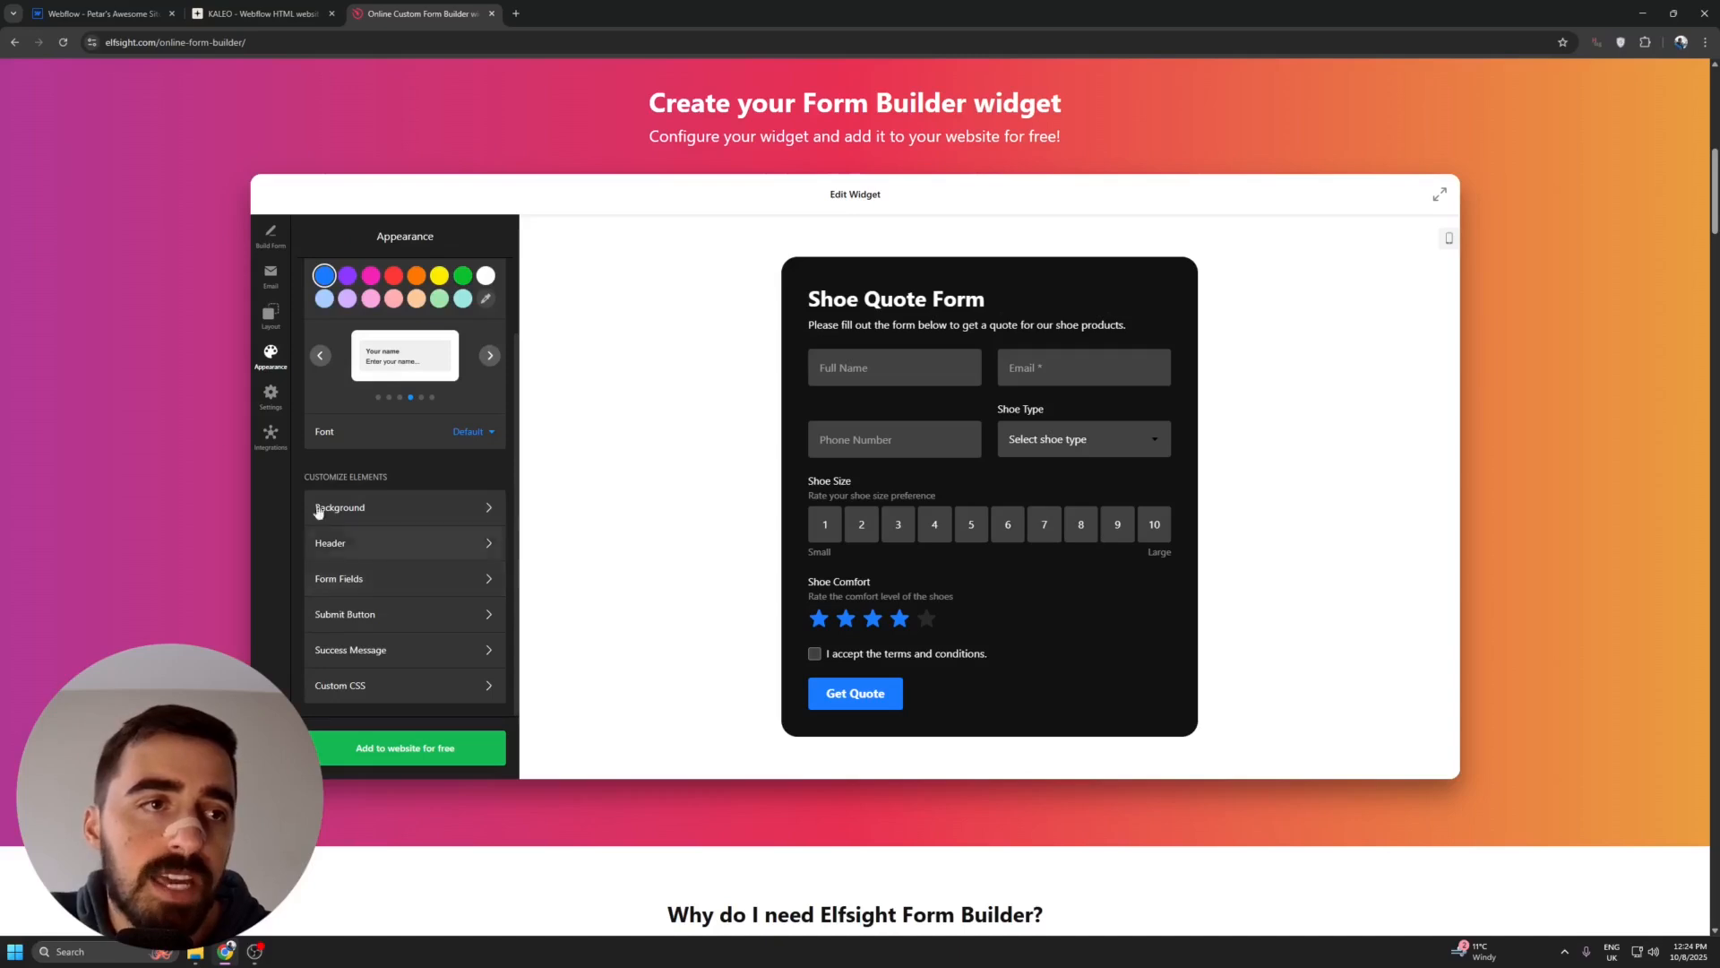
{"action": "left_click", "coordinate": [271, 395]}
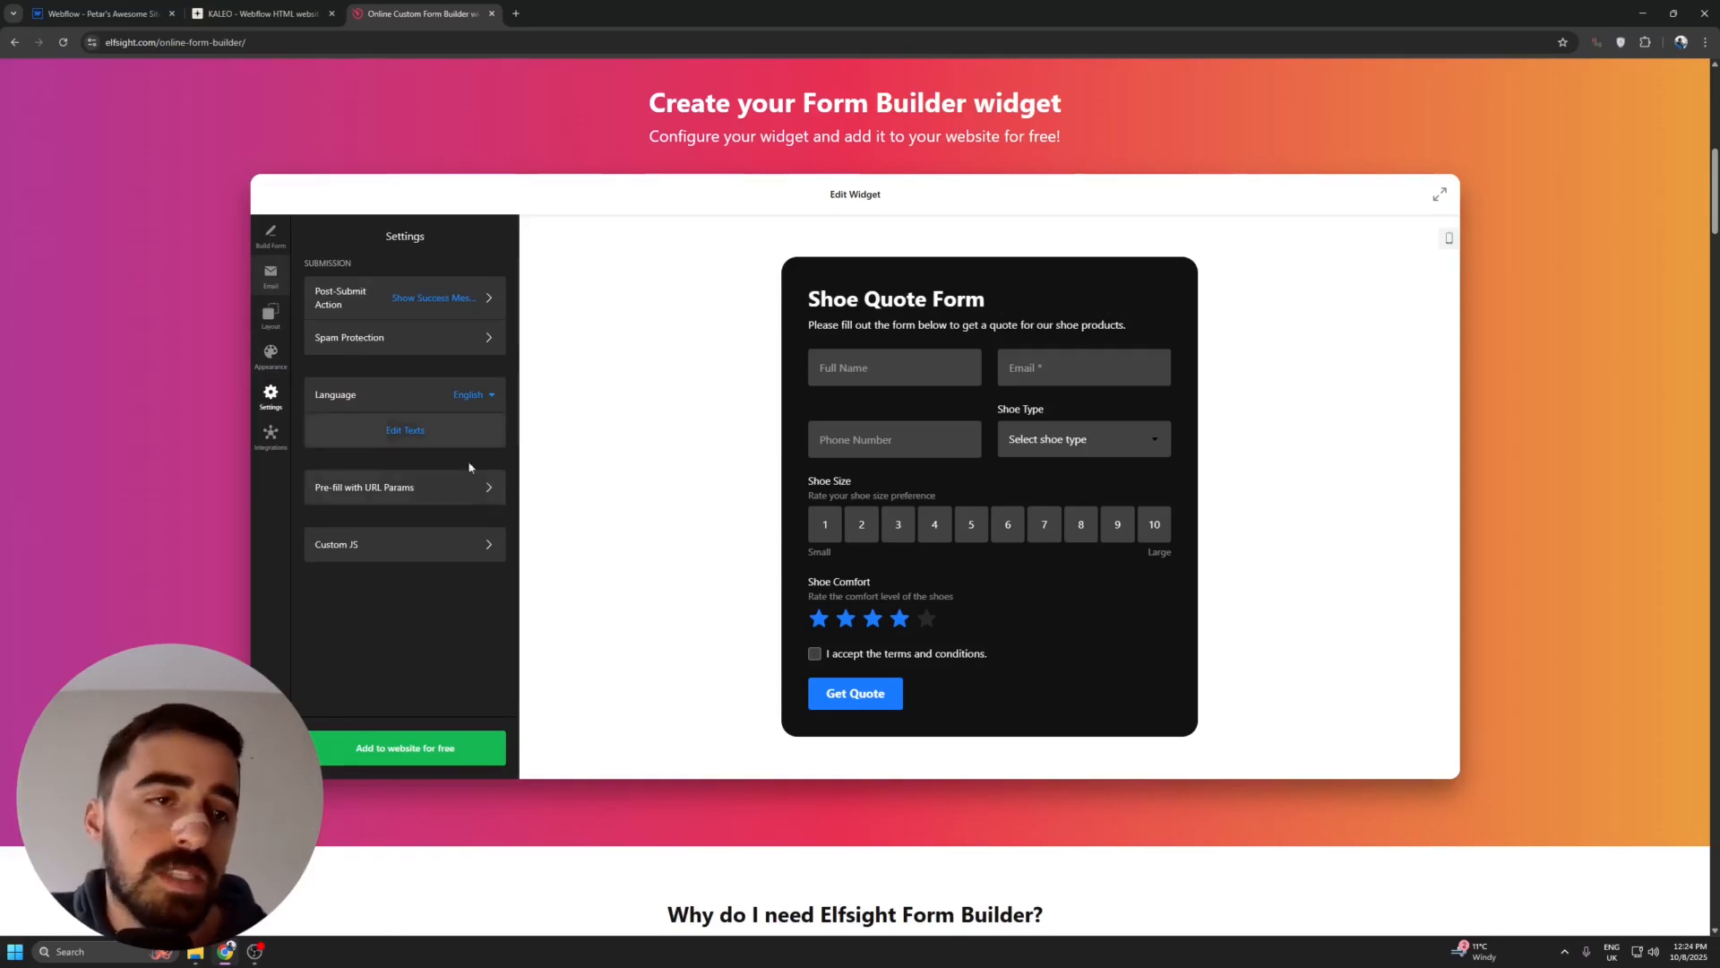
- Add the form to the website for free and publish the widget
{"action": "left_click", "coordinate": [478, 759]}
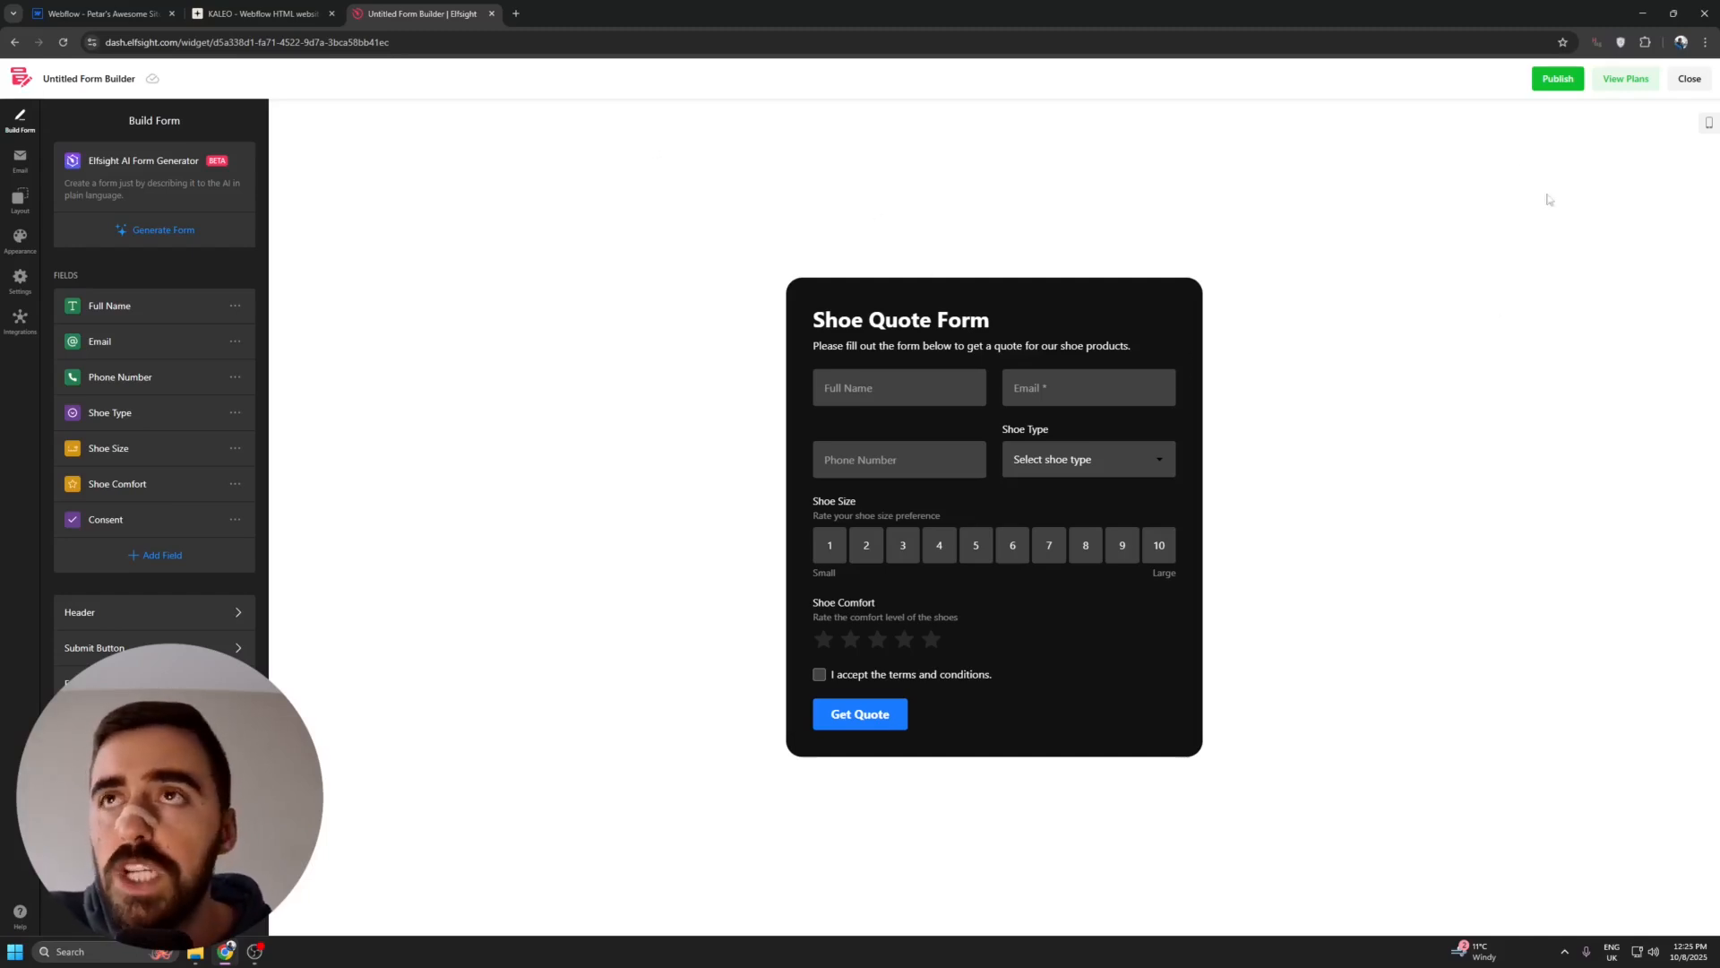
{"action": "left_click", "coordinate": [1573, 79]}
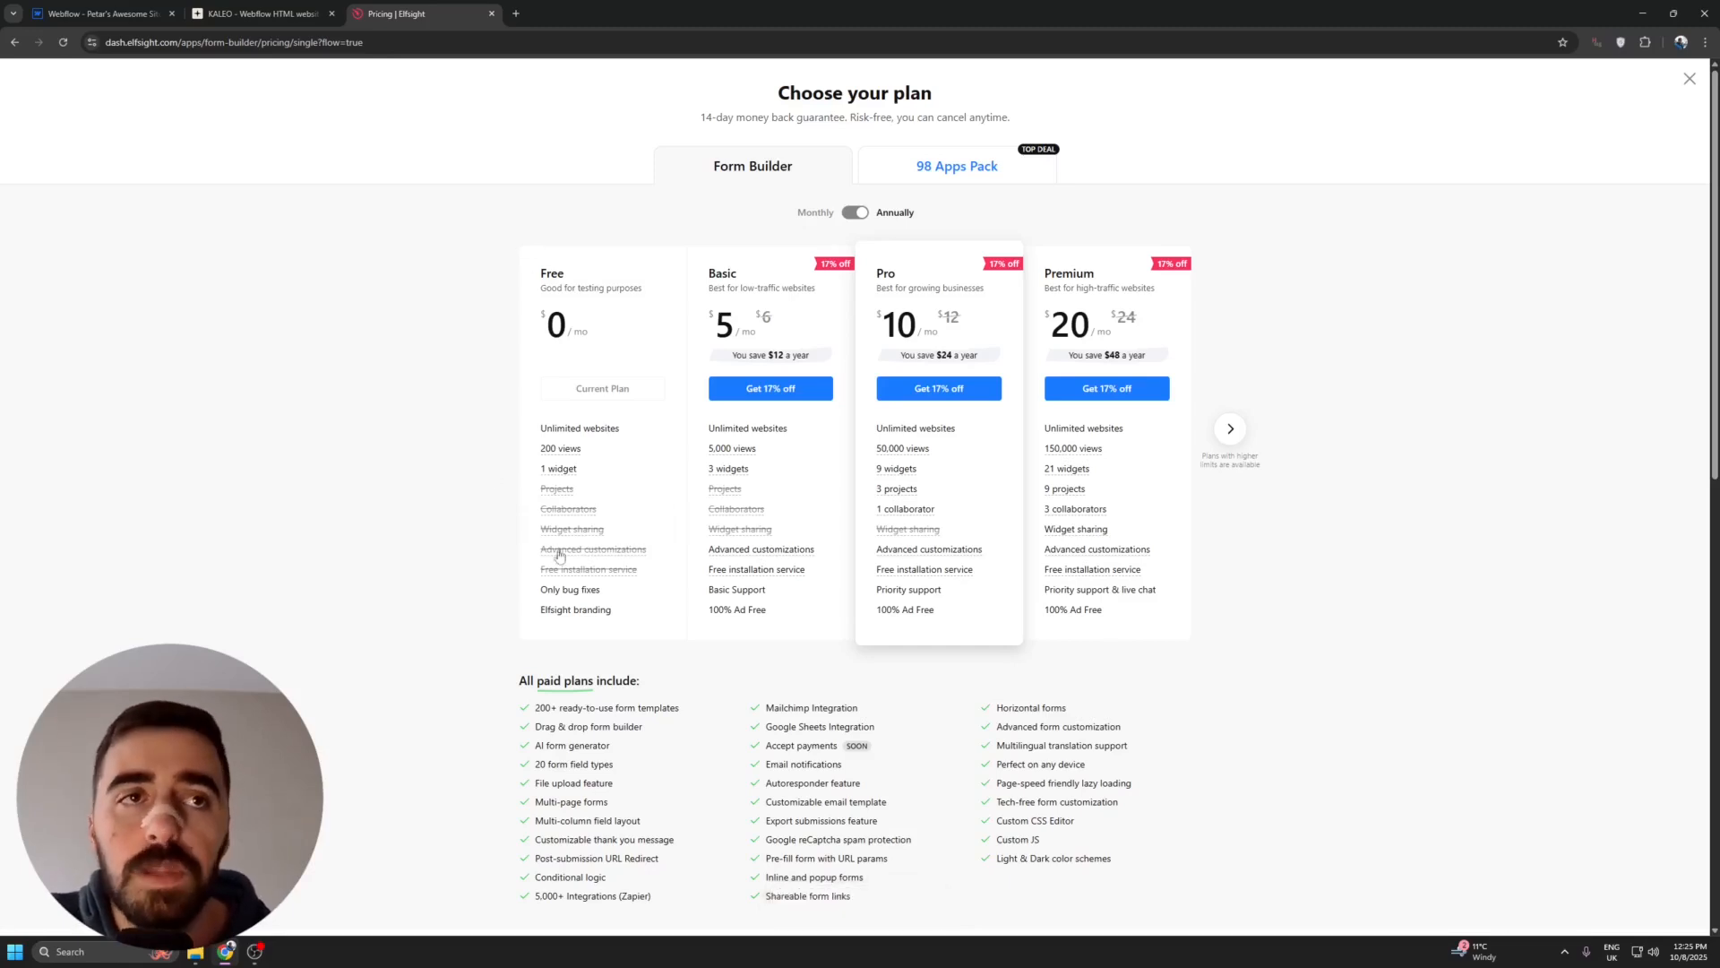
- Review the Free, paid and Enterprise Form Builder plans and compare the monthly and annual prices
{"action": "left_click_drag", "start_coordinate": [536, 281], "coordinate": [586, 282]}
{"action": "left_click", "coordinate": [591, 271]}
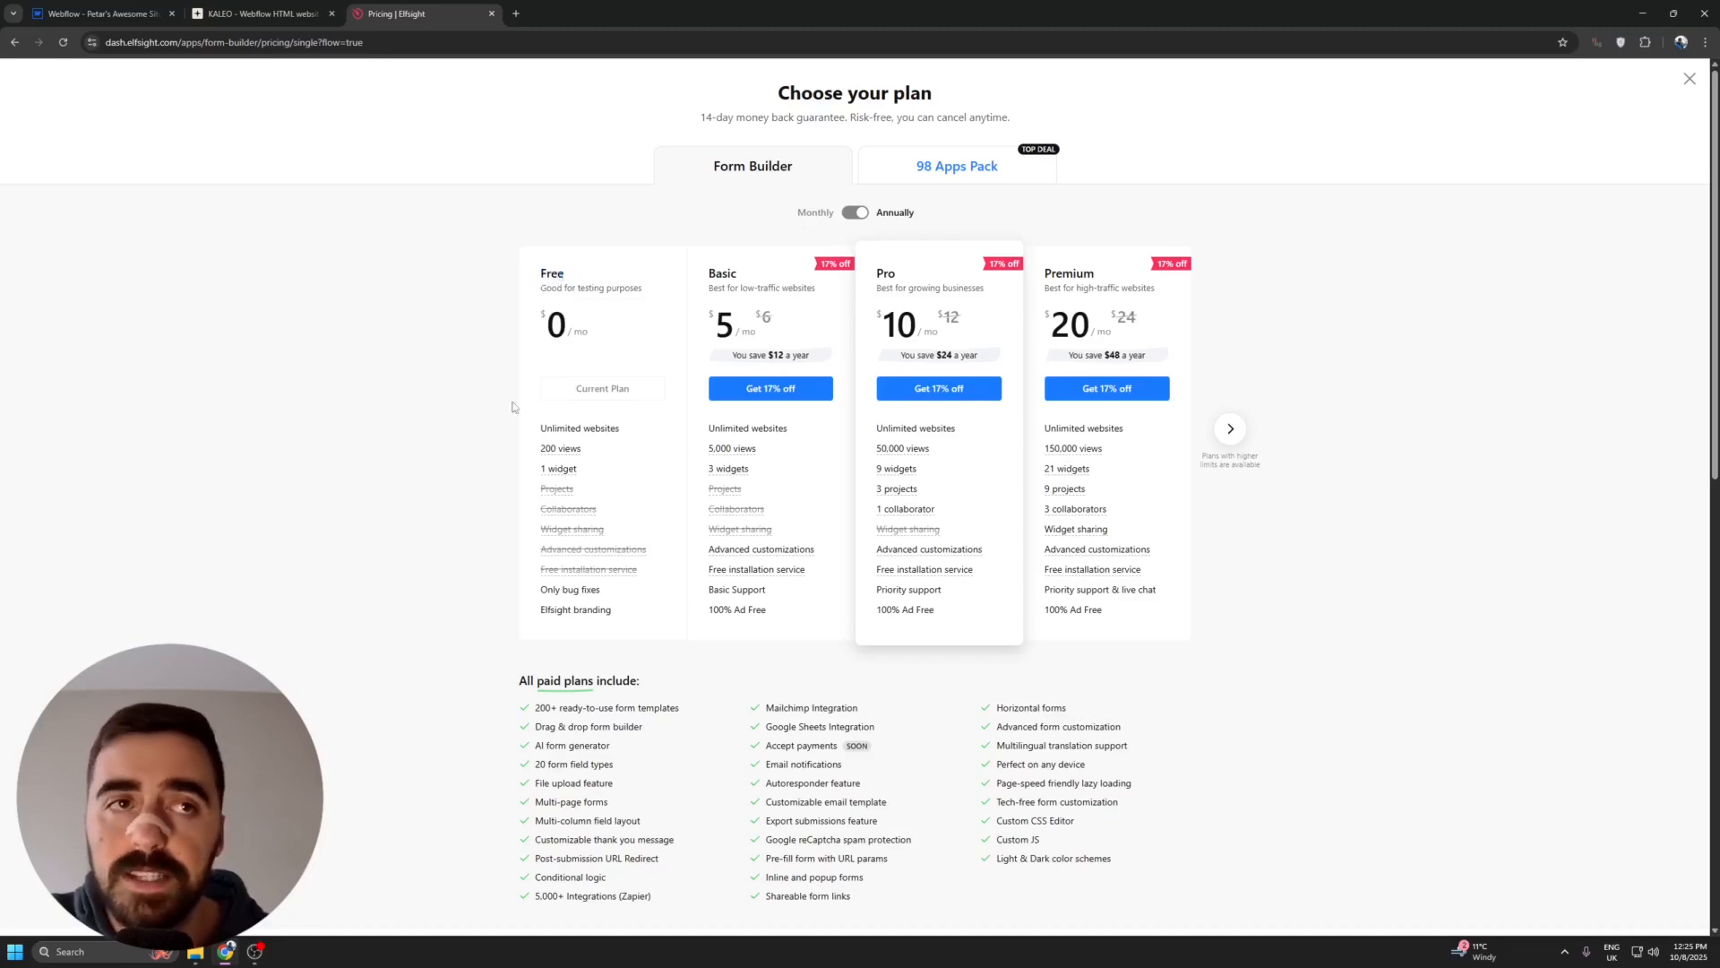
{"action": "mouse_move", "coordinate": [570, 474]}
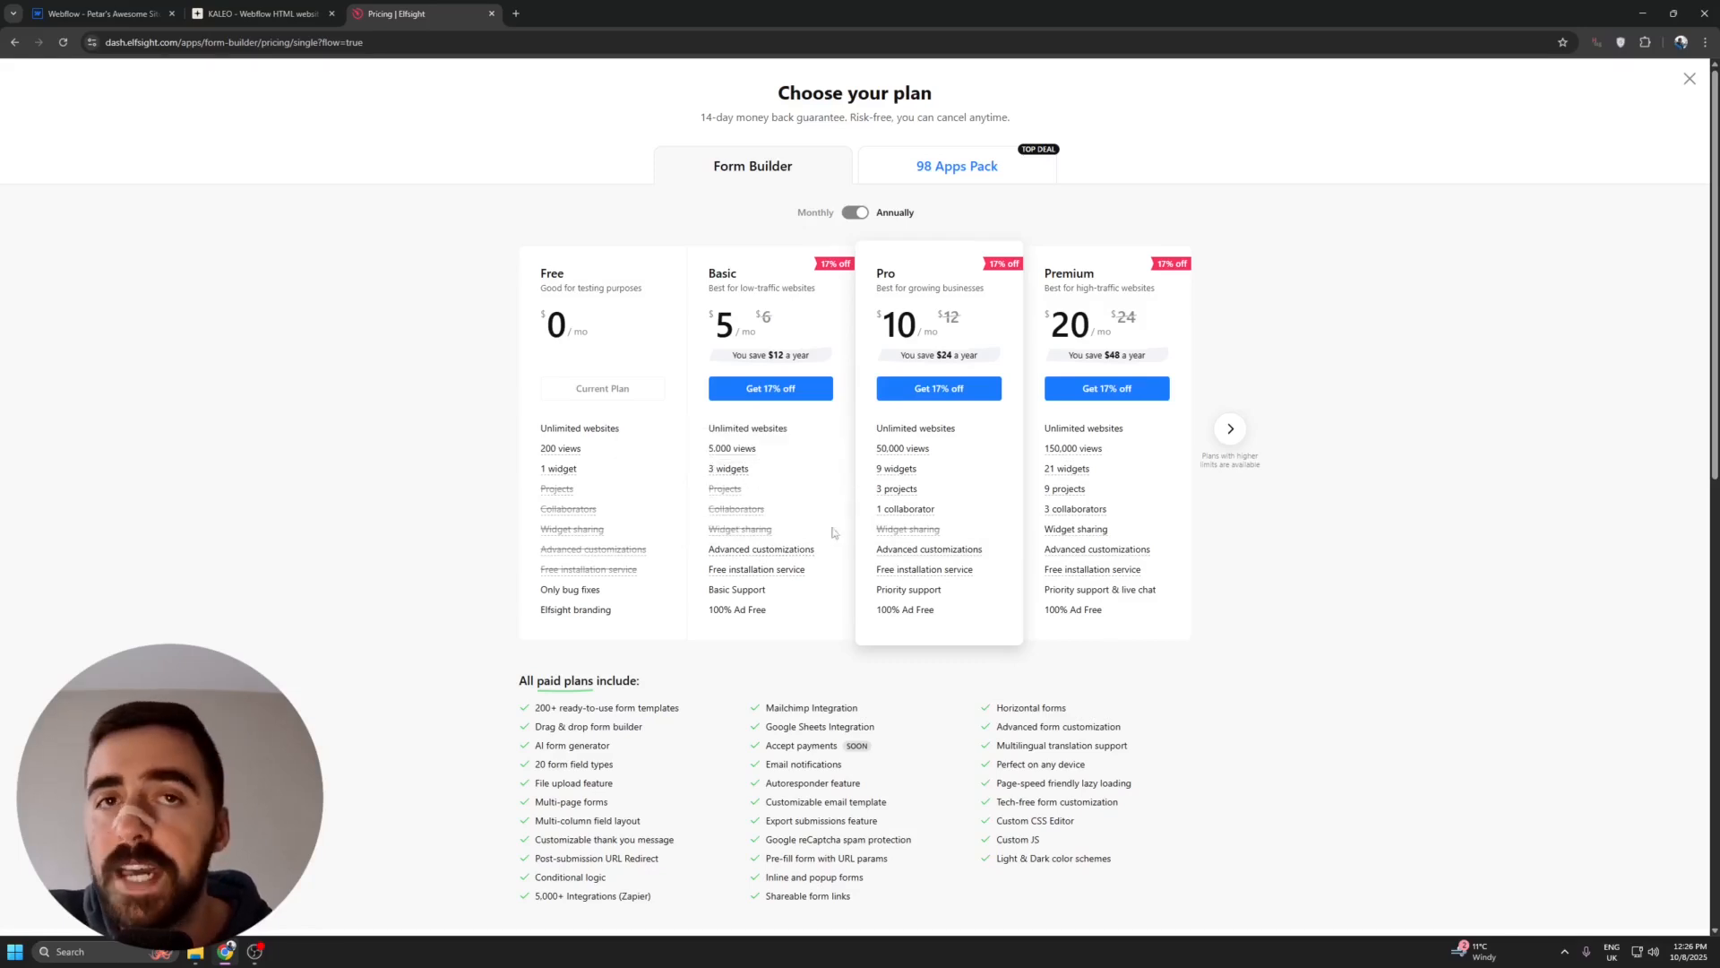
{"action": "left_click", "coordinate": [1231, 430]}
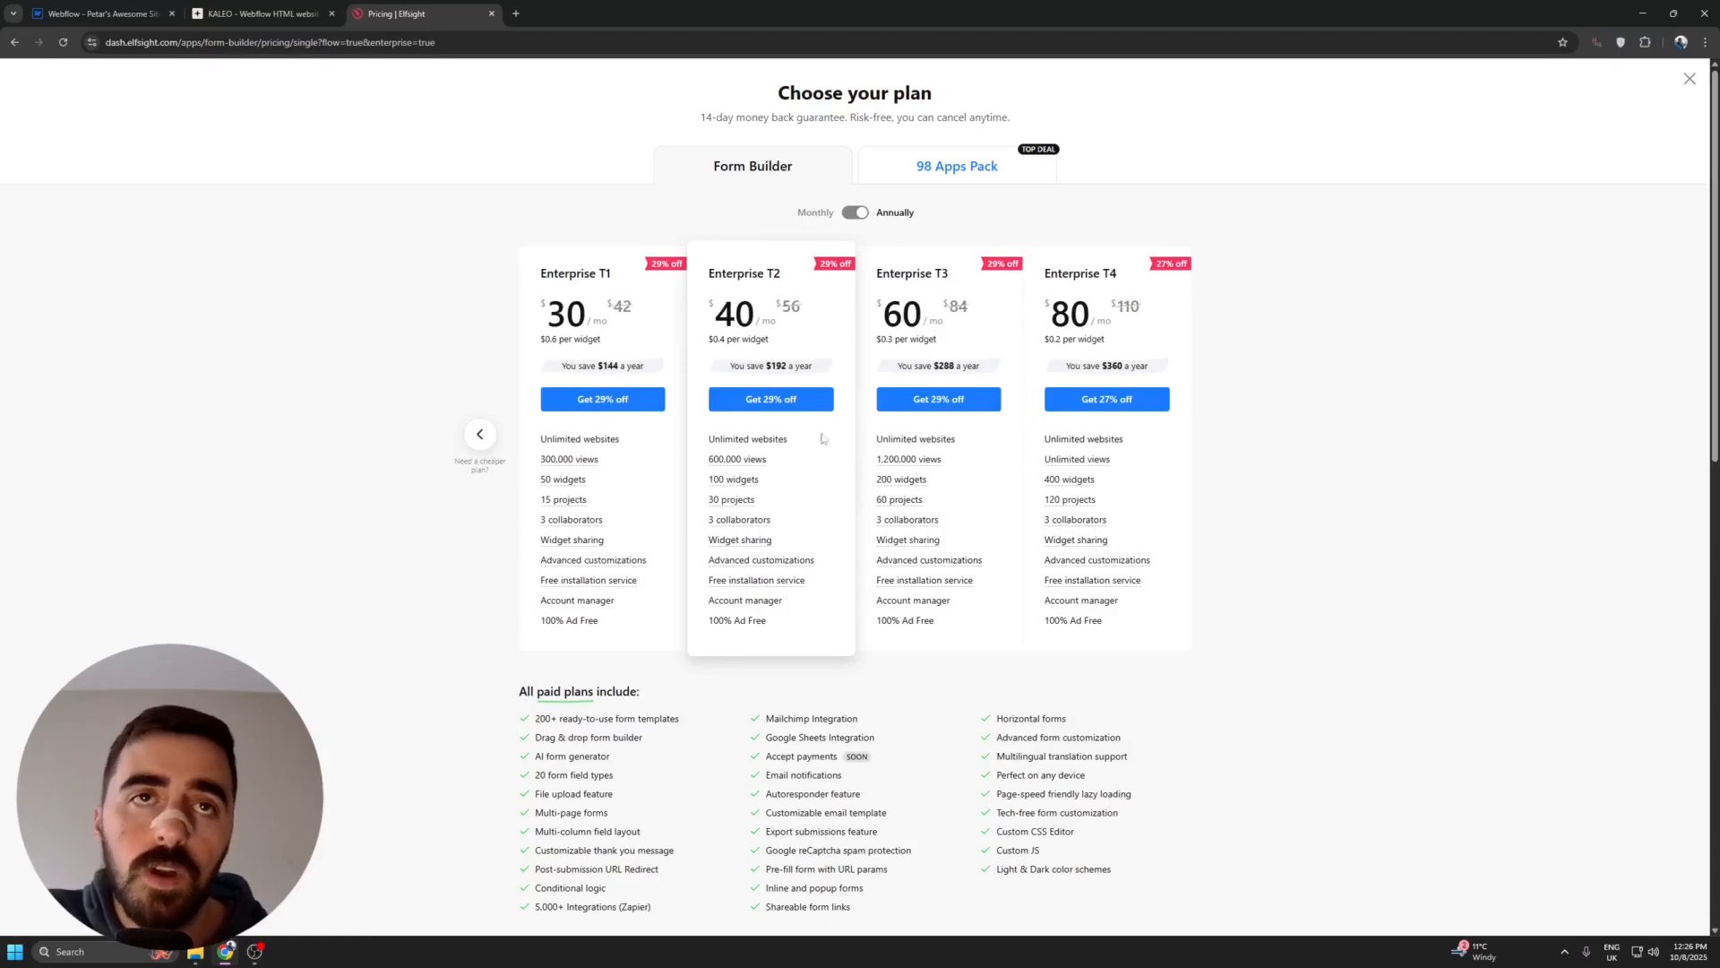
{"action": "left_click", "coordinate": [856, 214]}
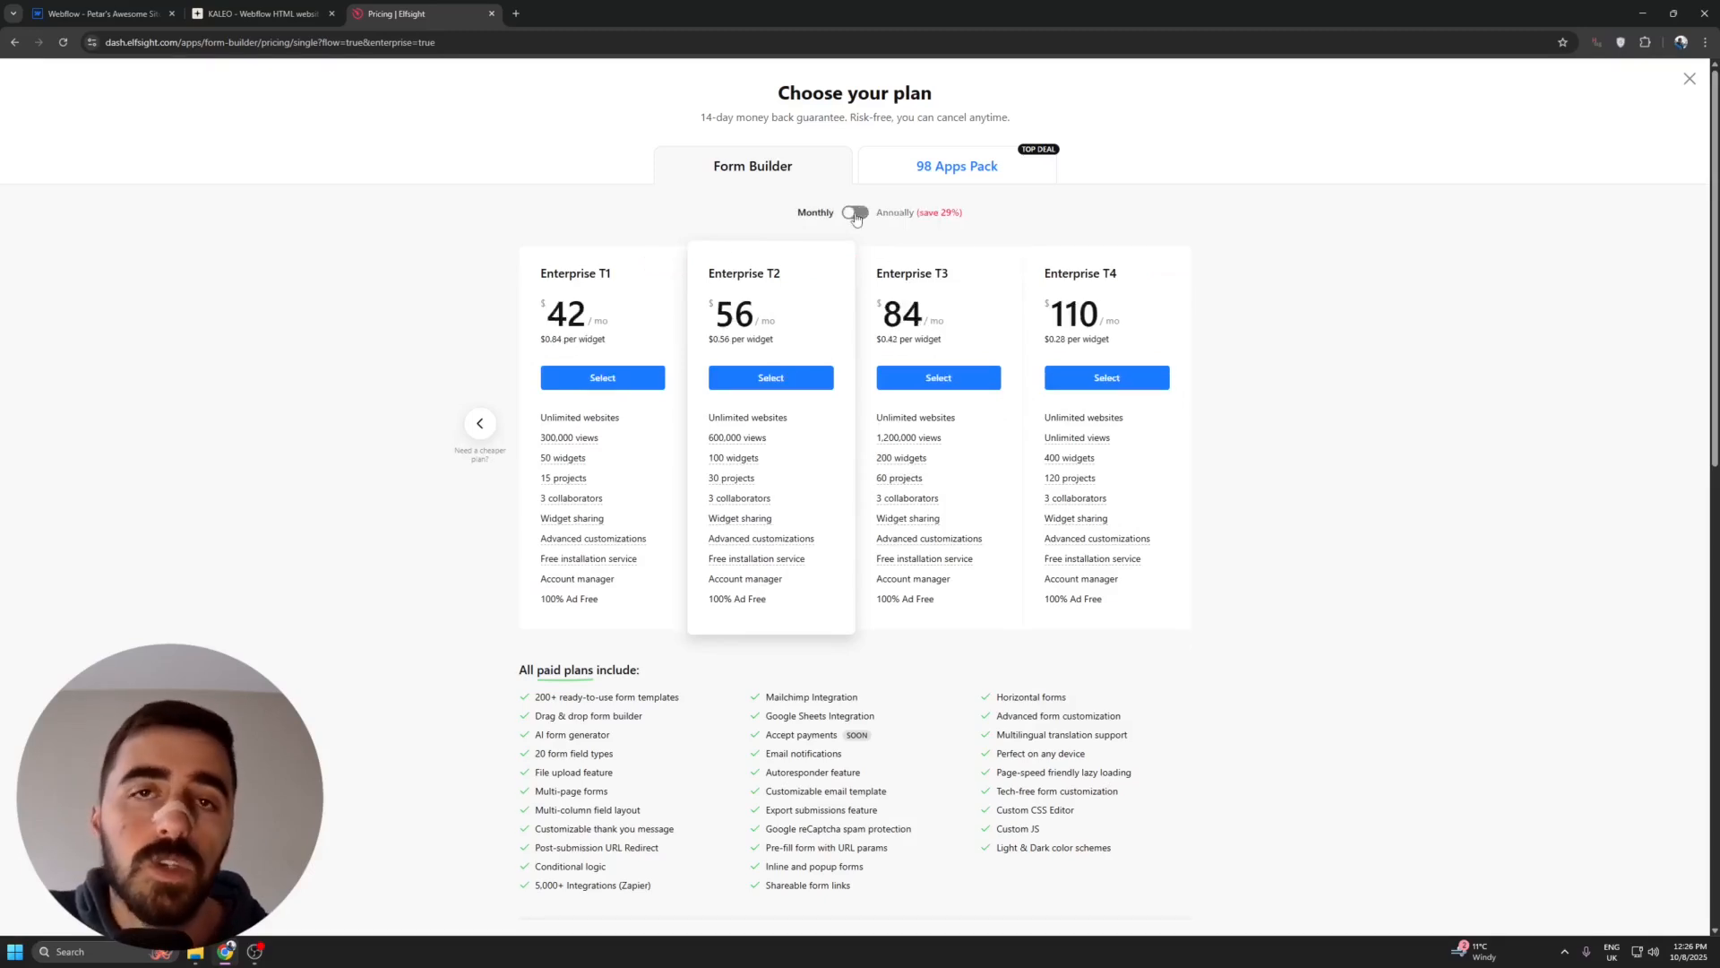
{"action": "left_click", "coordinate": [855, 213]}
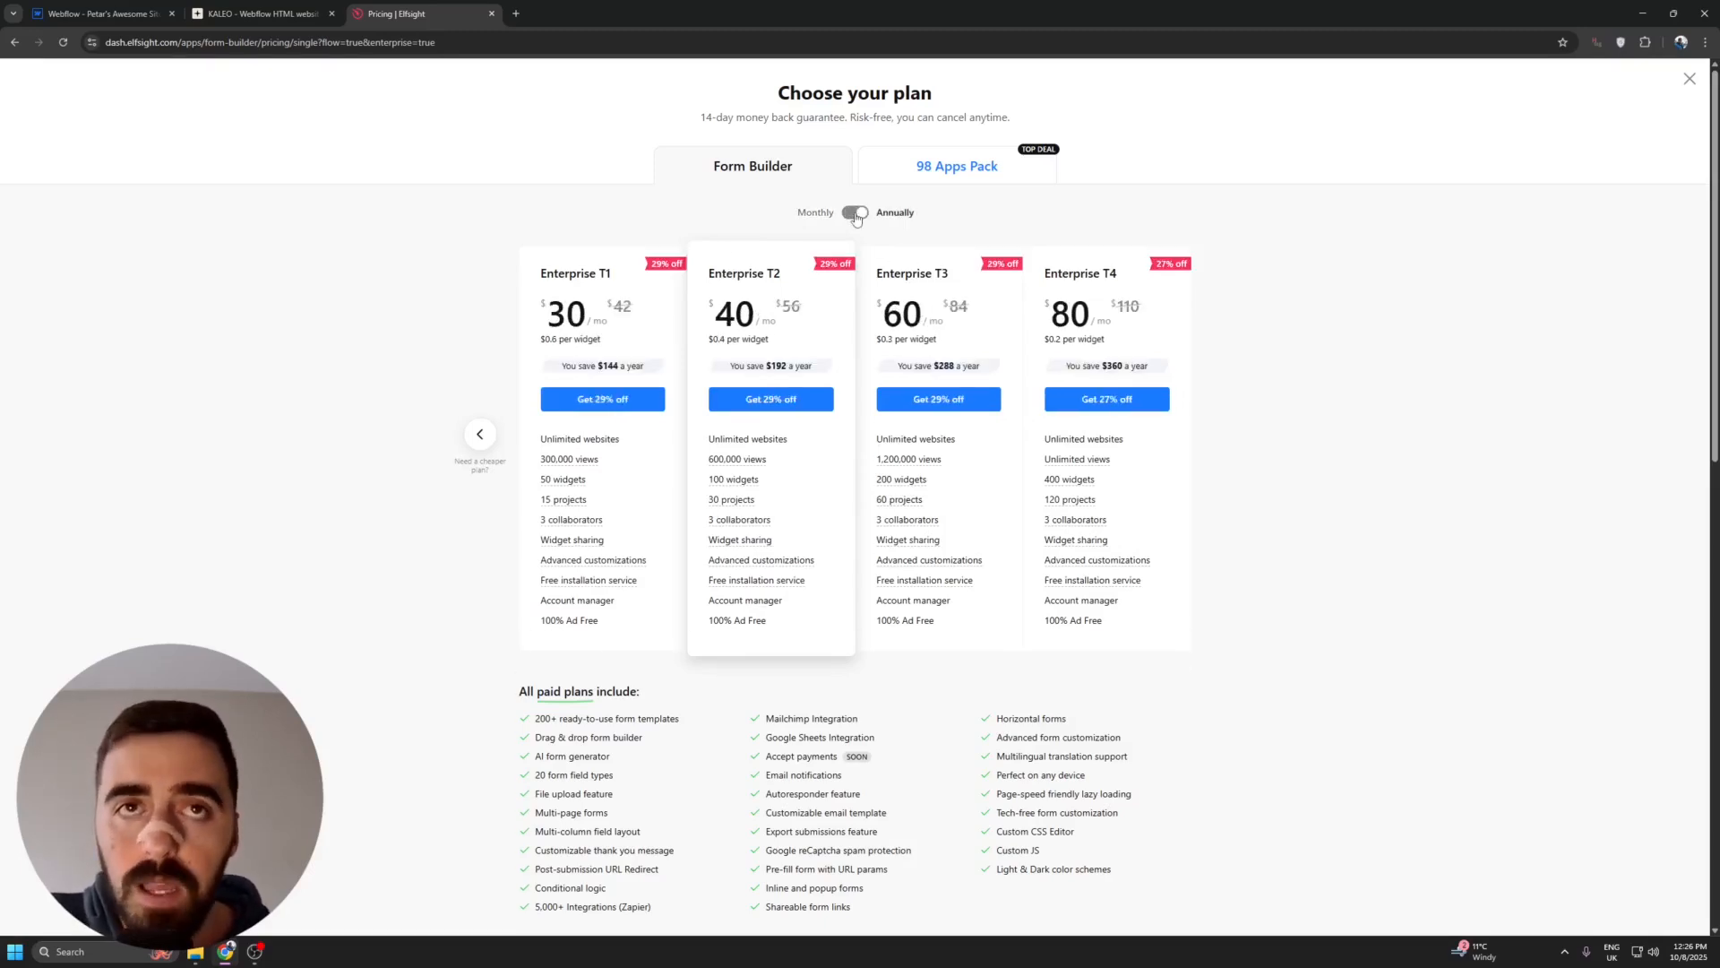
{"action": "left_click", "coordinate": [856, 213]}
{"action": "left_click", "coordinate": [855, 214]}
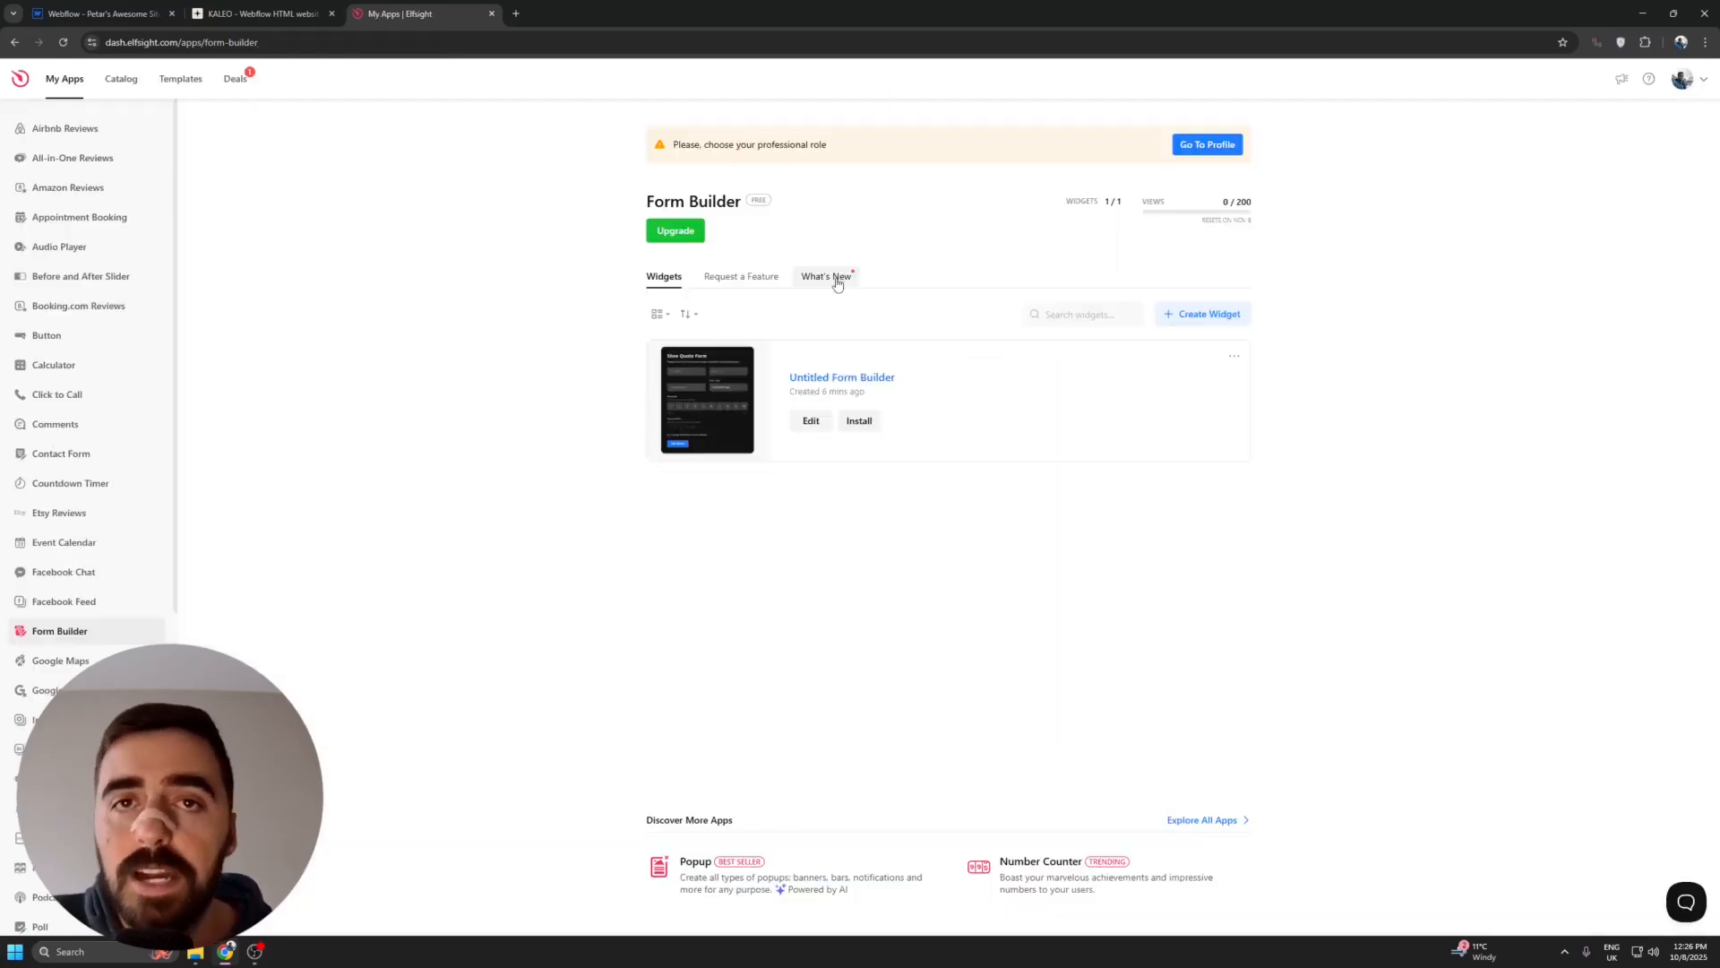
- Open the installation options of the Untitled Form Builder widget and copy its embed code
{"action": "left_click", "coordinate": [1235, 357]}
{"action": "left_click", "coordinate": [1272, 391]}
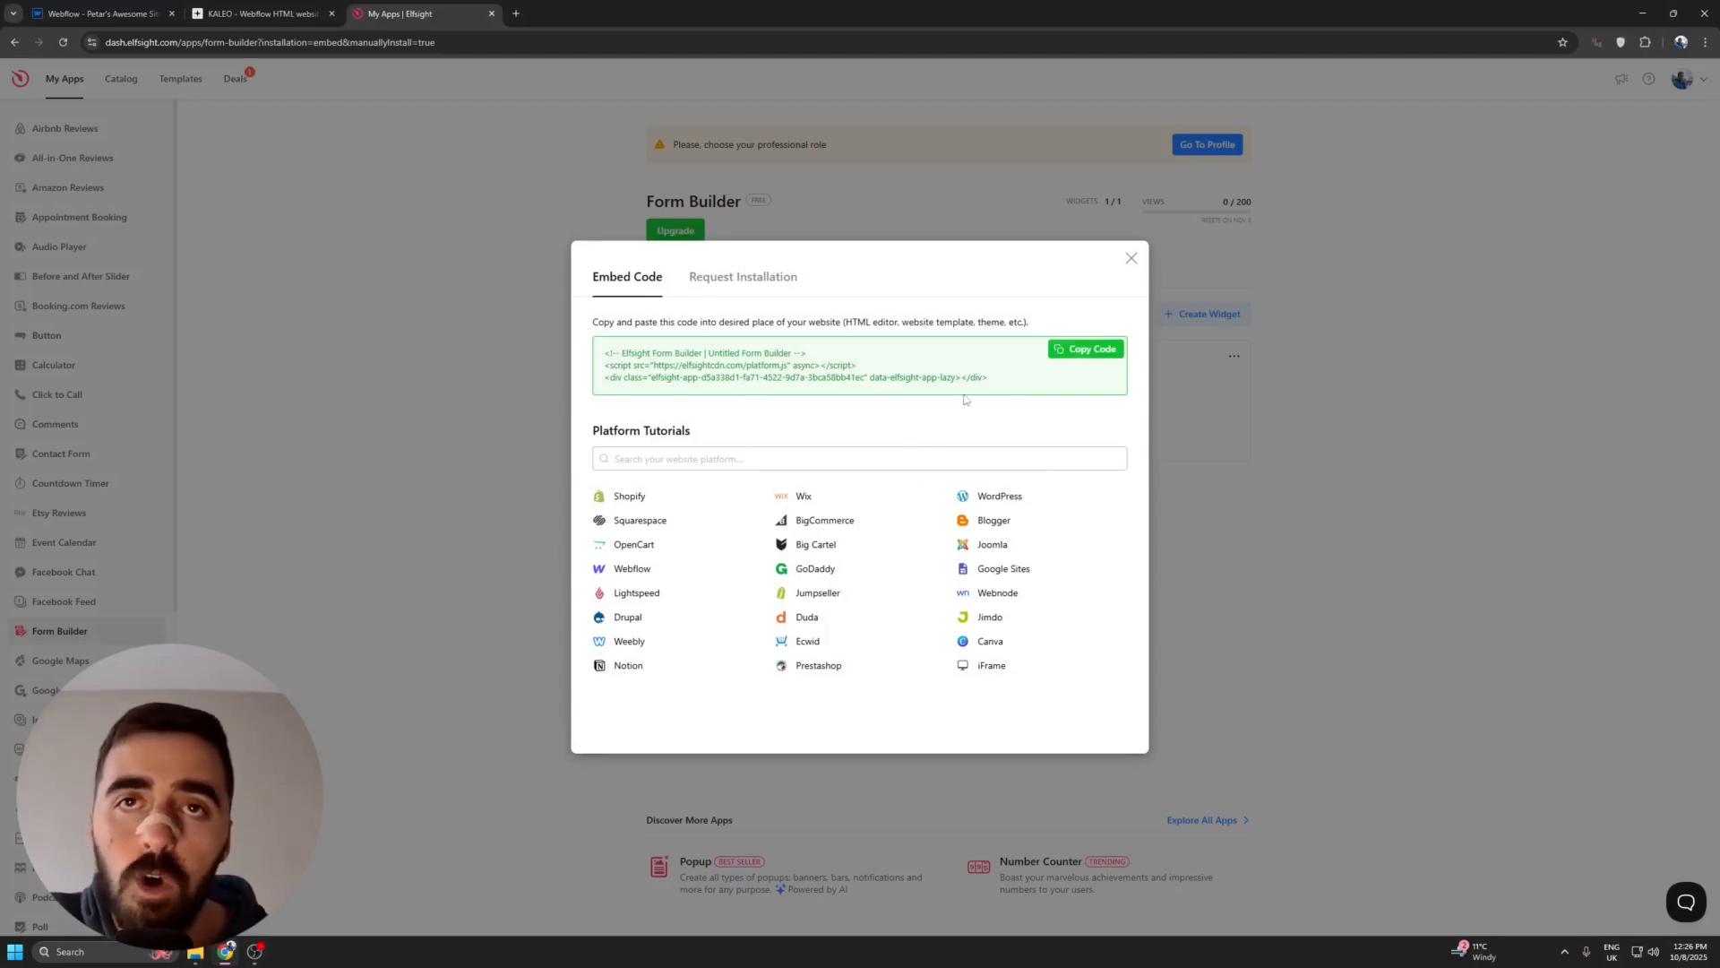
{"action": "left_click", "coordinate": [1111, 354]}
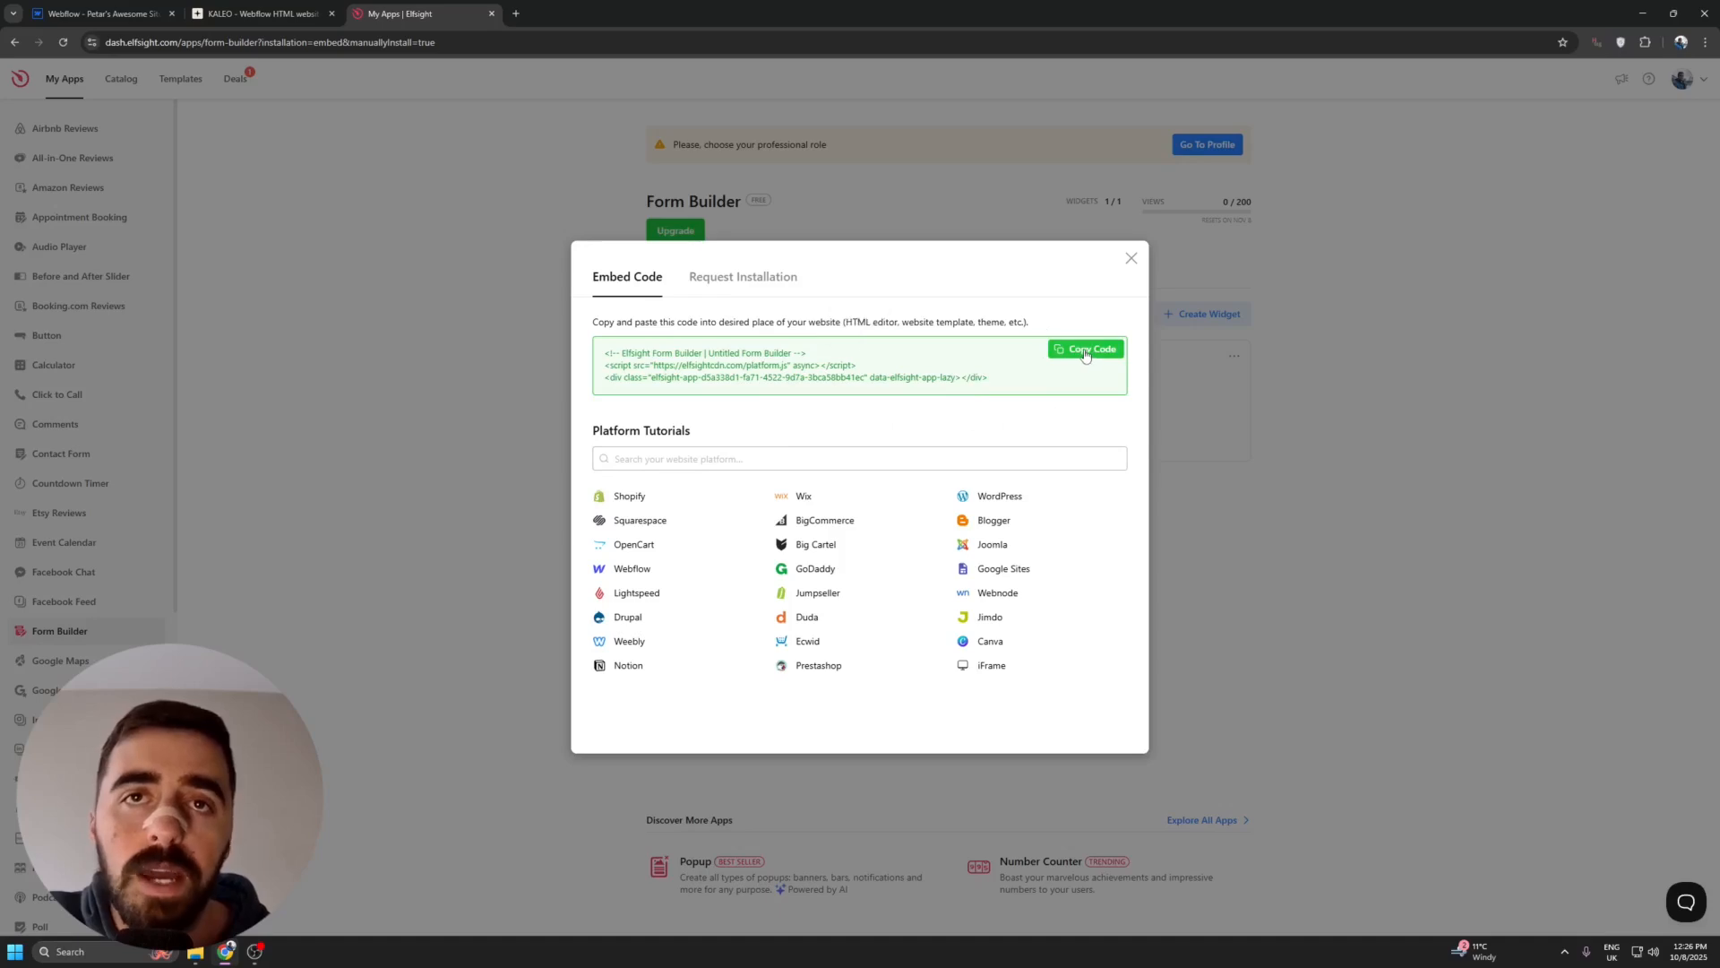
- Switch to the Webflow designer, add a Code Embed to the empty section below the KALEO hero and save the copied form code in it
{"action": "left_click", "coordinate": [115, 9]}
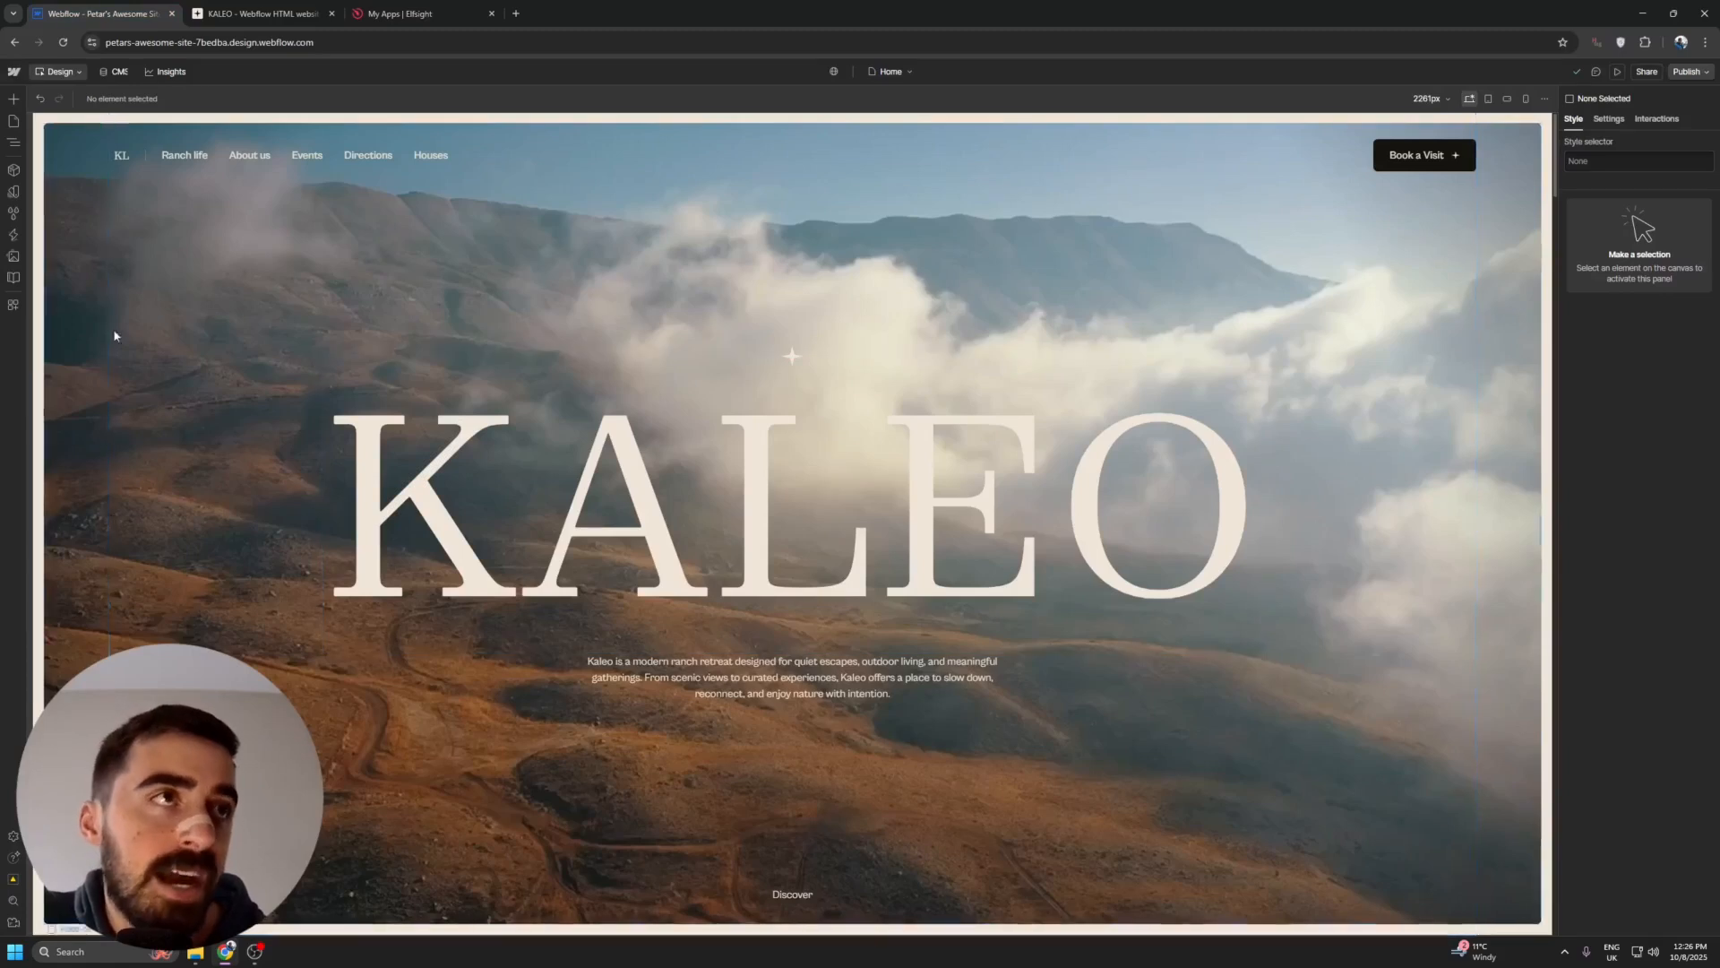
{"action": "scroll", "coordinate": [197, 296], "scroll_direction": "down", "scroll_amount": 1}
{"action": "scroll", "coordinate": [194, 295], "scroll_direction": "down", "scroll_amount": 2}
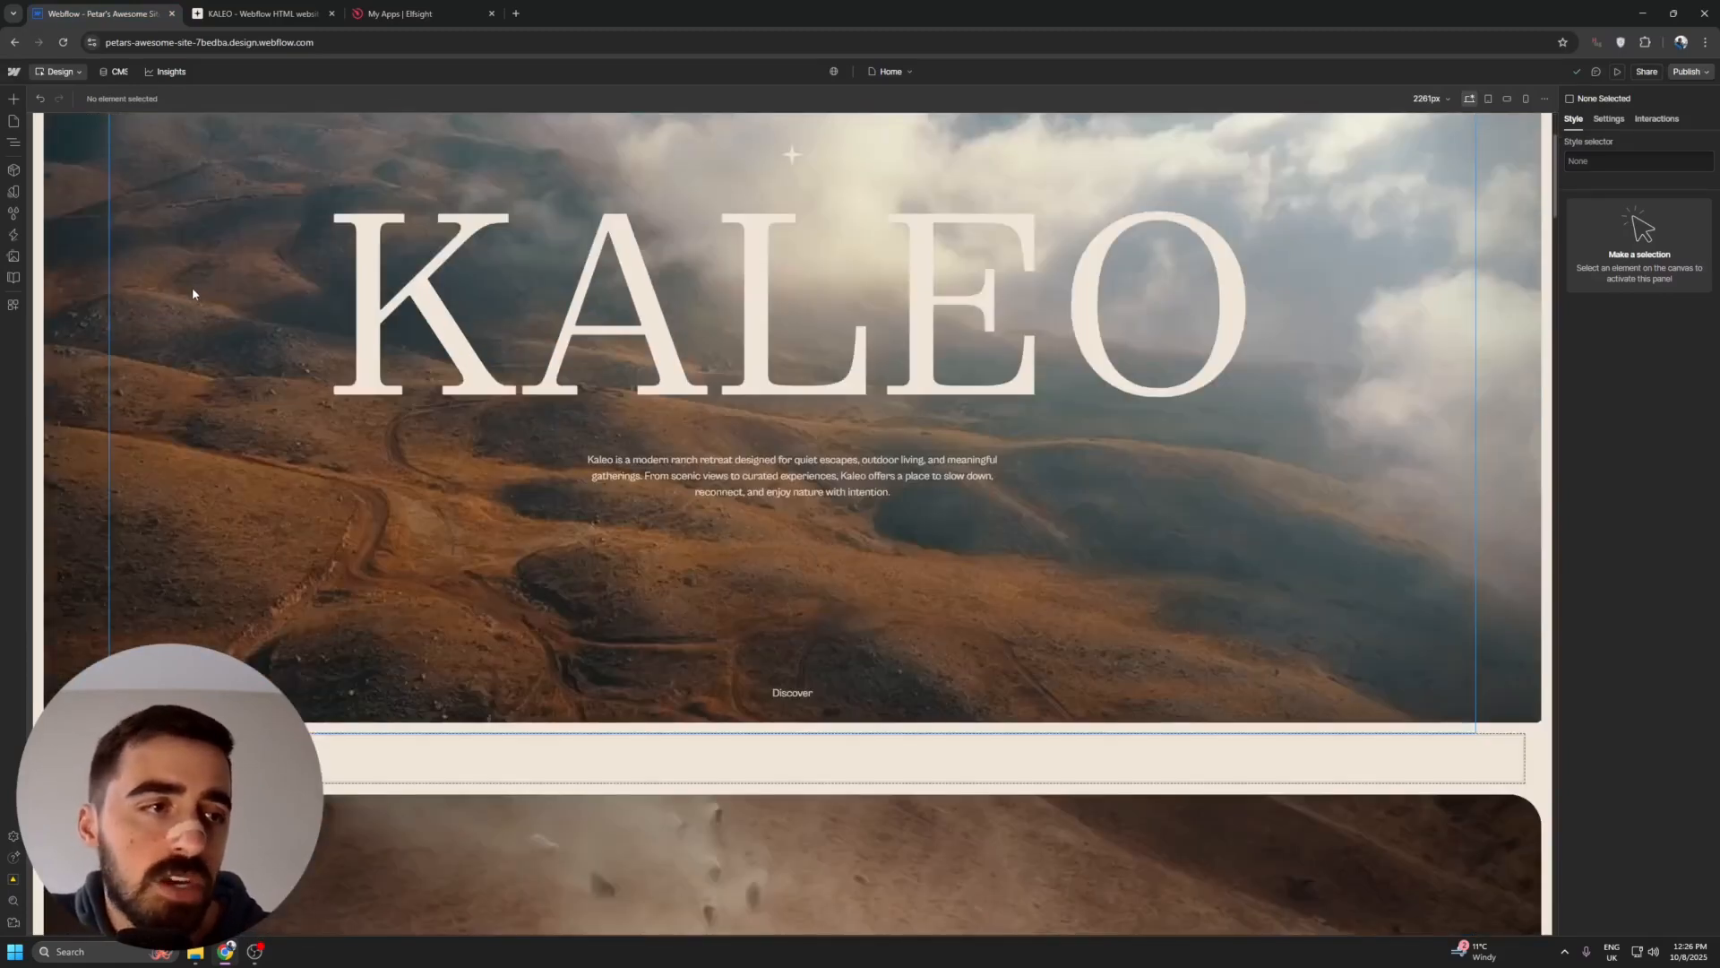
{"action": "left_click", "coordinate": [192, 287]}
{"action": "left_click", "coordinate": [235, 758]}
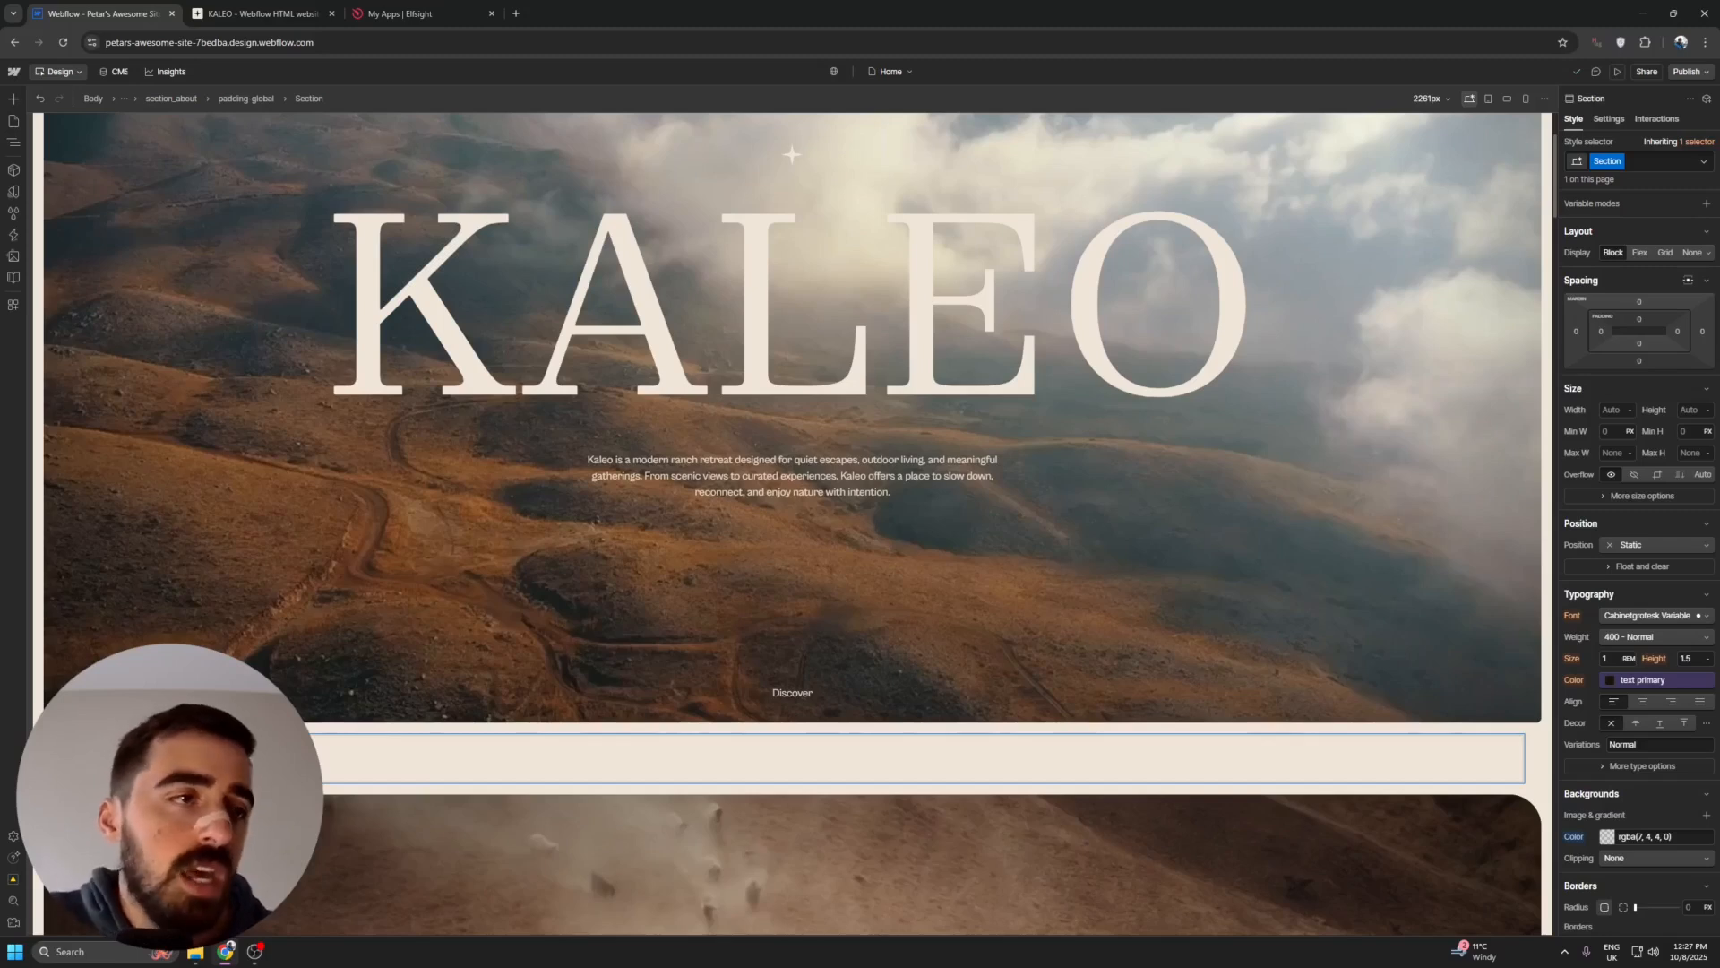
{"action": "scroll", "coordinate": [174, 605], "scroll_direction": "up", "scroll_amount": 2}
{"action": "scroll", "coordinate": [174, 606], "scroll_direction": "down", "scroll_amount": 4}
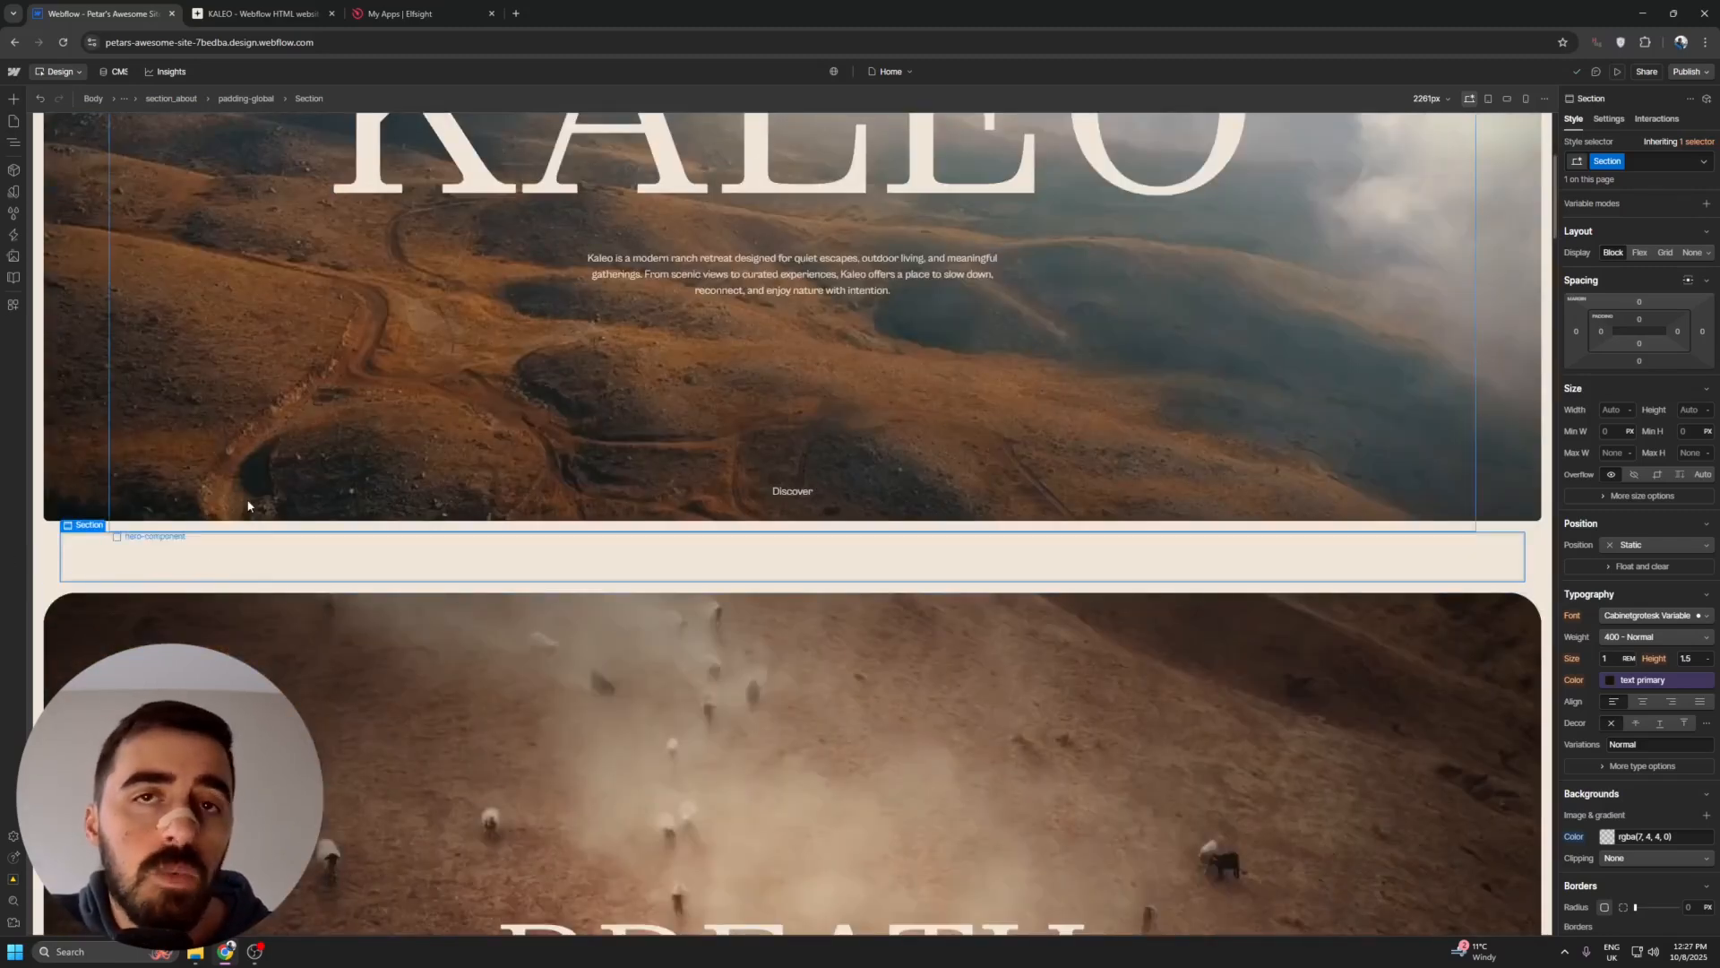
{"action": "left_click", "coordinate": [13, 98]}
{"action": "double_click", "coordinate": [73, 147]}
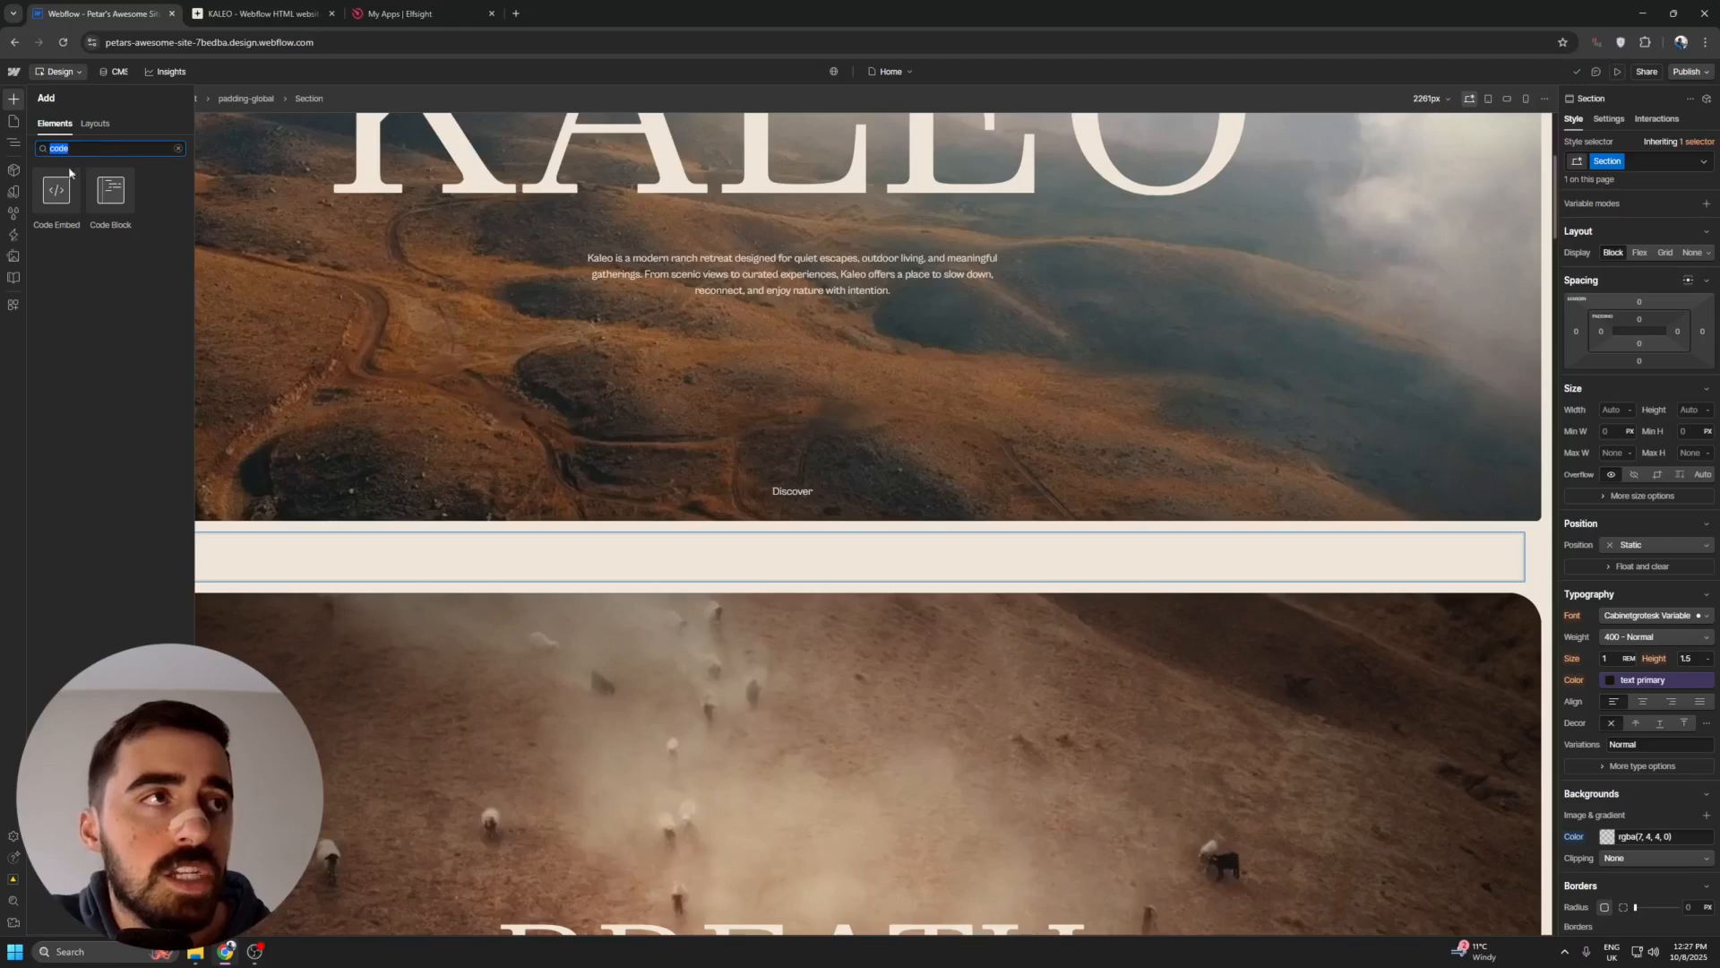
{"action": "left_click", "coordinate": [67, 212]}
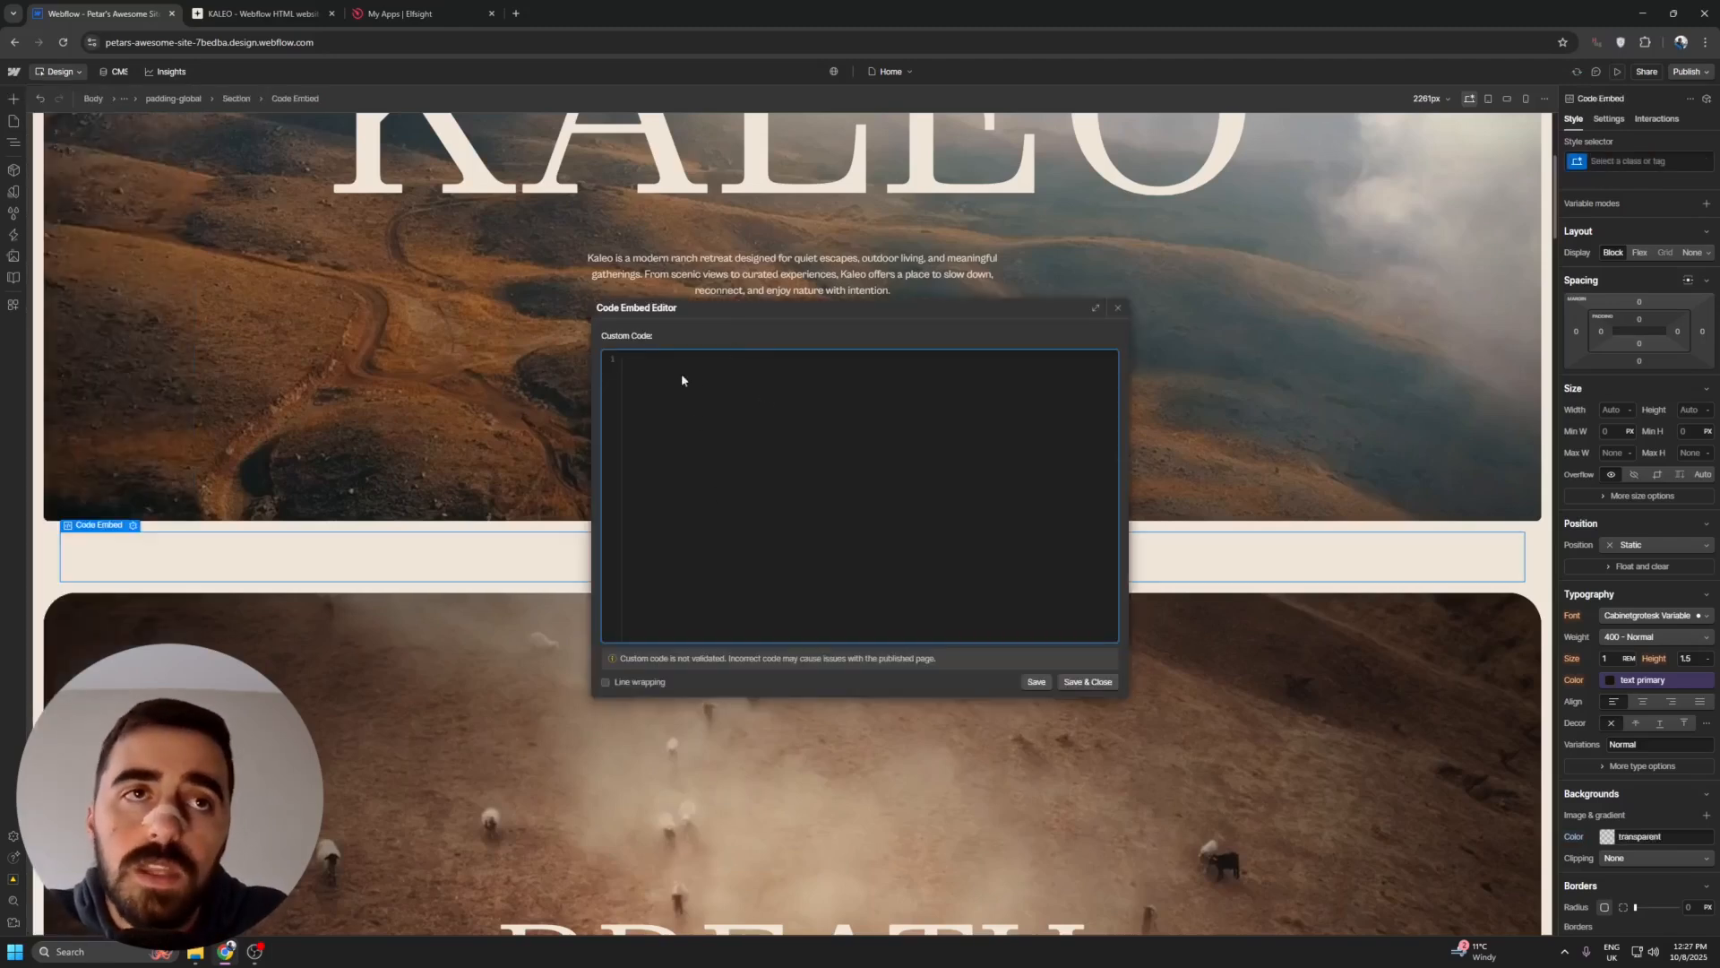
{"action": "key", "text": "ctrl+v"}
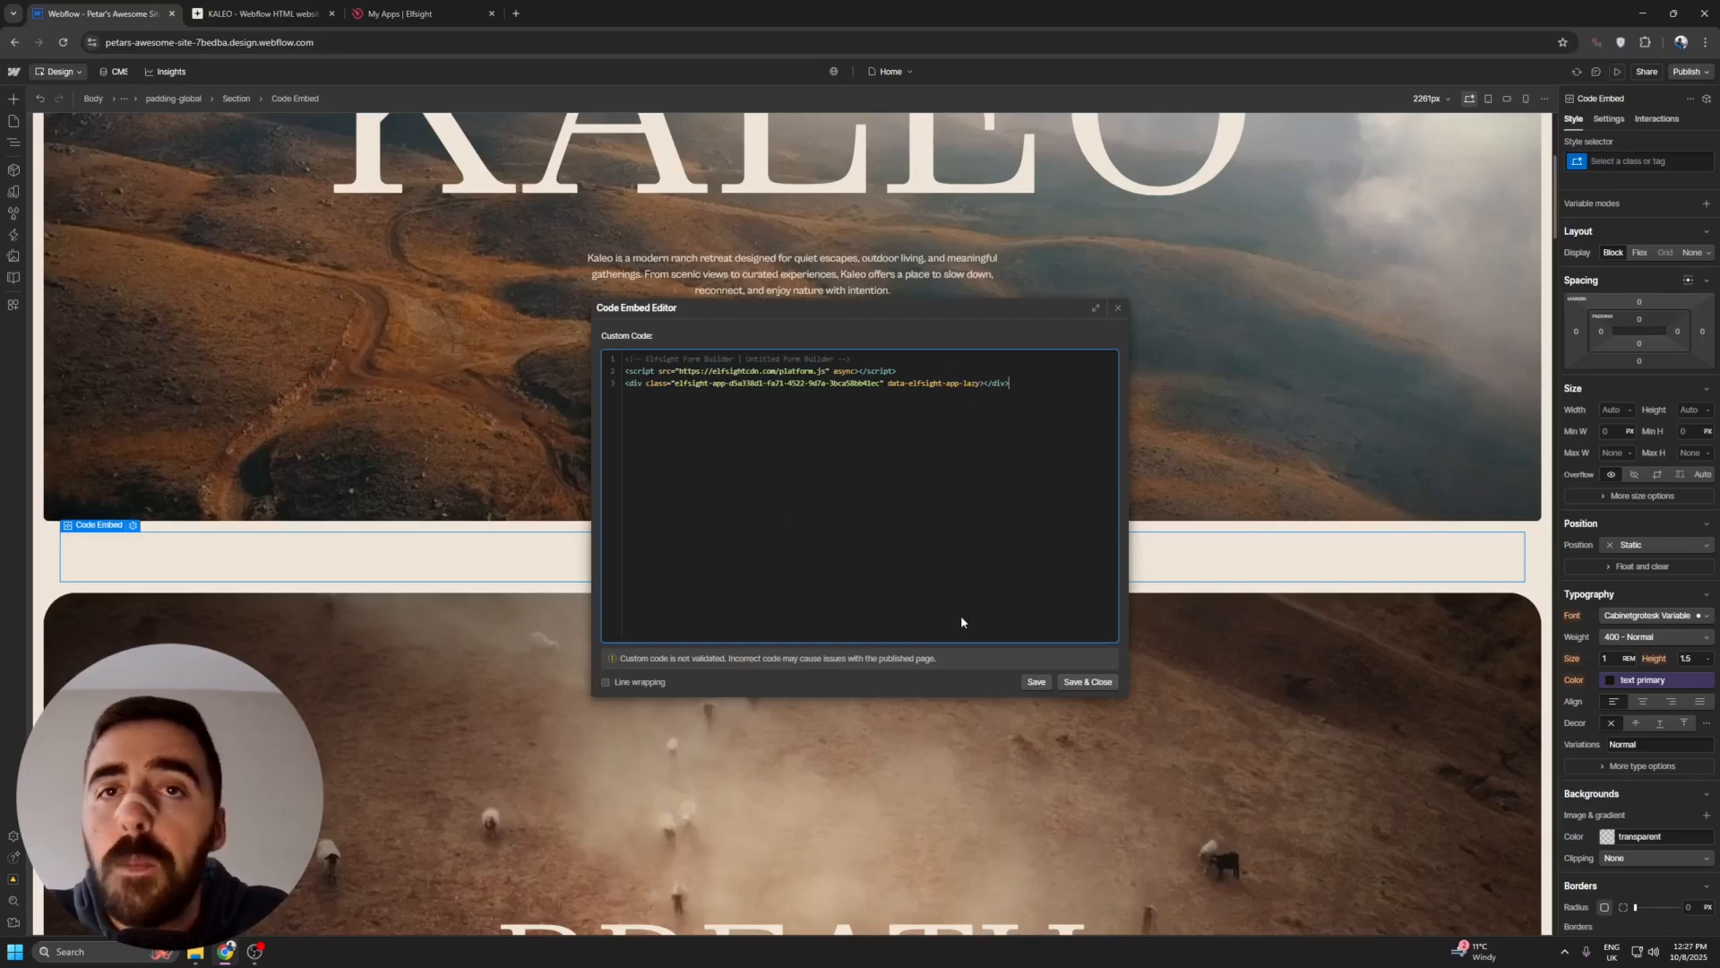
{"action": "left_click", "coordinate": [1086, 682]}
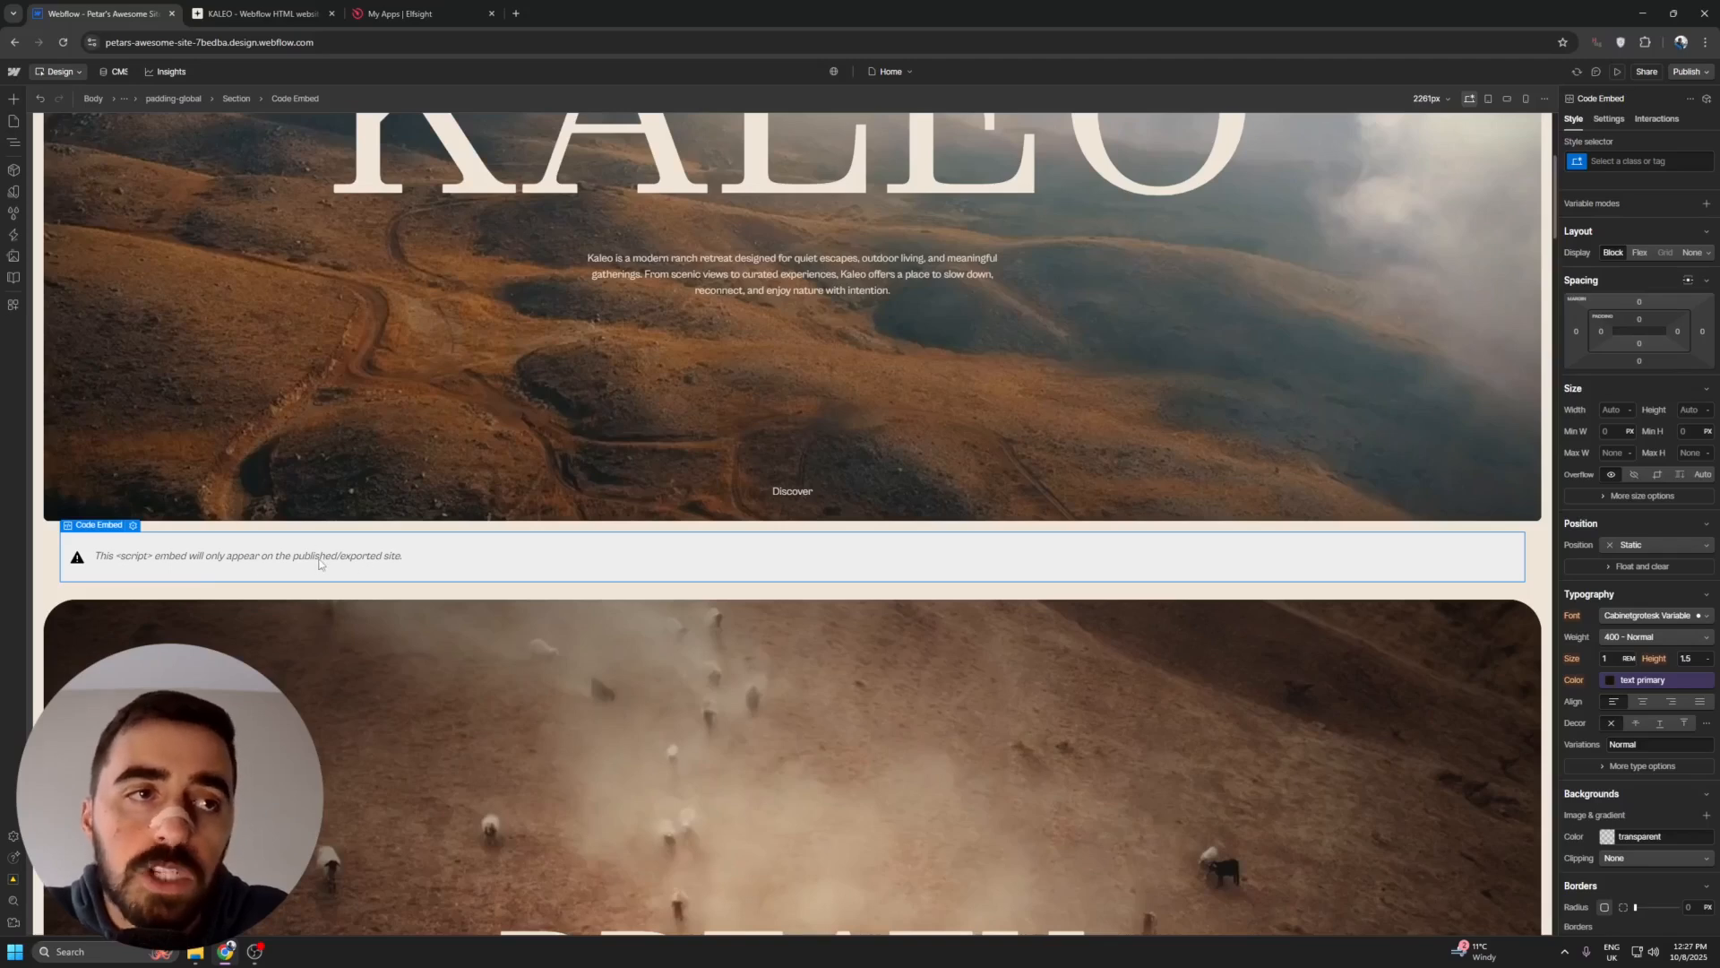
- Publish the site to the webflow.io staging domain and open the published page
{"action": "left_click", "coordinate": [1699, 75]}
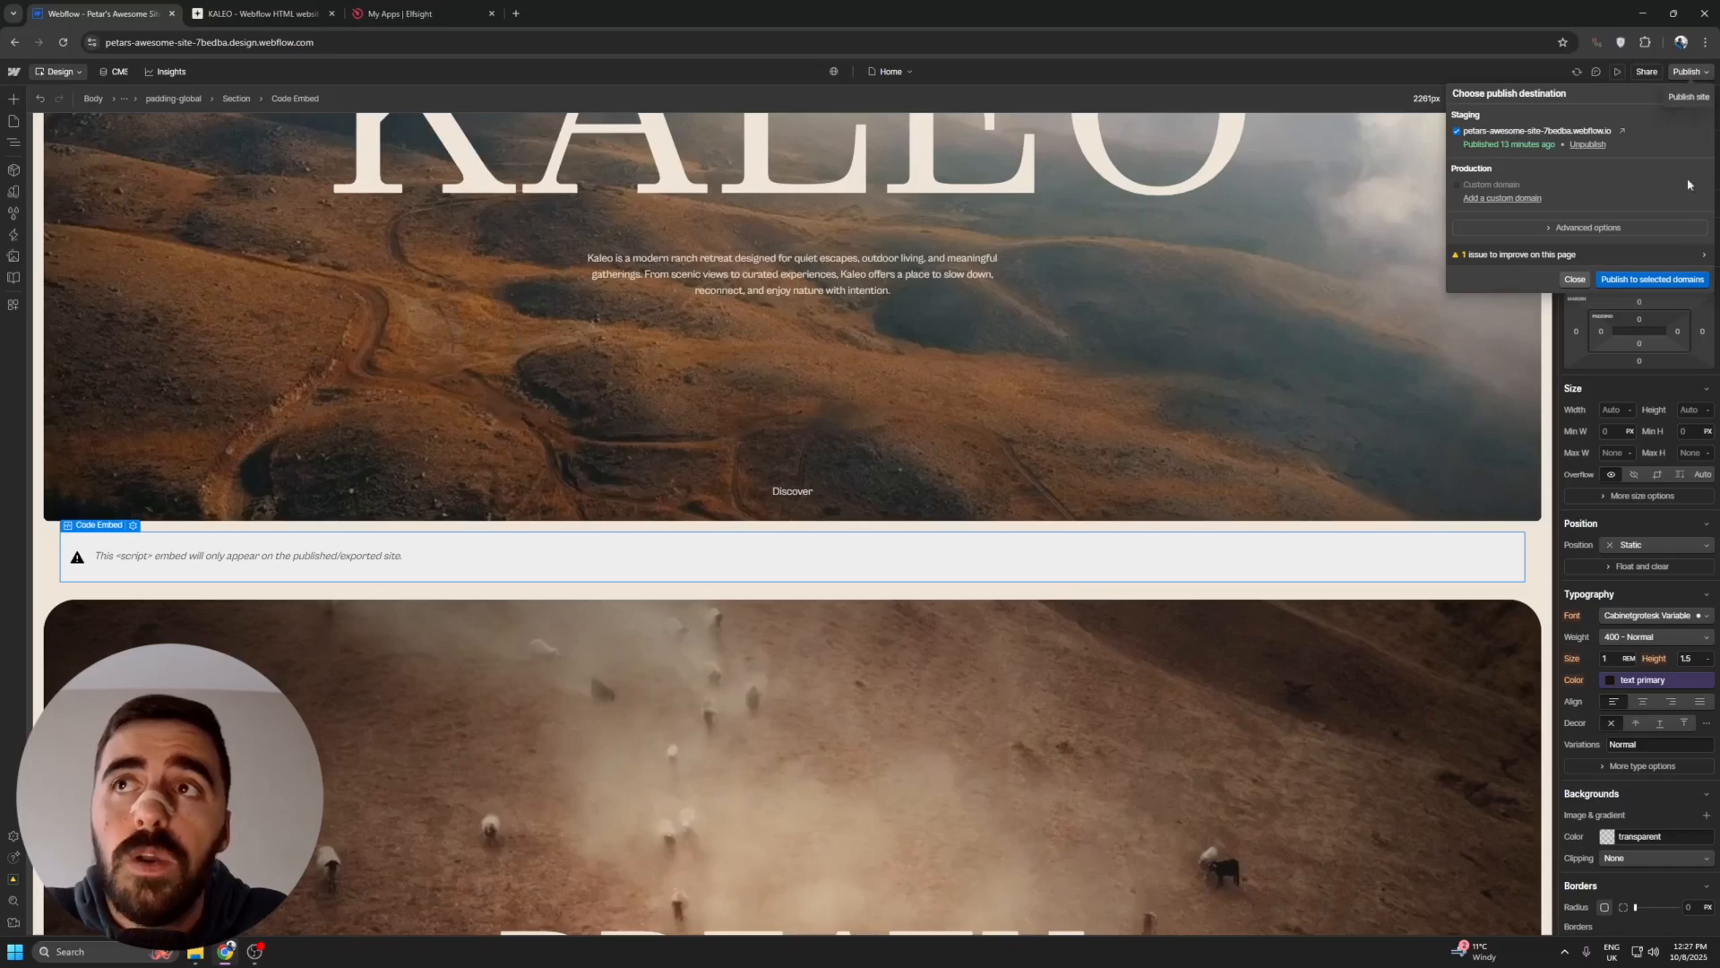
{"action": "left_click", "coordinate": [1653, 280]}
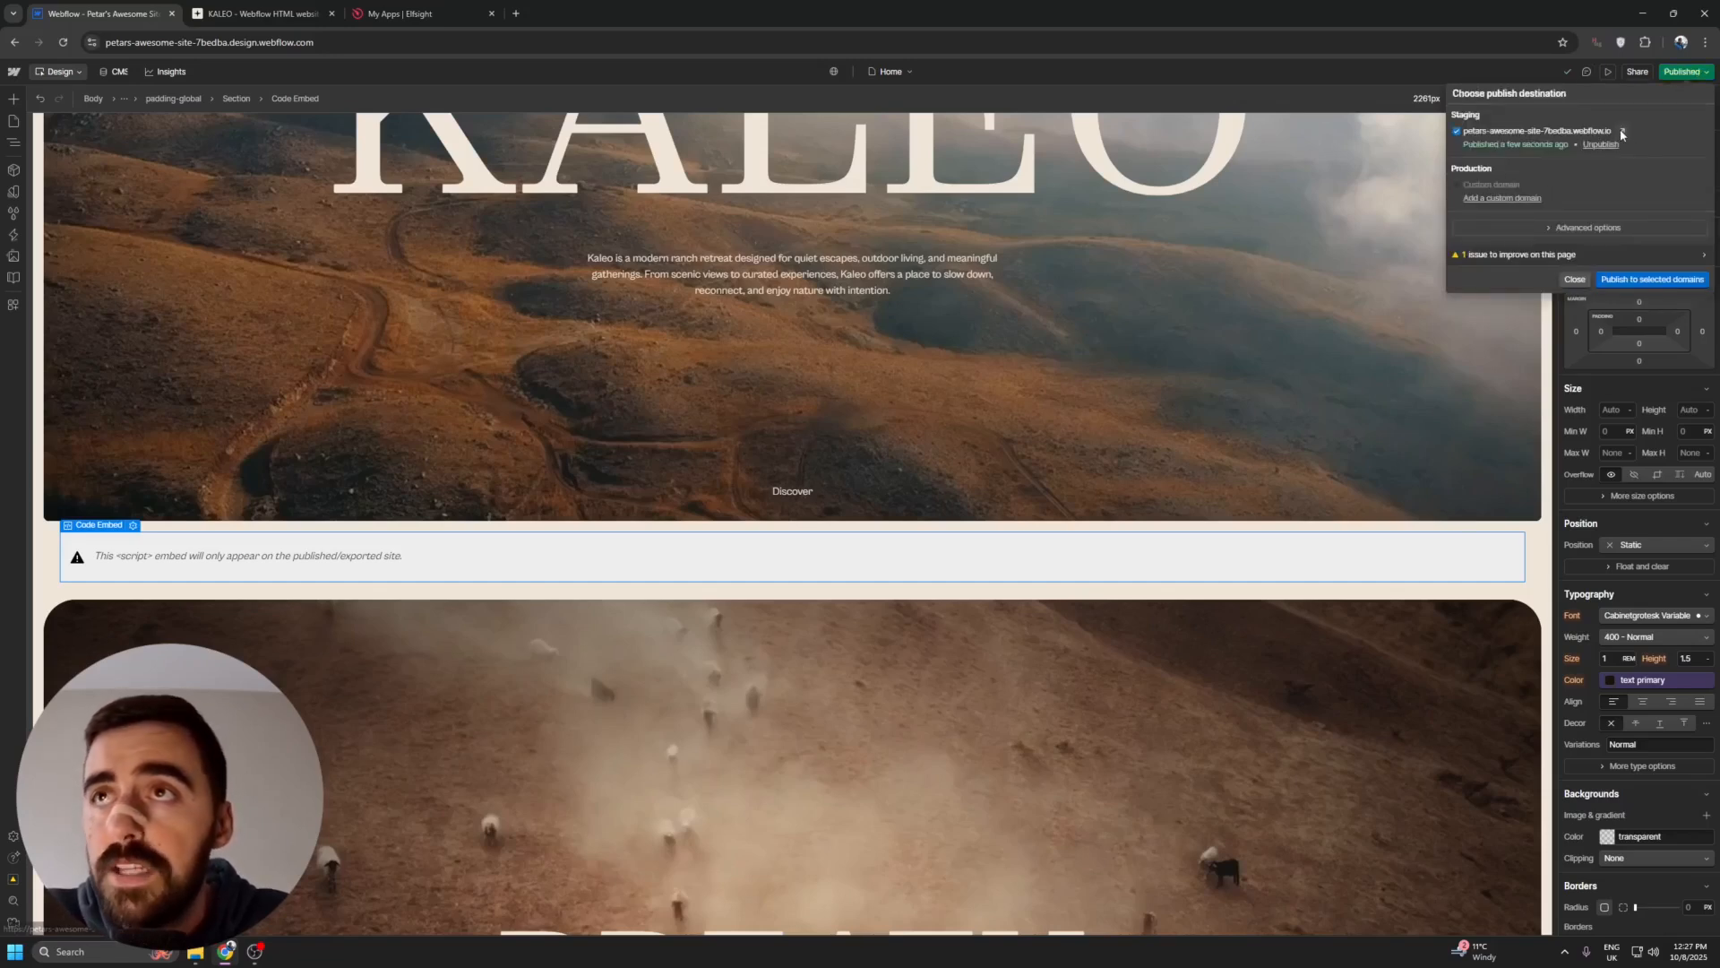
{"action": "left_click", "coordinate": [1623, 132]}
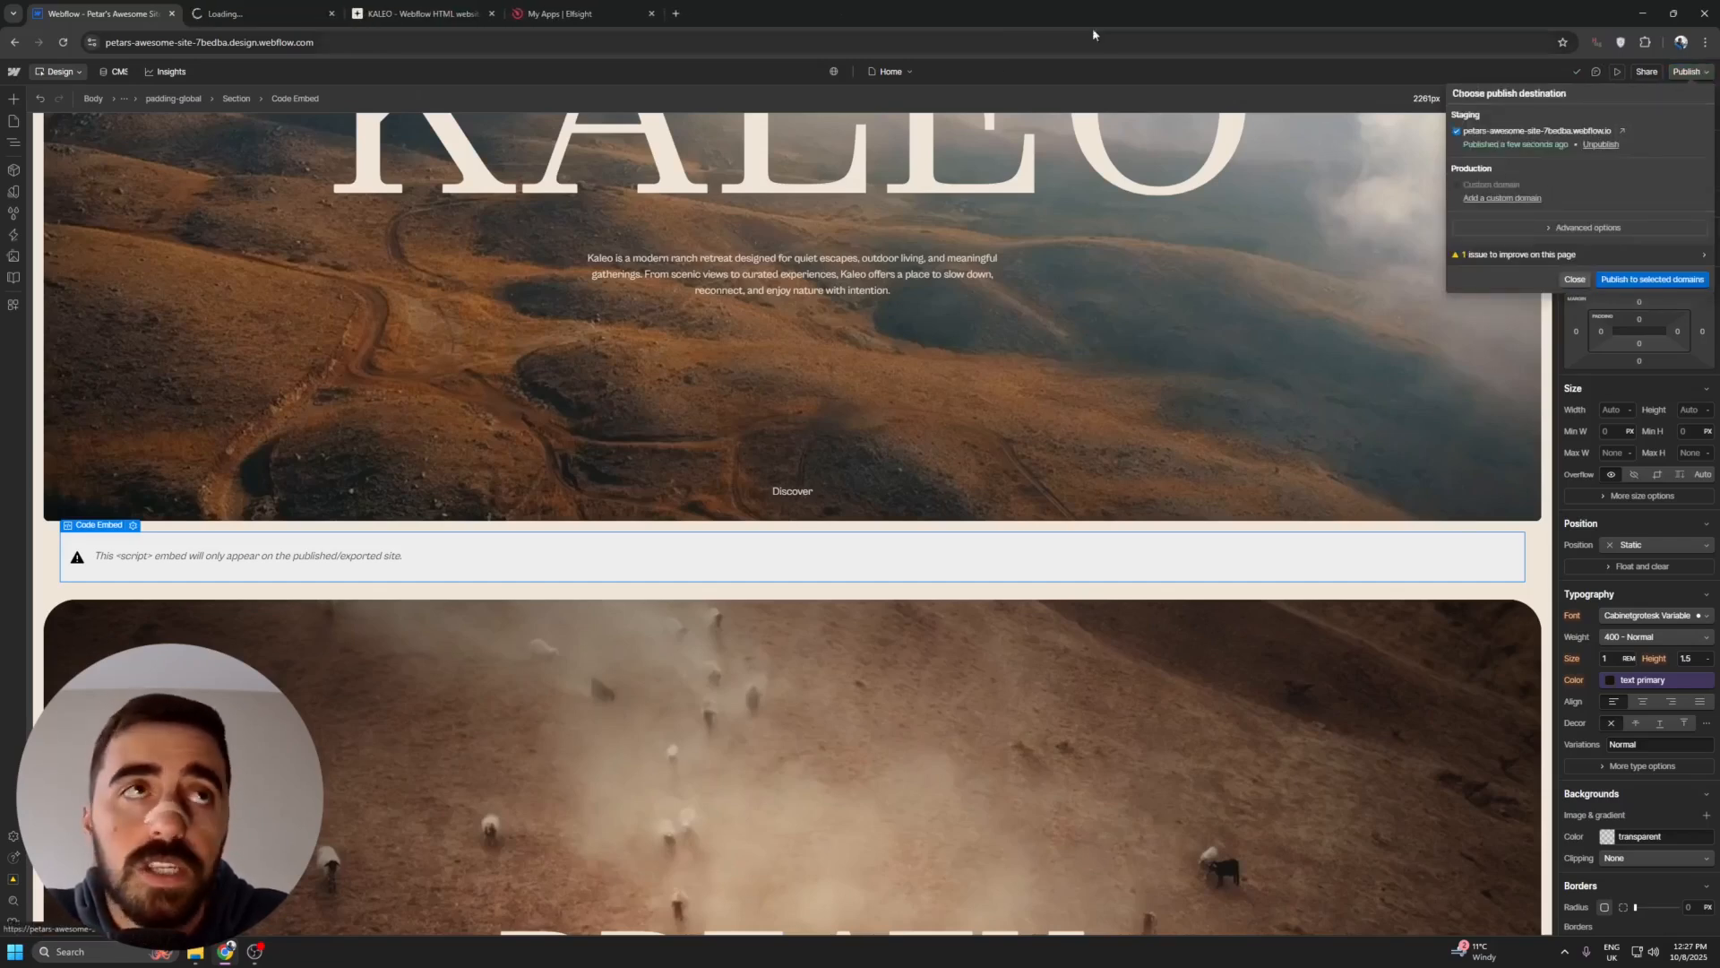
{"action": "left_click", "coordinate": [275, 7]}
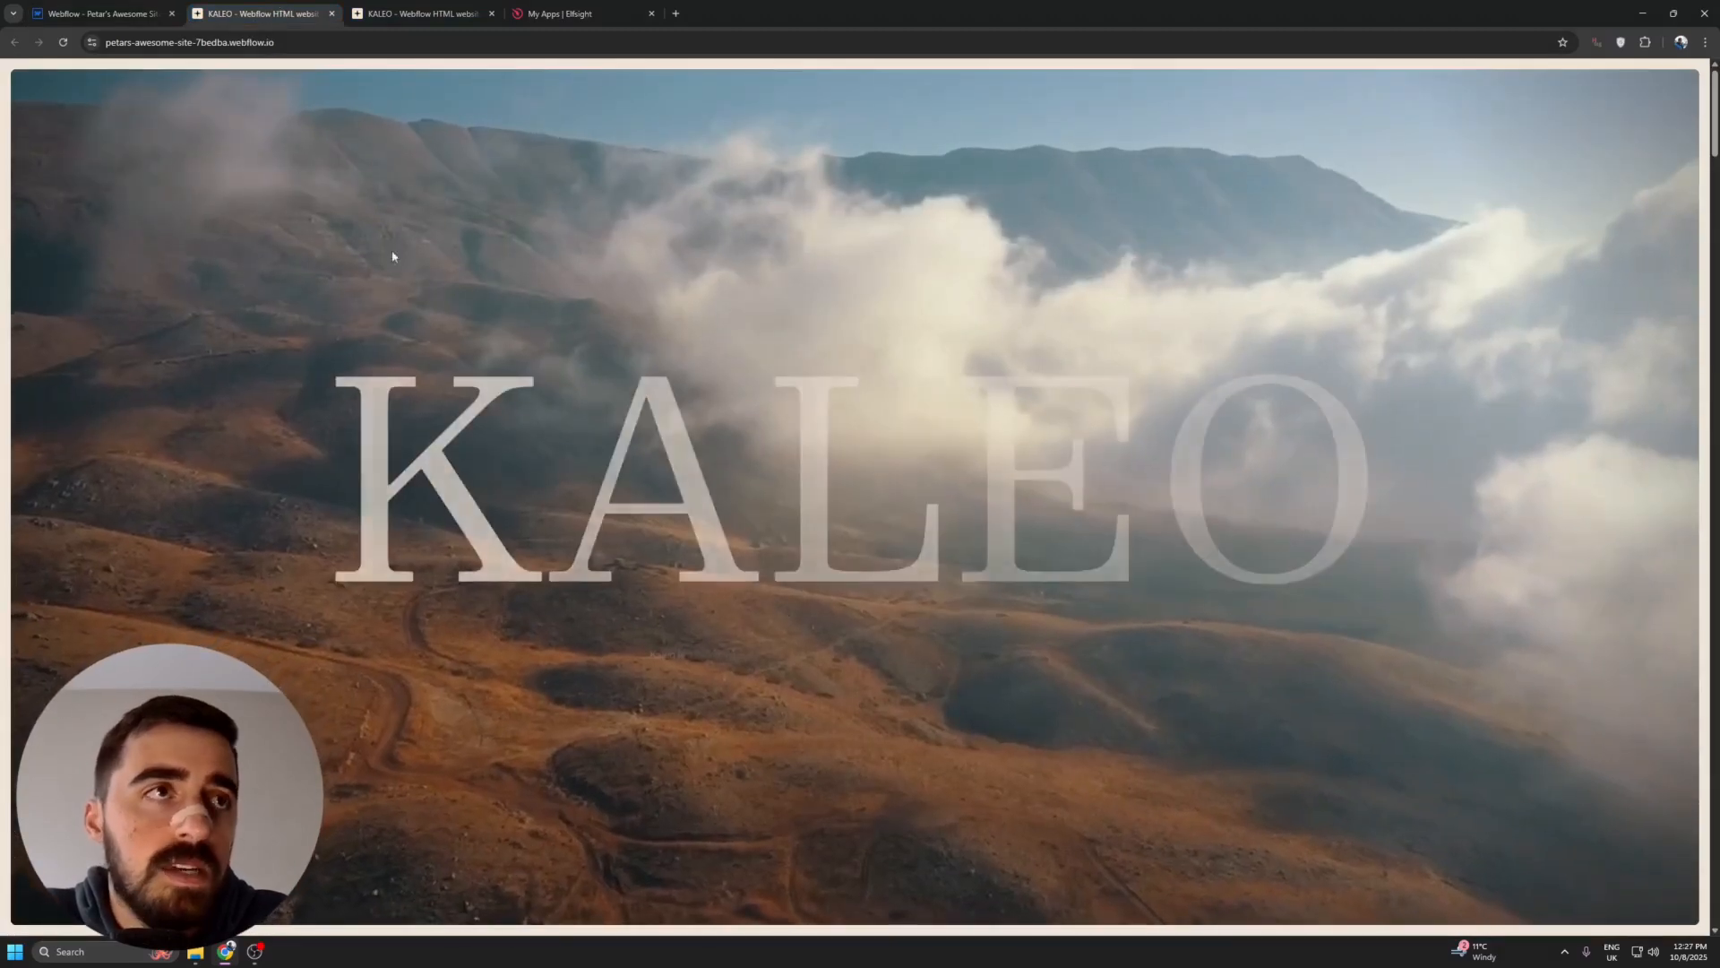
- Test the live Shoe Quote Form with shoe size 6, a five-star comfort rating, accepted terms and the Sneaker shoe type
{"action": "scroll", "coordinate": [607, 373], "scroll_direction": "down", "scroll_amount": 3}
{"action": "scroll", "coordinate": [607, 373], "scroll_direction": "down", "scroll_amount": 6}
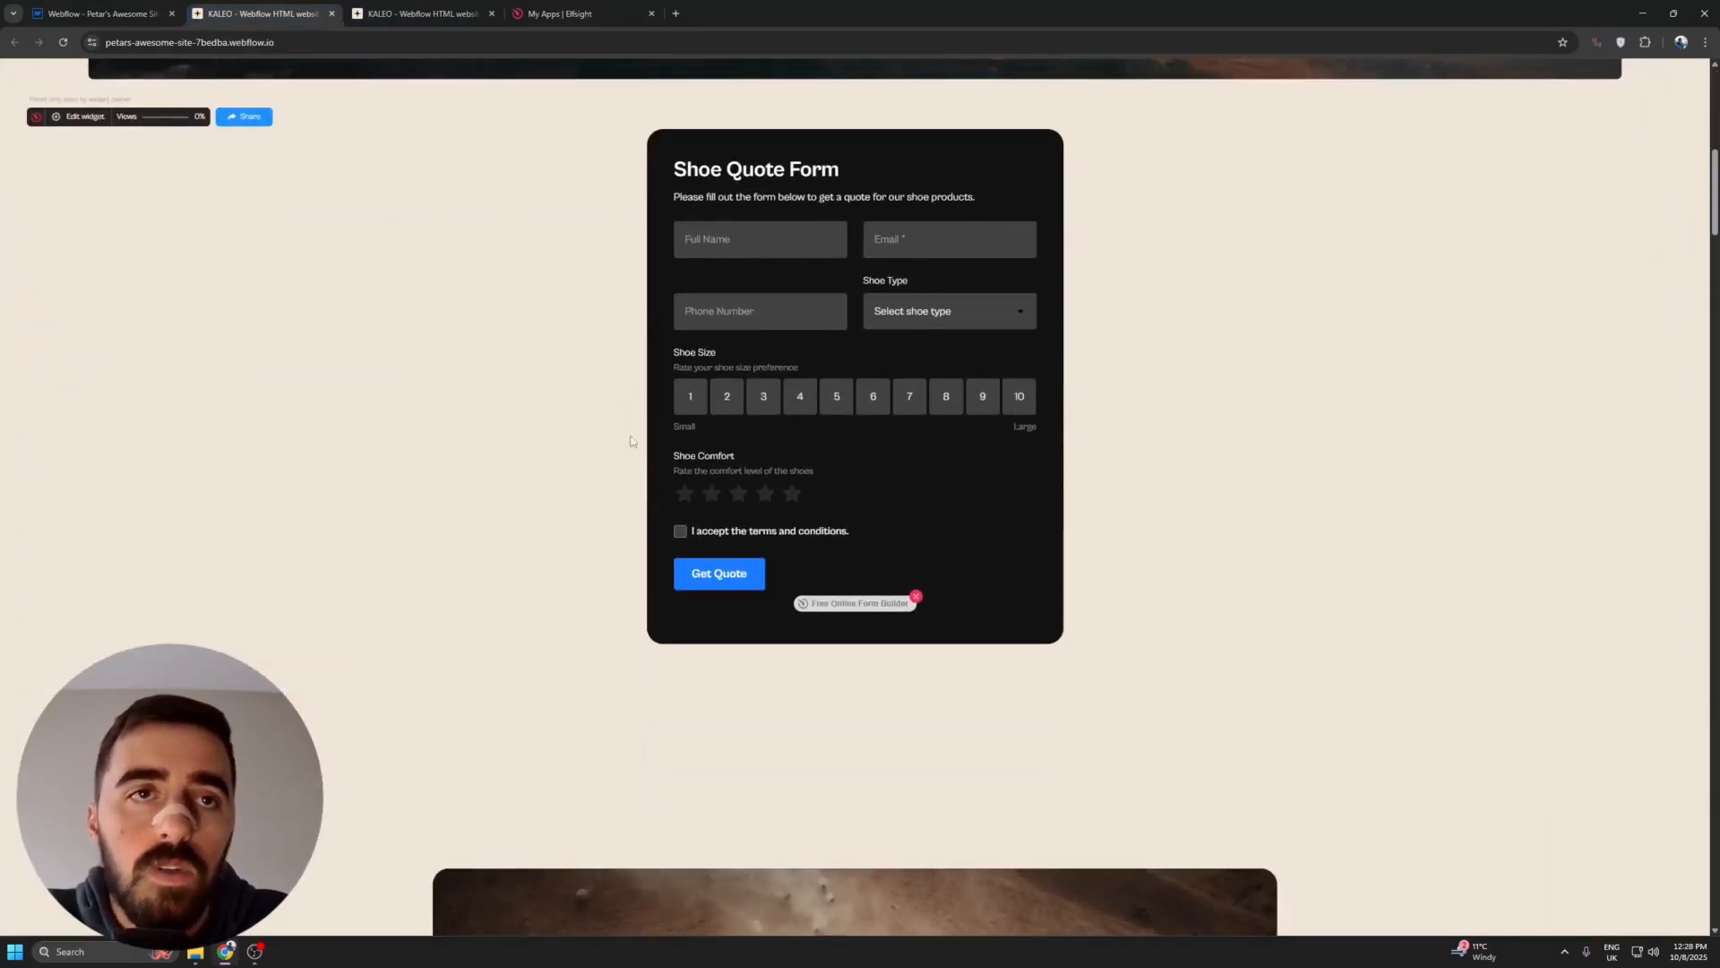
{"action": "left_click", "coordinate": [883, 405]}
{"action": "left_click", "coordinate": [796, 495]}
{"action": "left_click", "coordinate": [680, 531]}
{"action": "left_click", "coordinate": [993, 321]}
{"action": "left_click", "coordinate": [964, 353]}
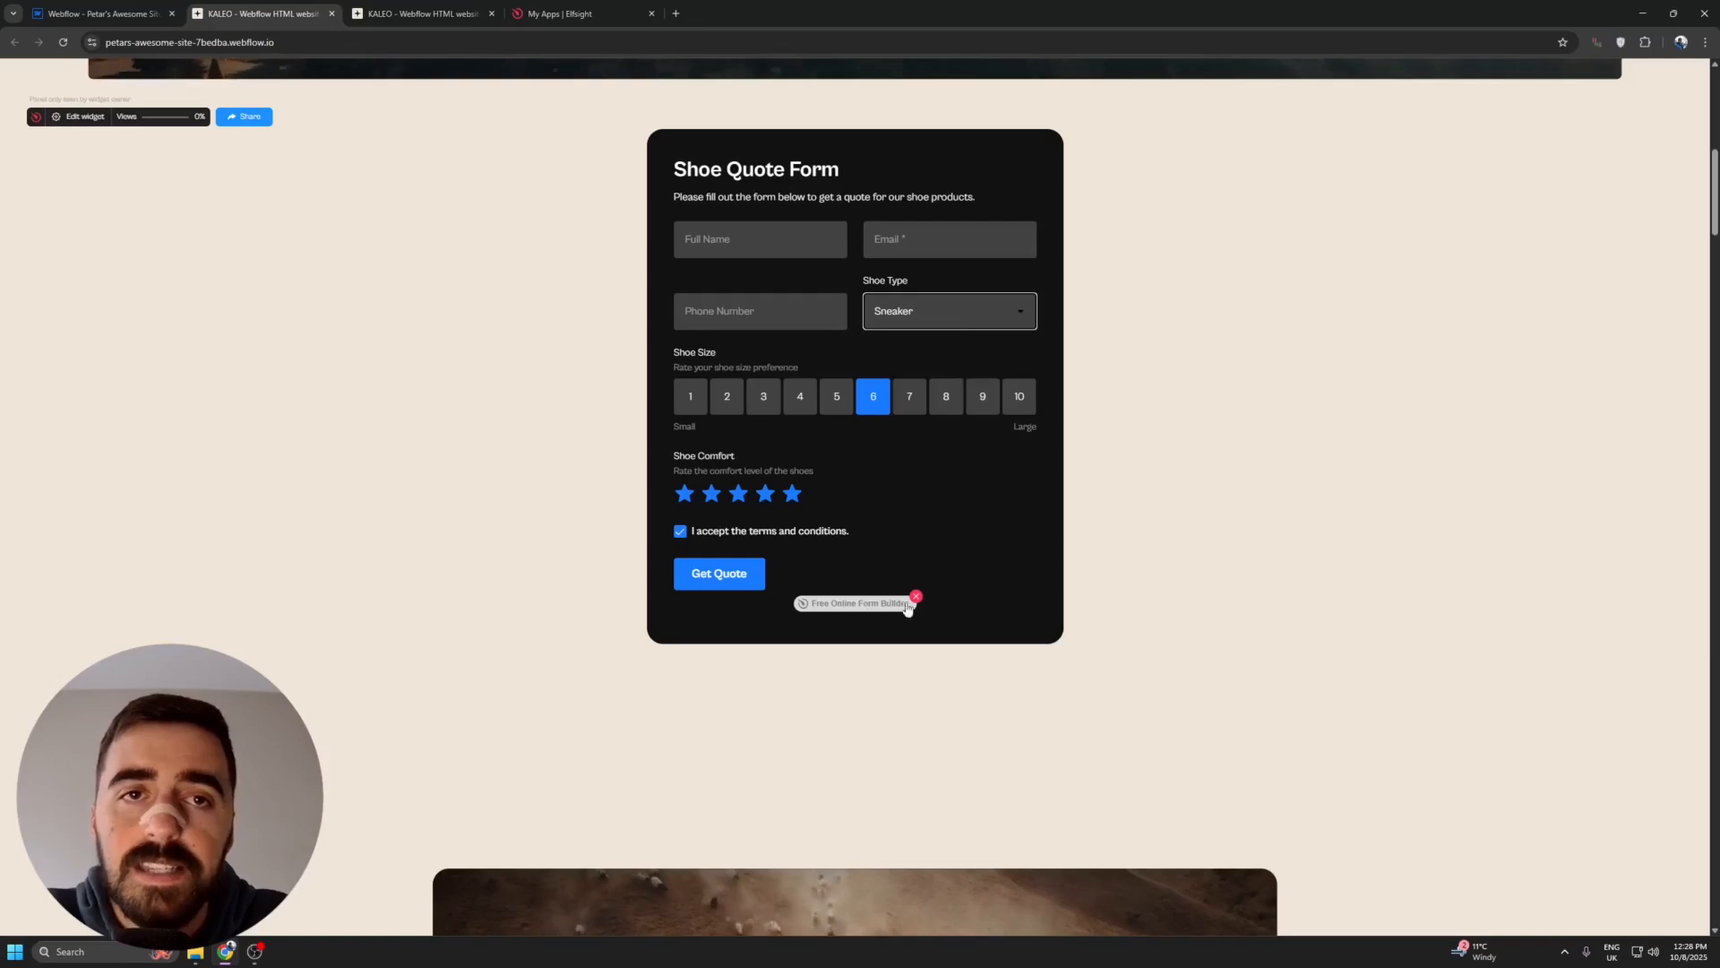